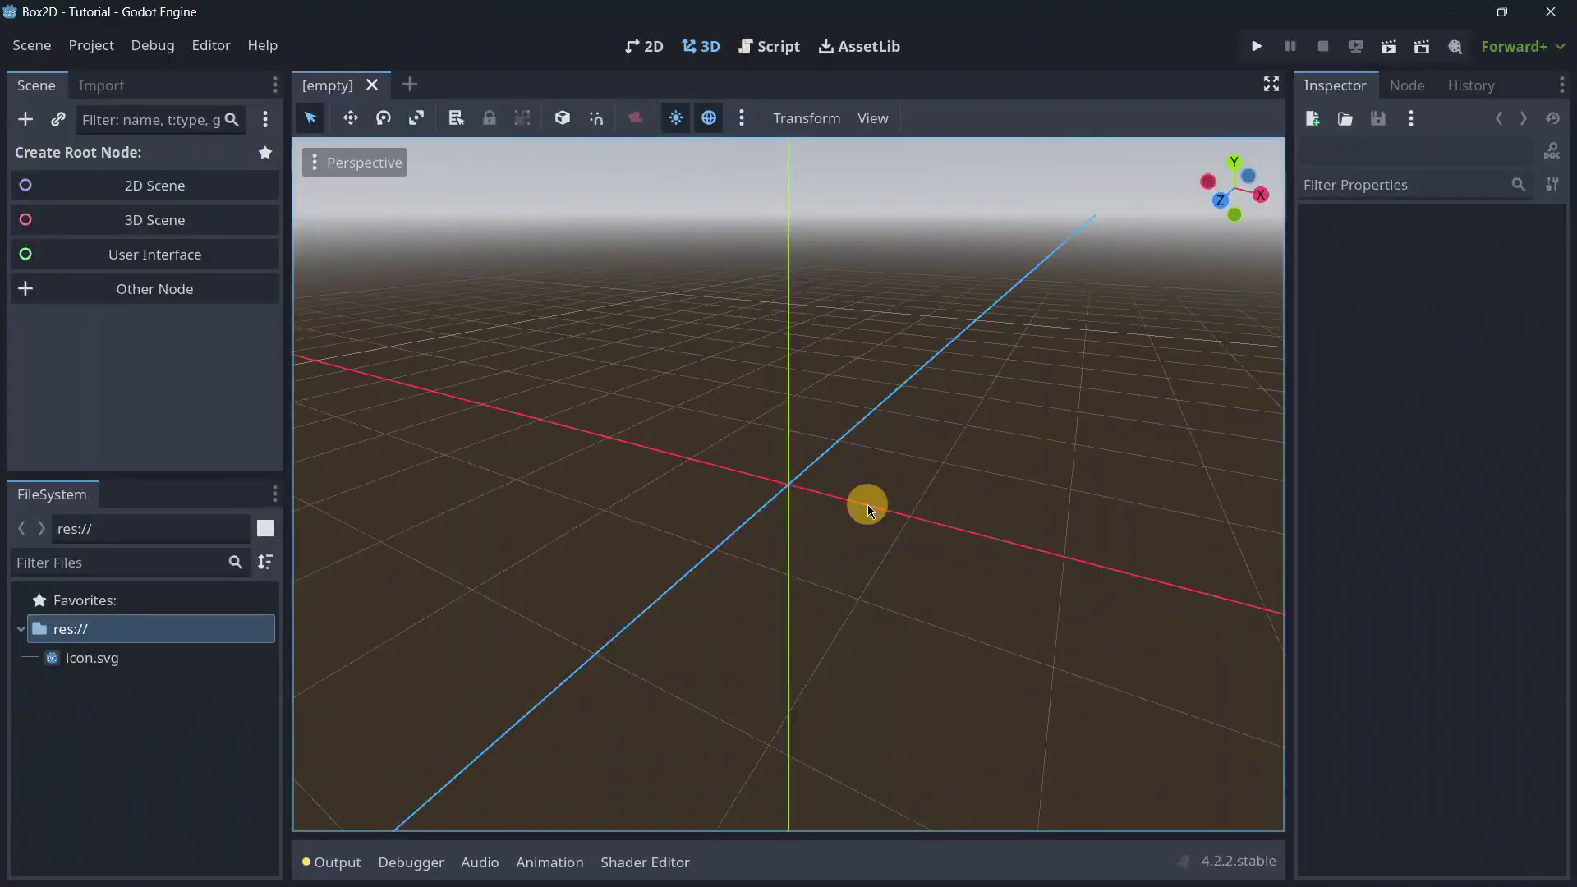
# Step: Search AssetLib for 'Box2D', then download and install Godot Box2D into addons/godot-box2d
pyautogui.click(848, 47)
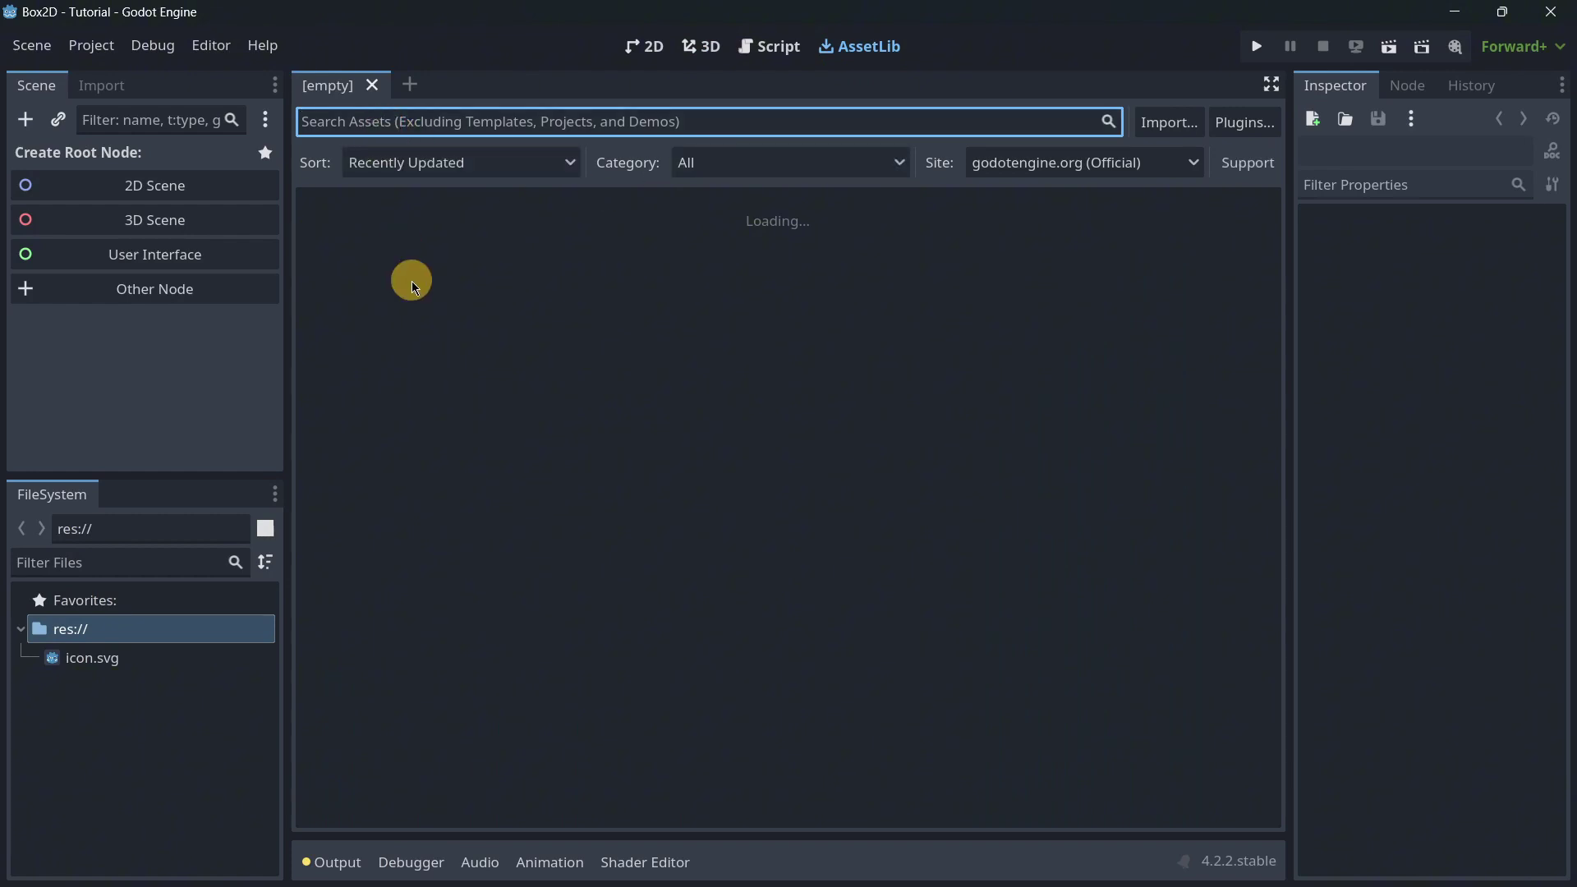
pyautogui.write('Box2')
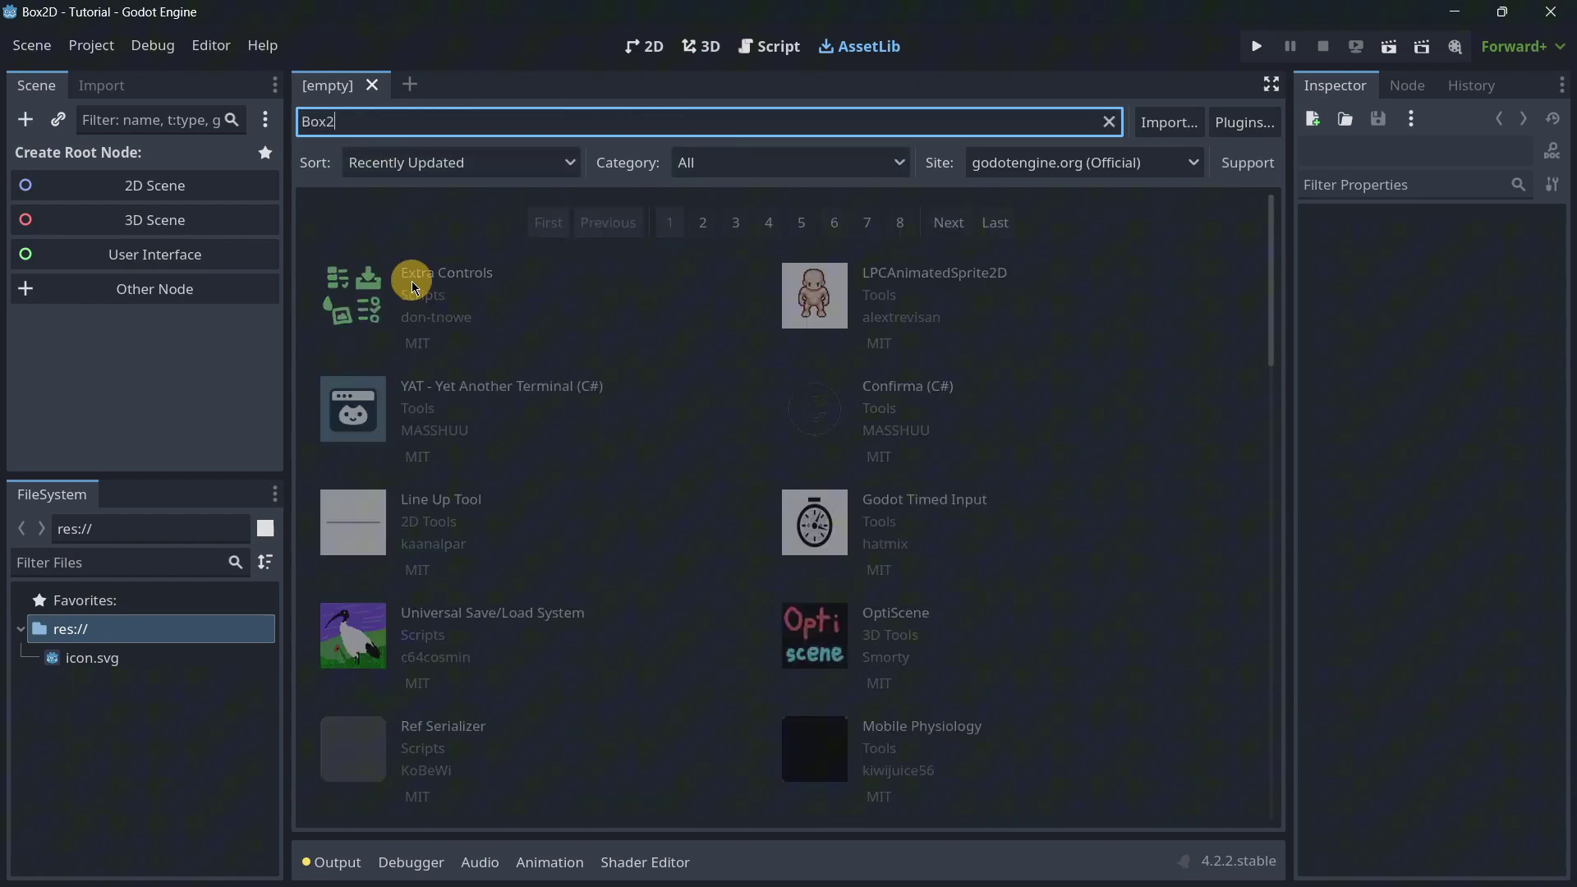
pyautogui.write('D')
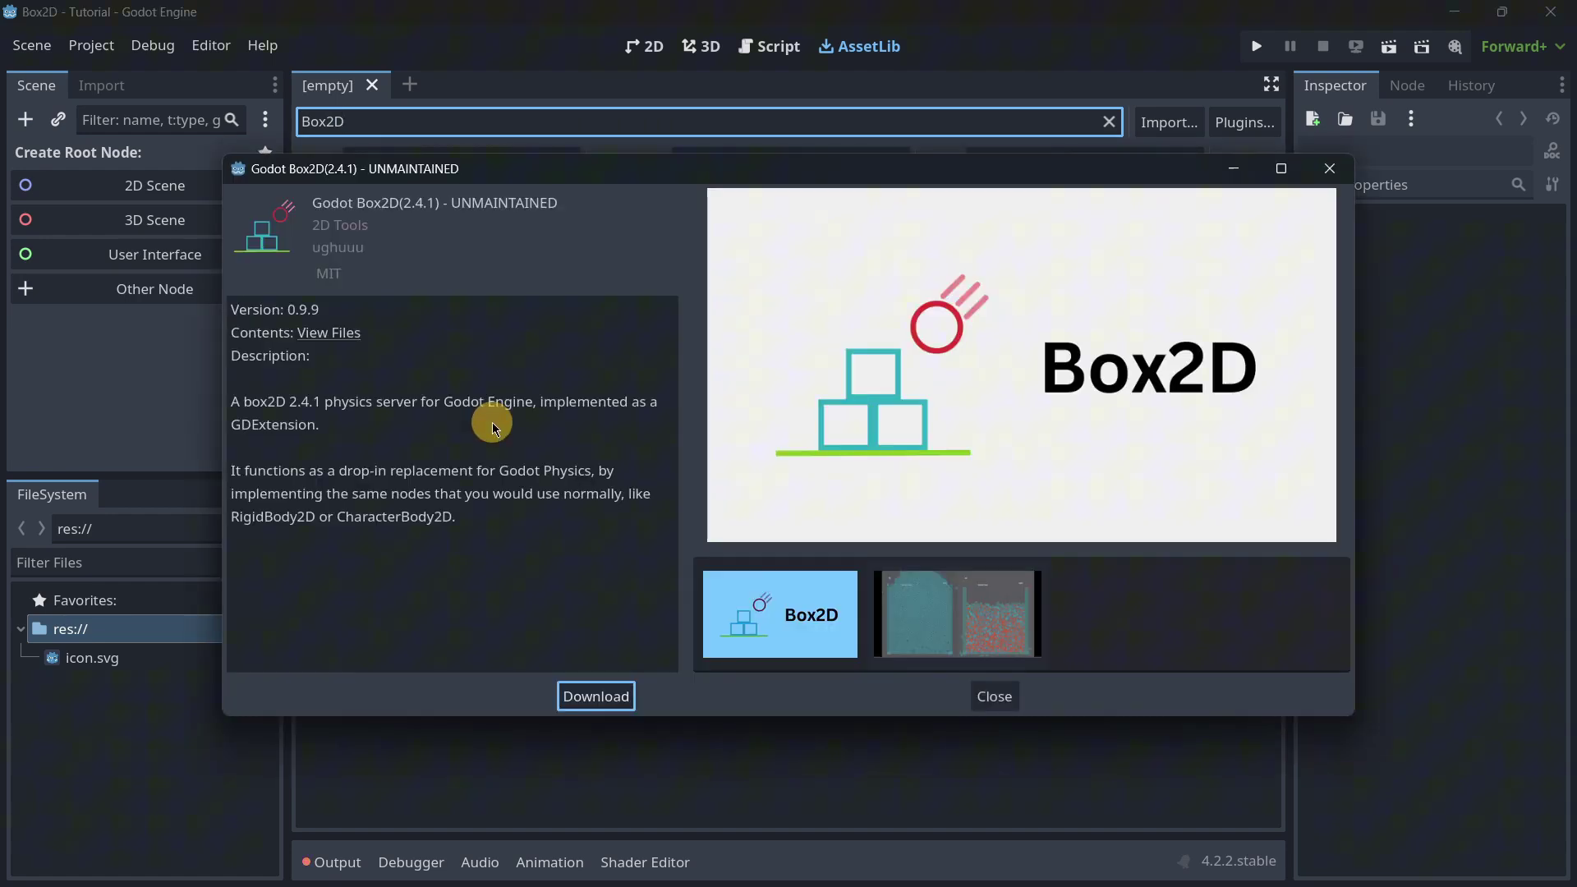
pyautogui.click(595, 695)
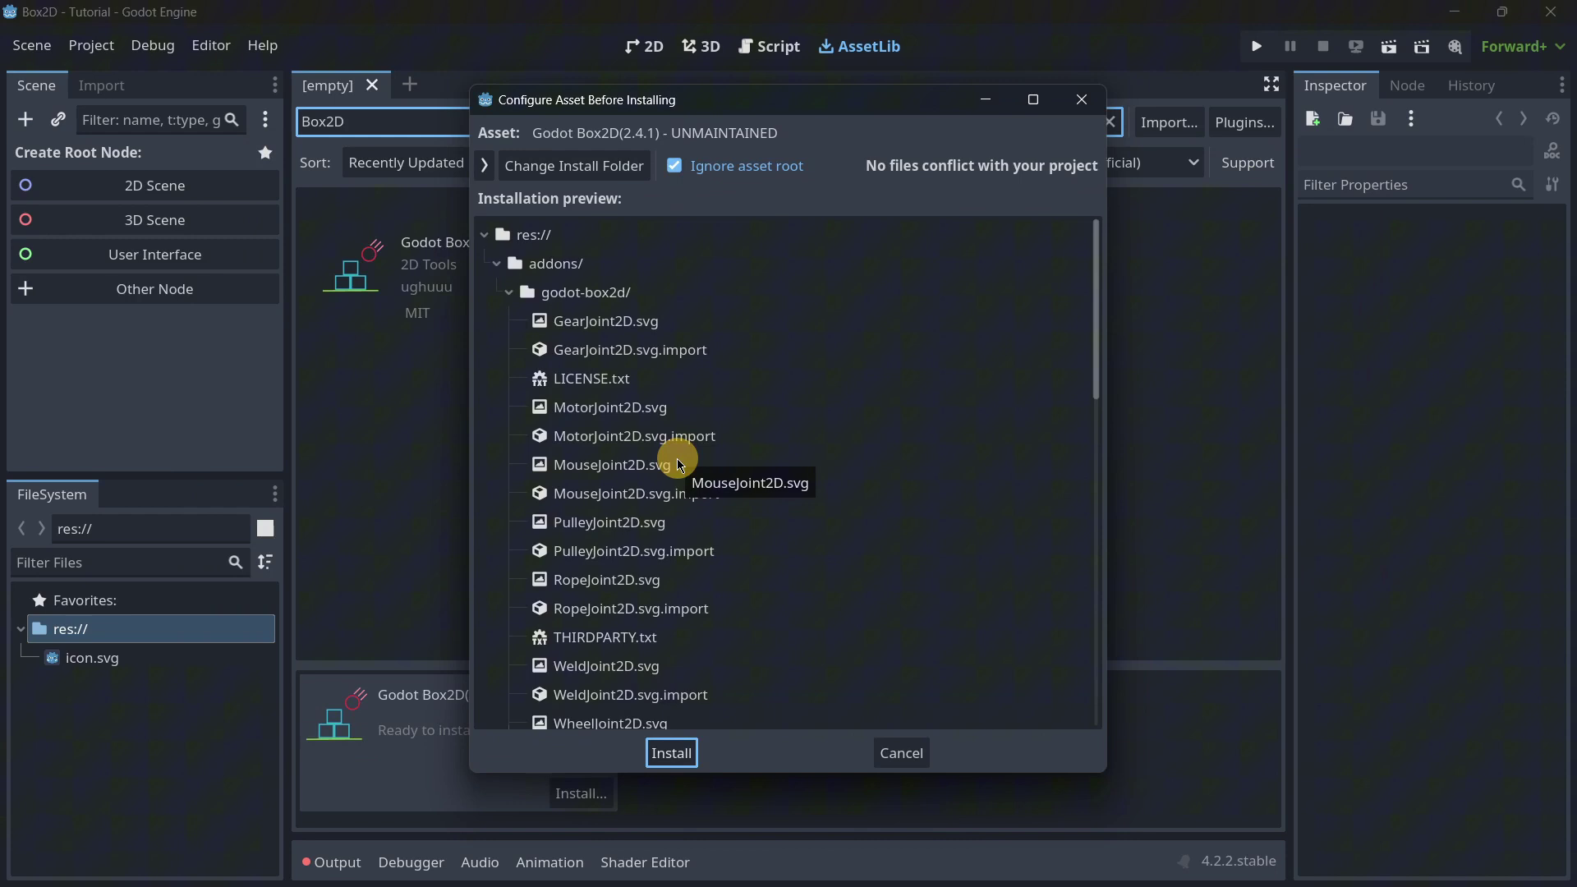
pyautogui.click(672, 755)
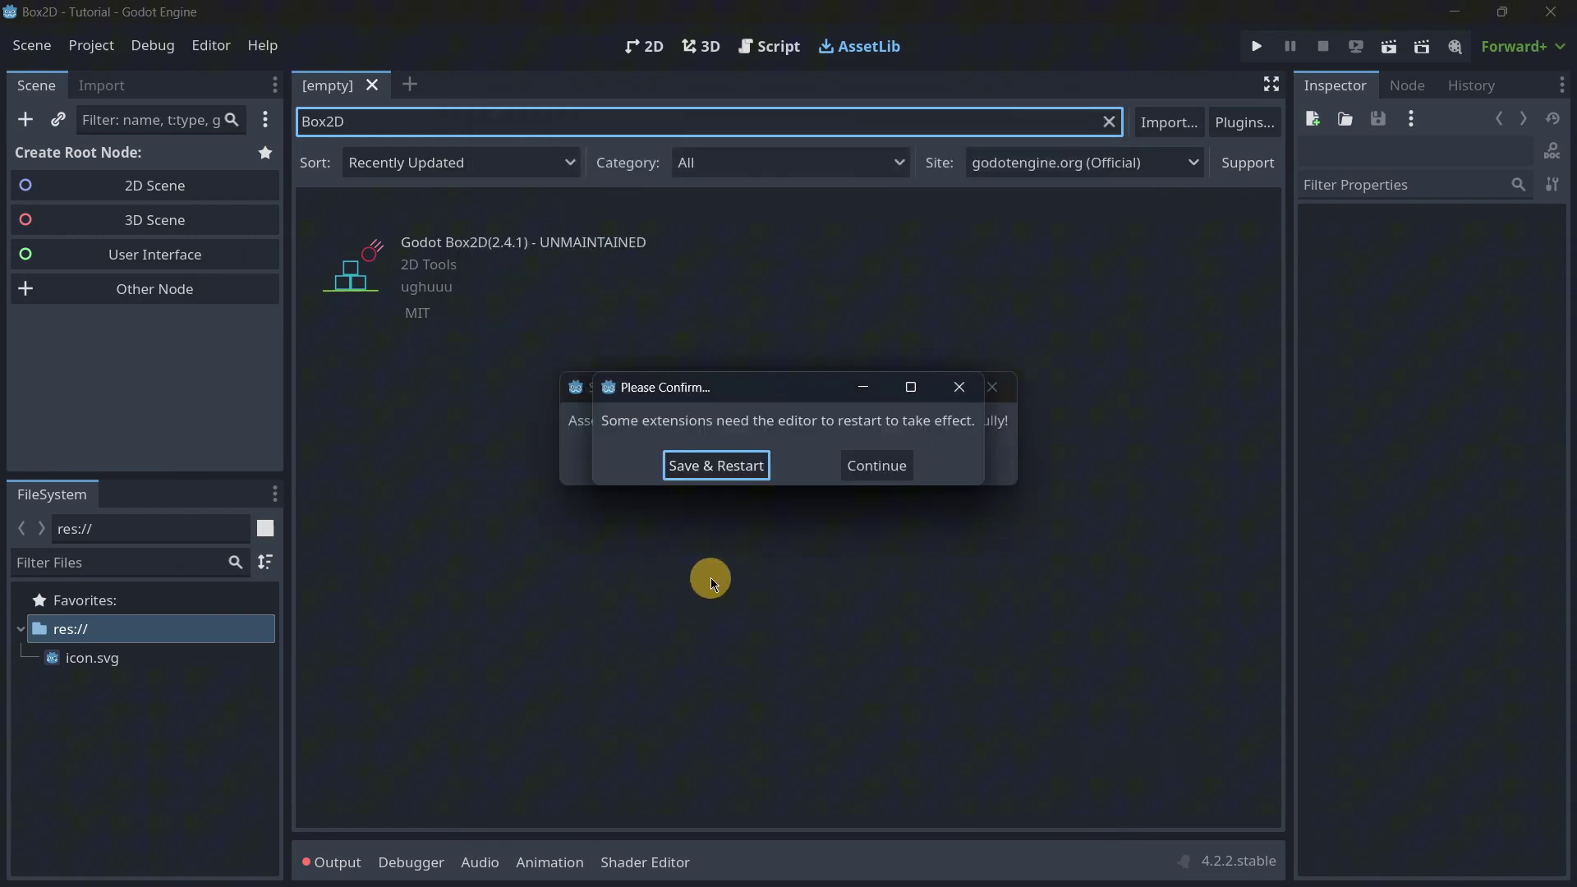
# Step: Restart the editor, then enable the Godot Box2d 0.9.9 plugin in Project Settings > Plugins
pyautogui.click(731, 469)
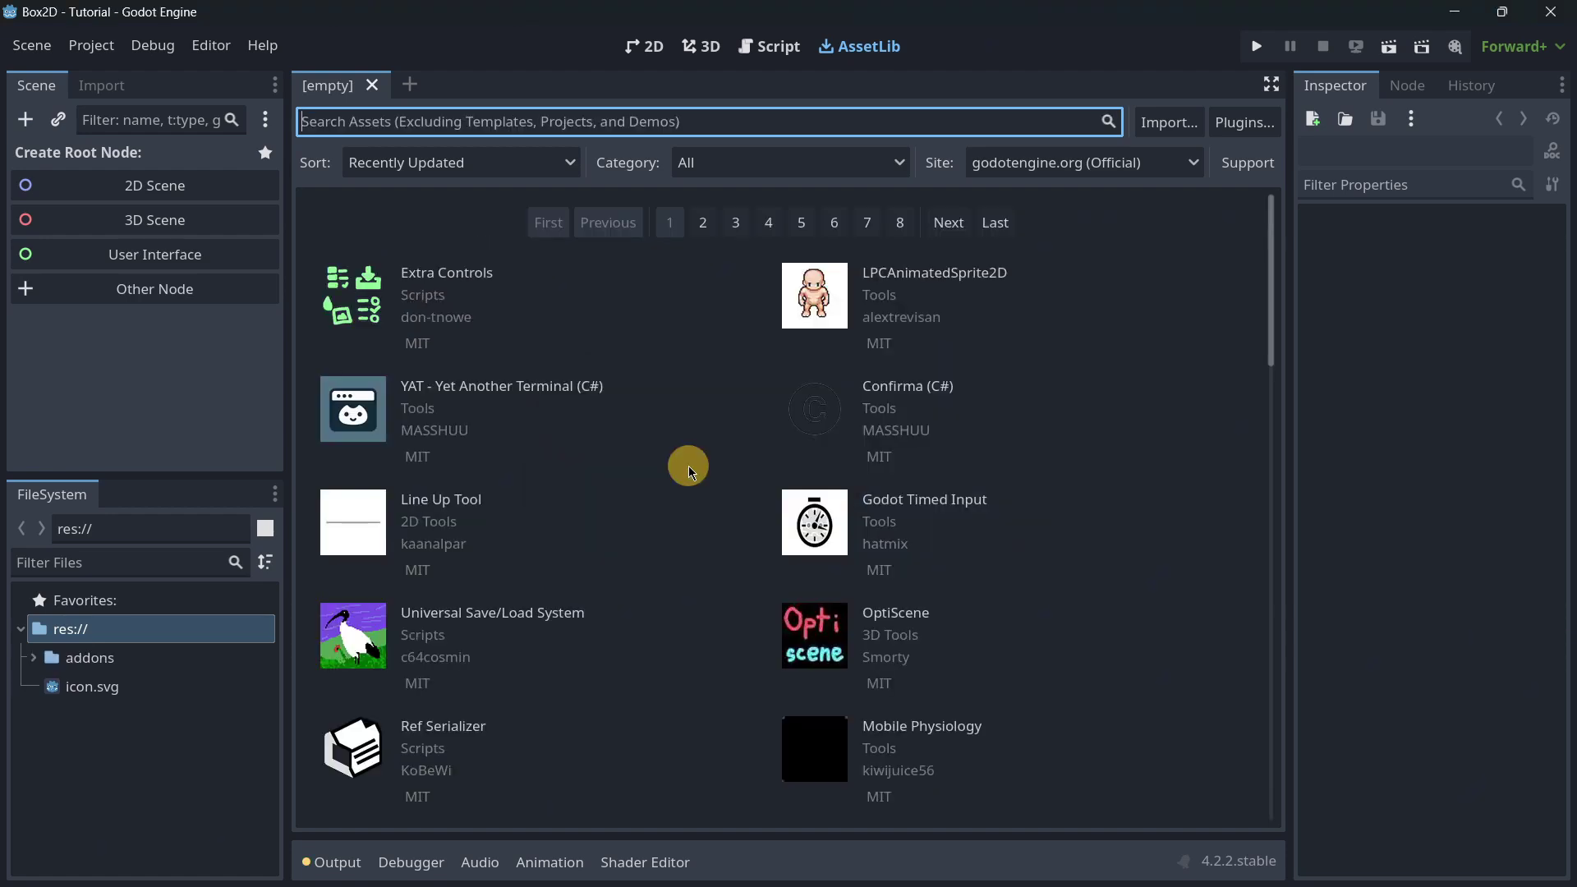
pyautogui.click(645, 46)
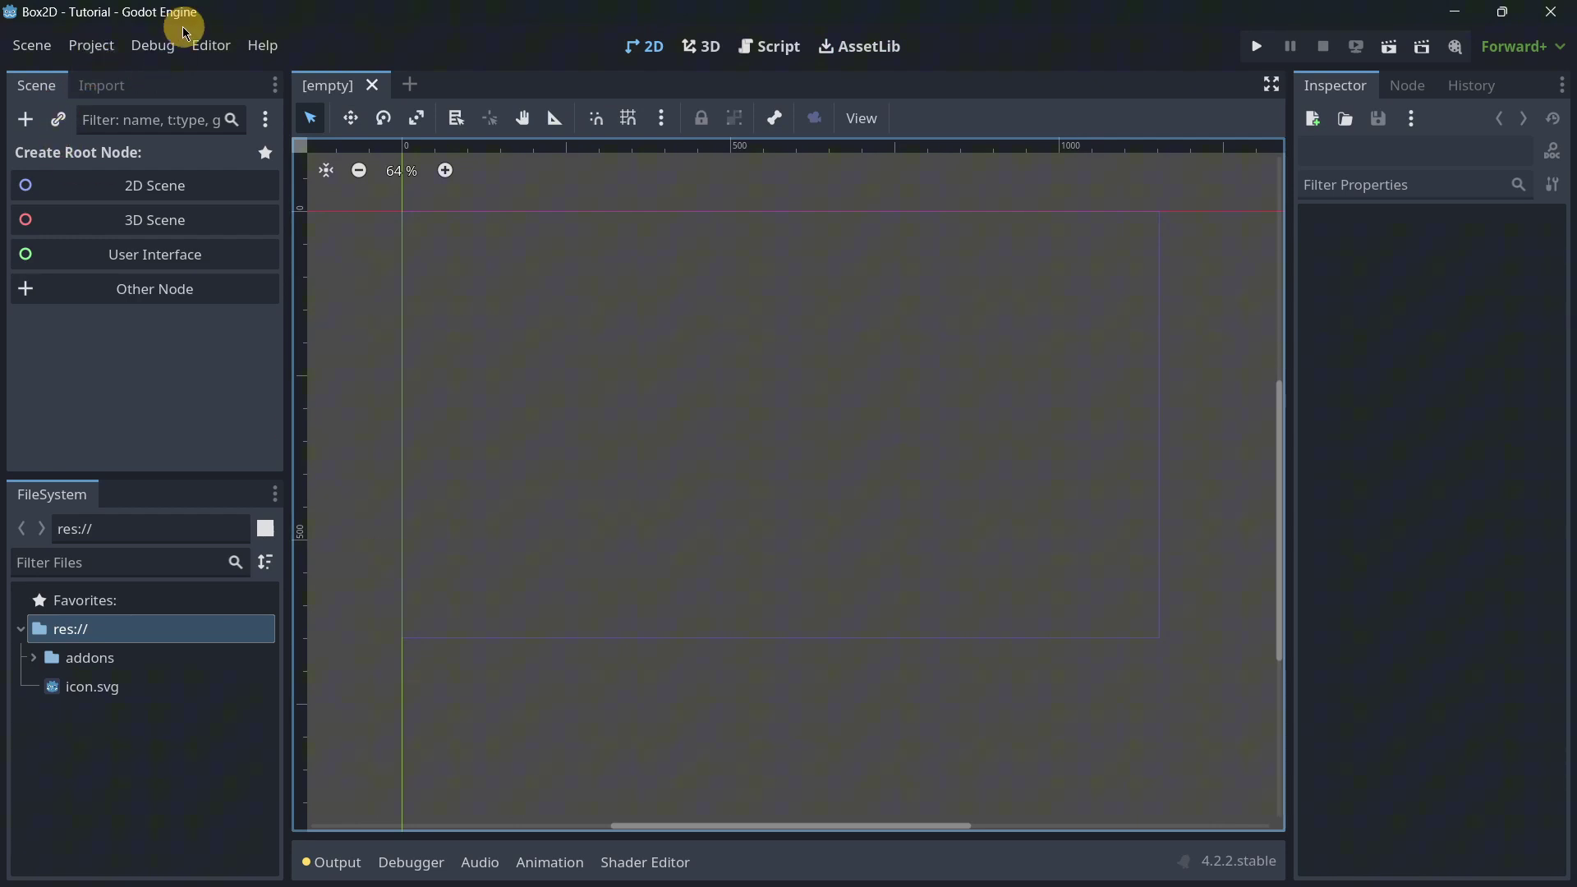
pyautogui.click(83, 44)
pyautogui.click(113, 70)
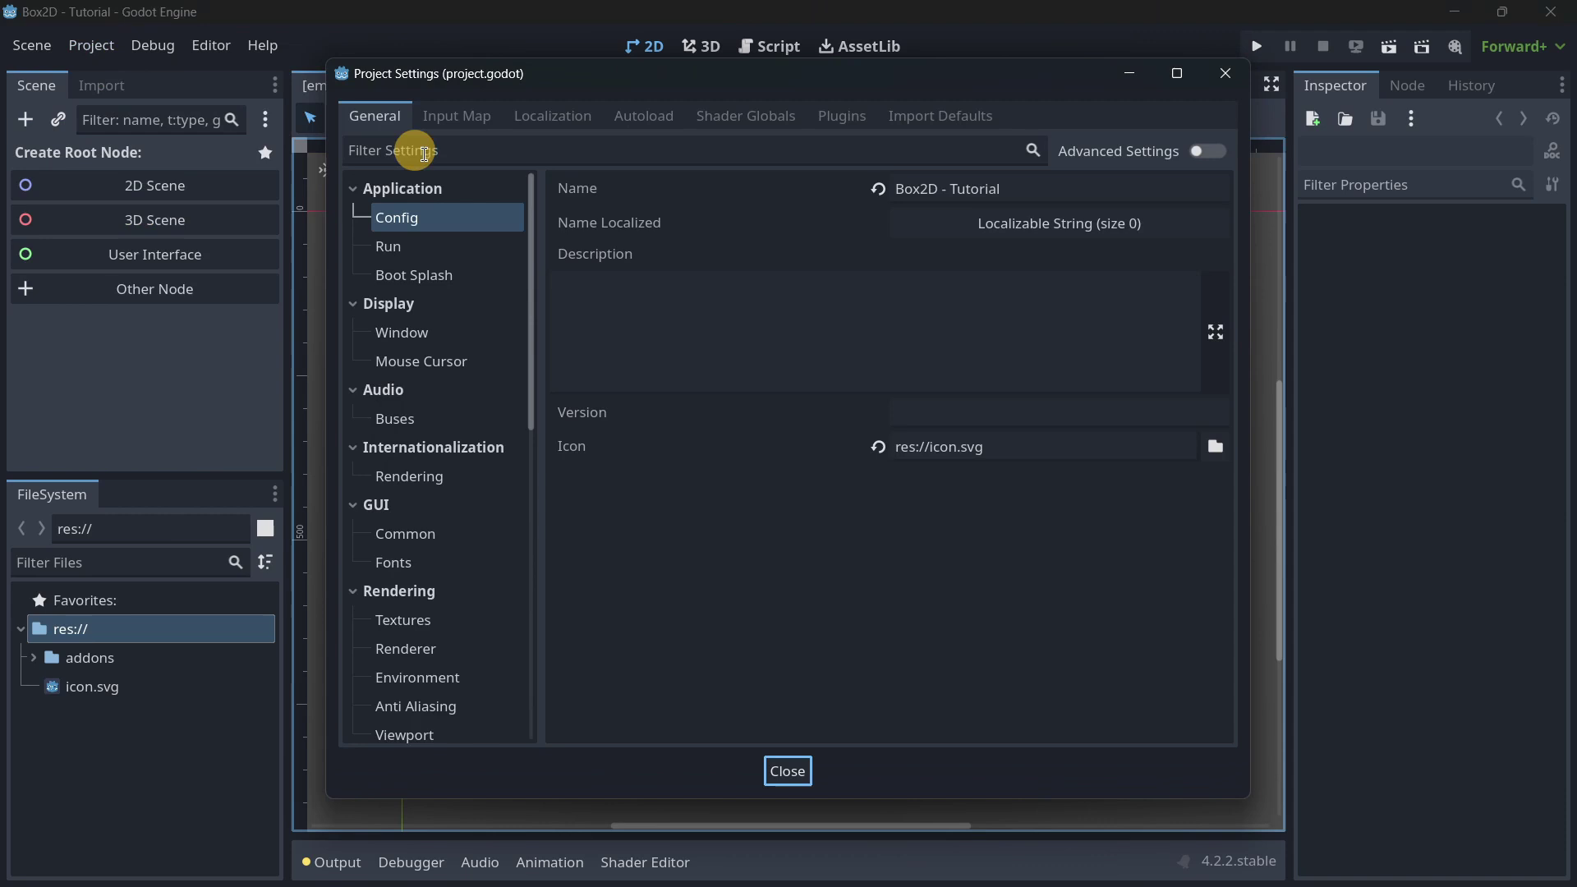
pyautogui.click(834, 124)
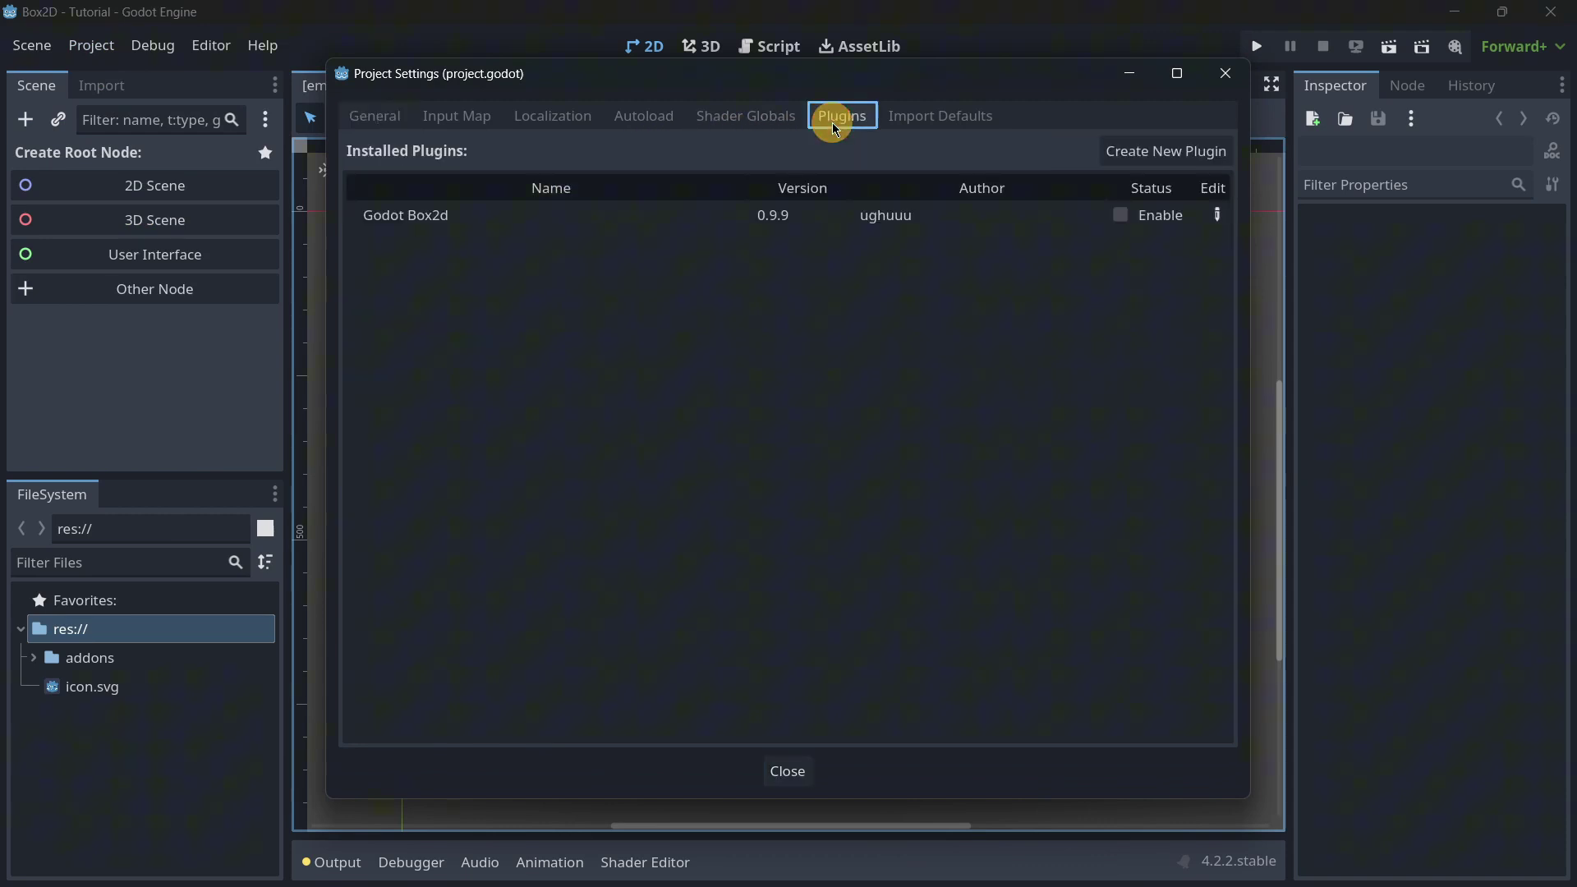
pyautogui.click(1120, 215)
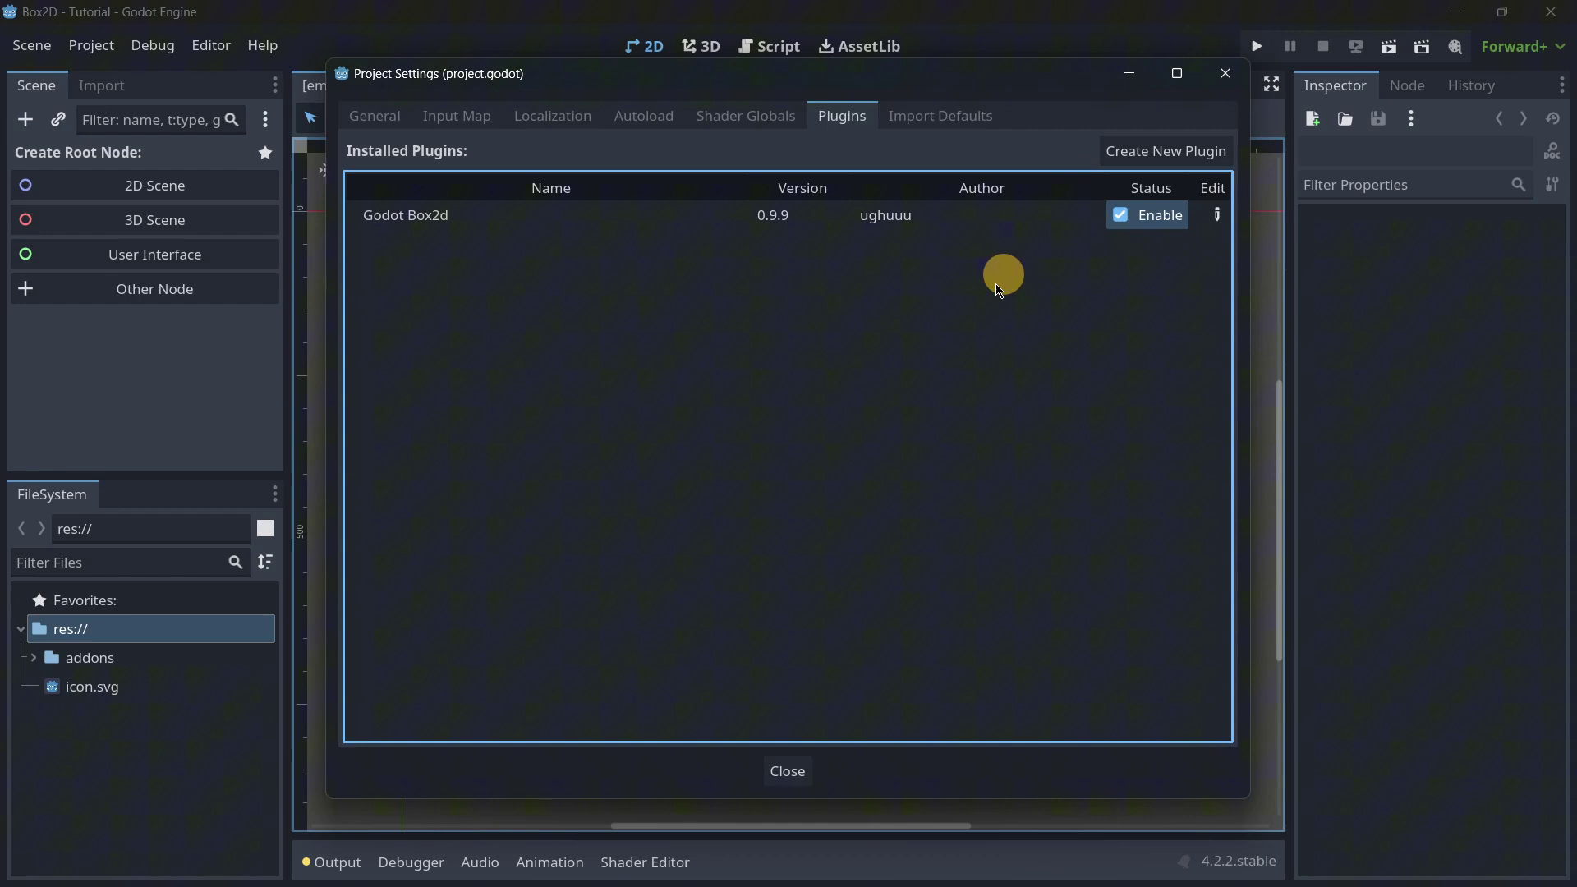
pyautogui.click(790, 769)
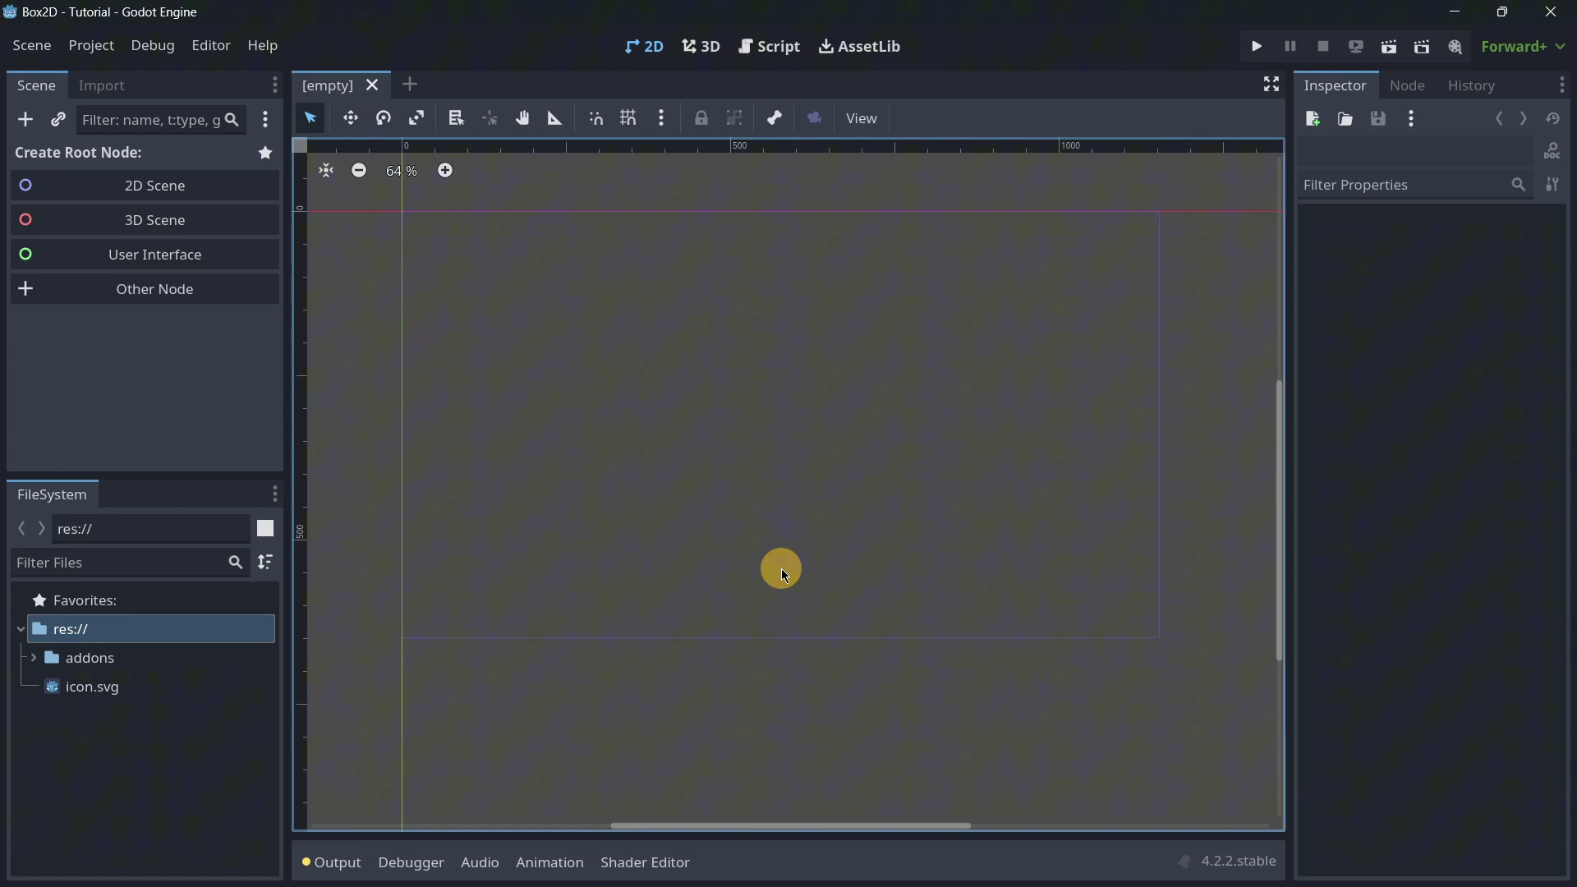
# Step: Create two new scenes, one rooted at a RigidBody2D and one at a StaticBody2D
pyautogui.click(184, 304)
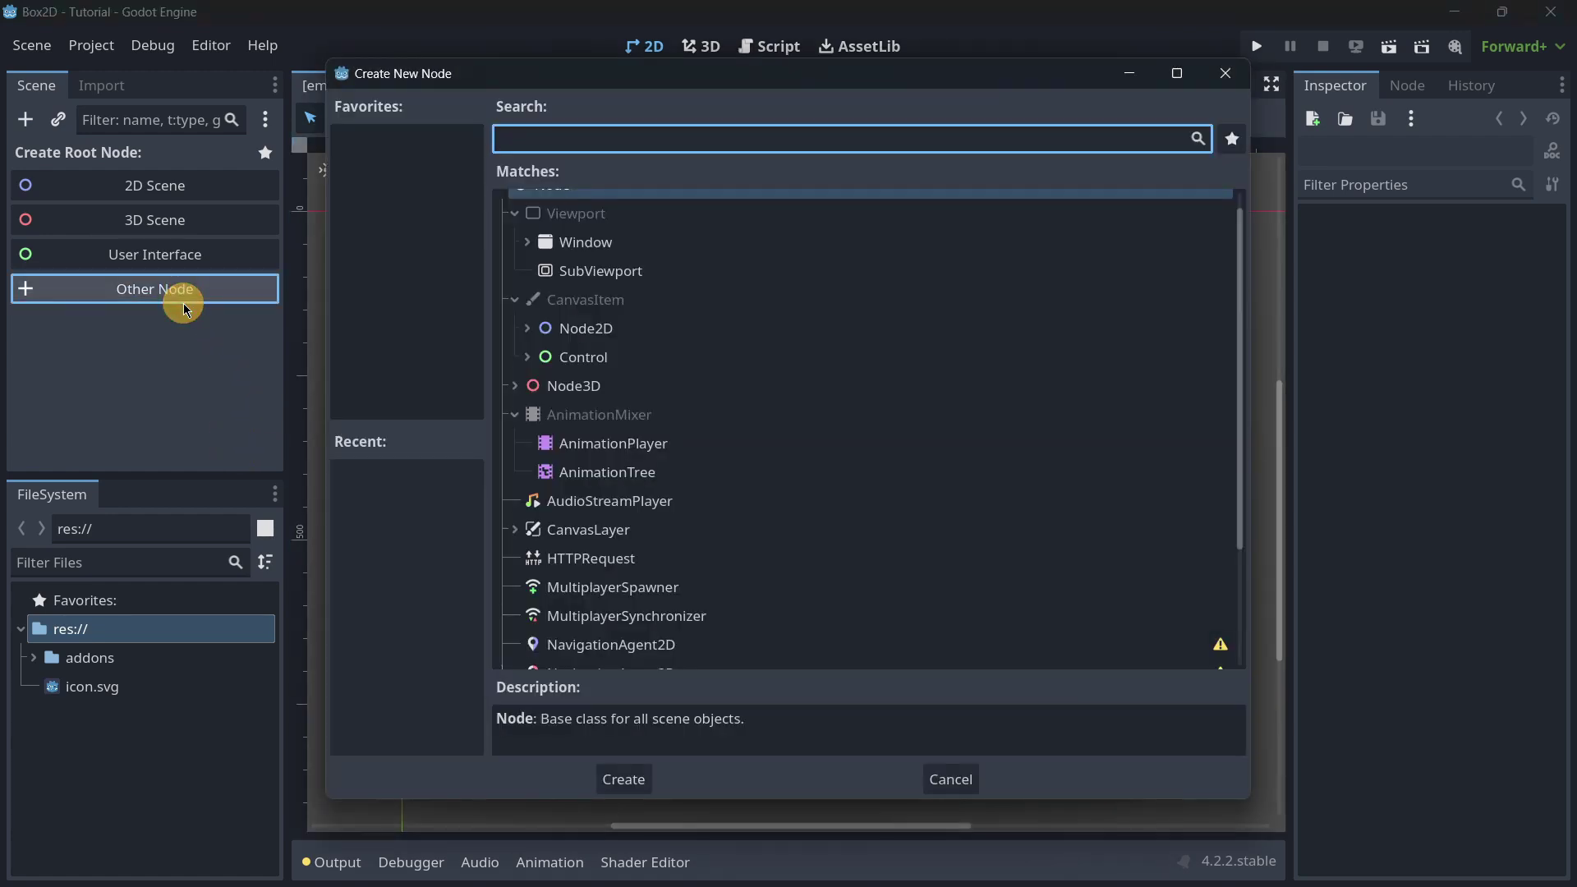
pyautogui.write('rigid')
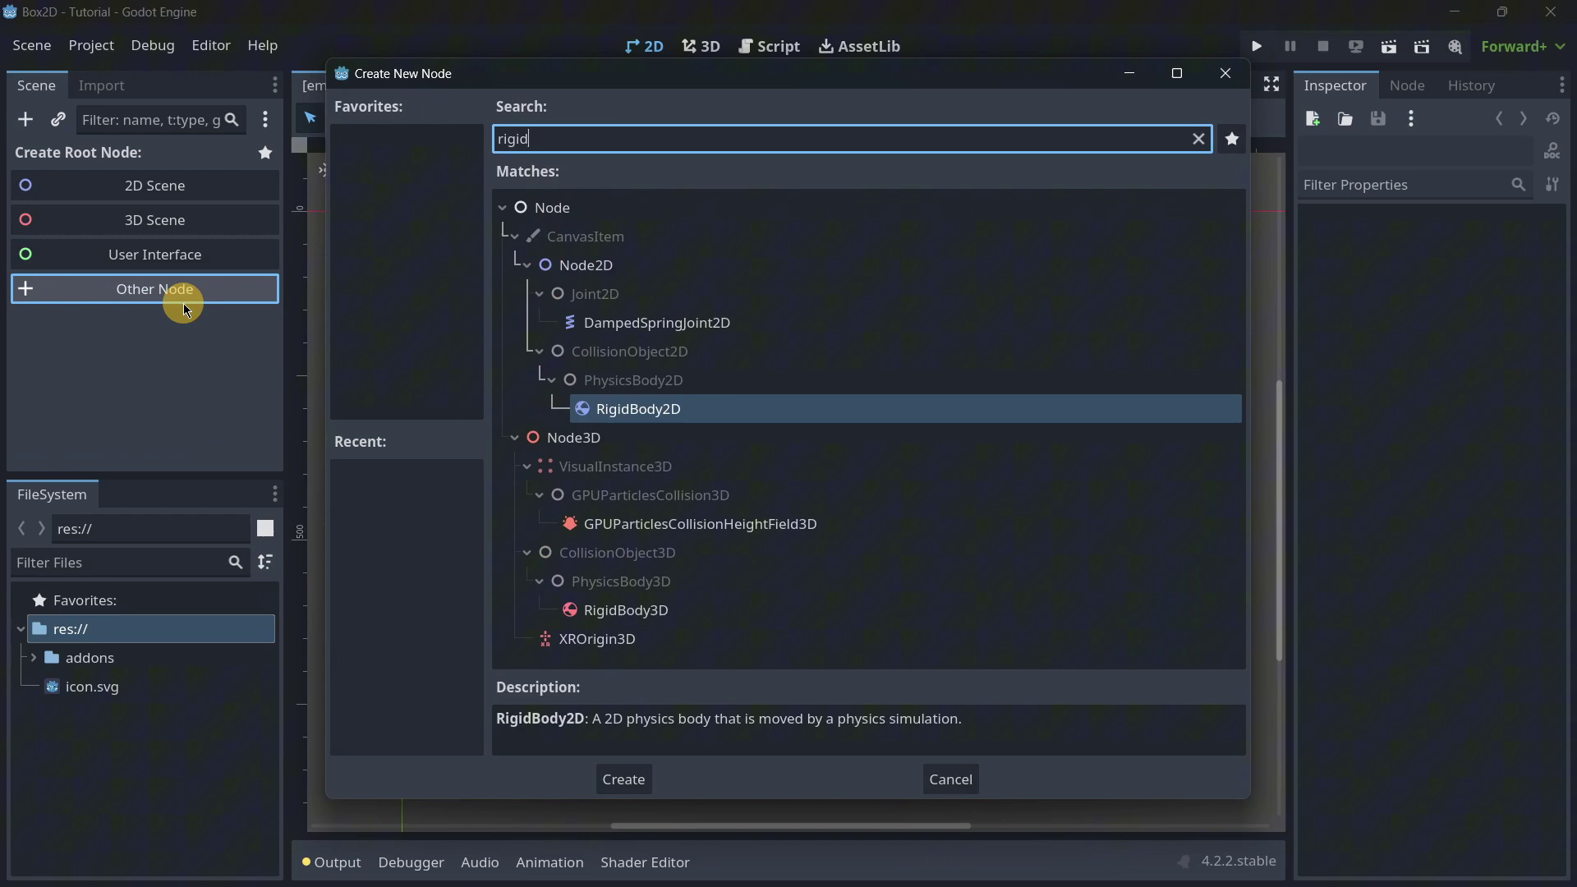
pyautogui.press('Return')
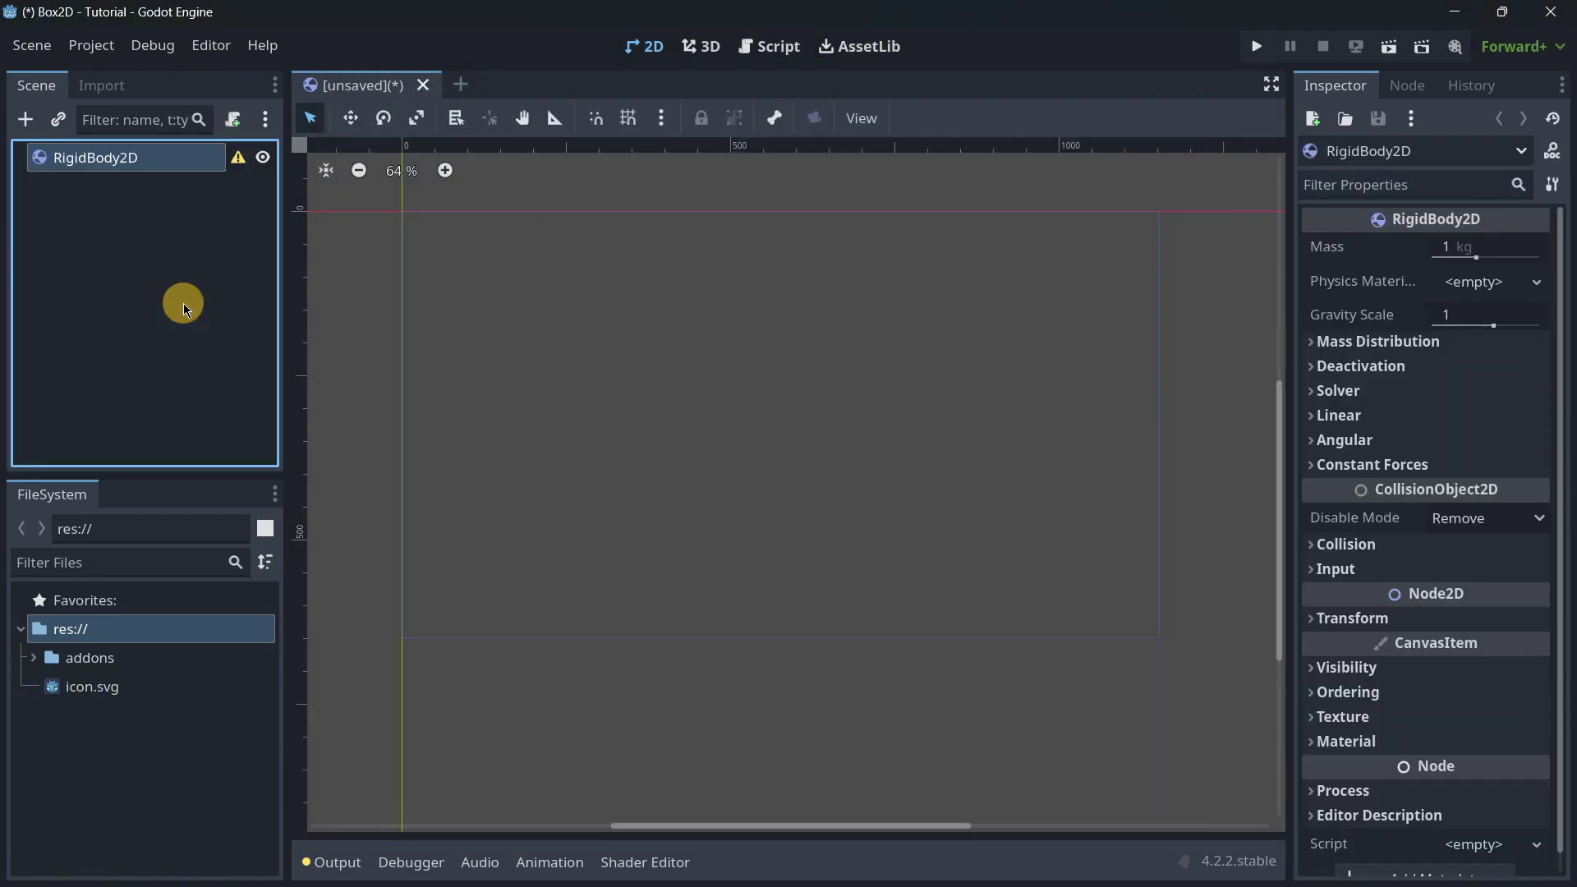
pyautogui.click(460, 85)
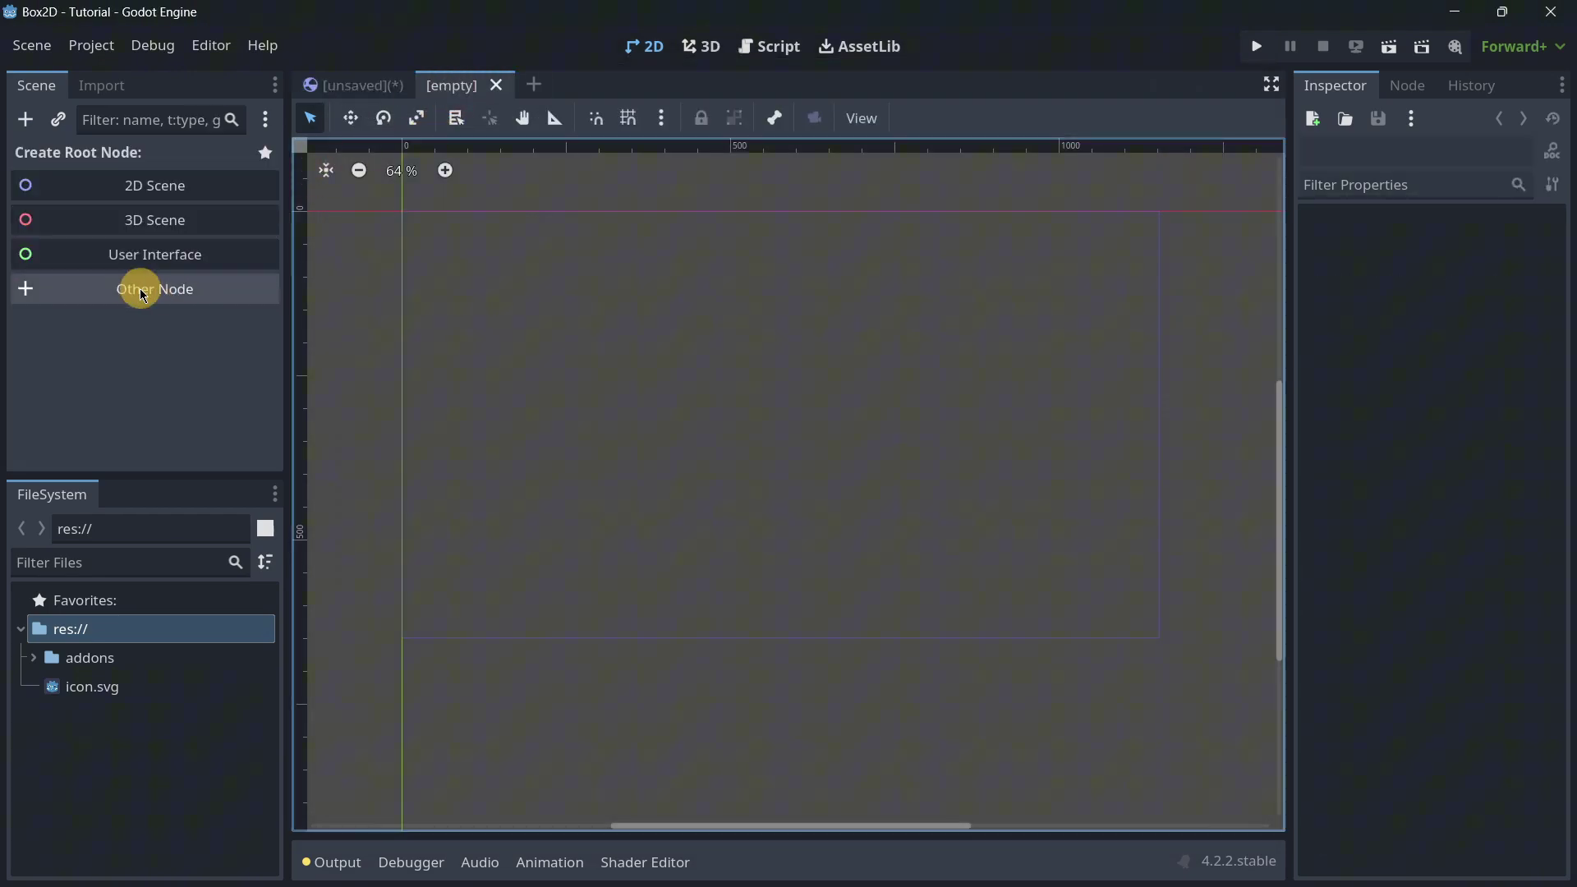
pyautogui.click(140, 291)
pyautogui.write('static')
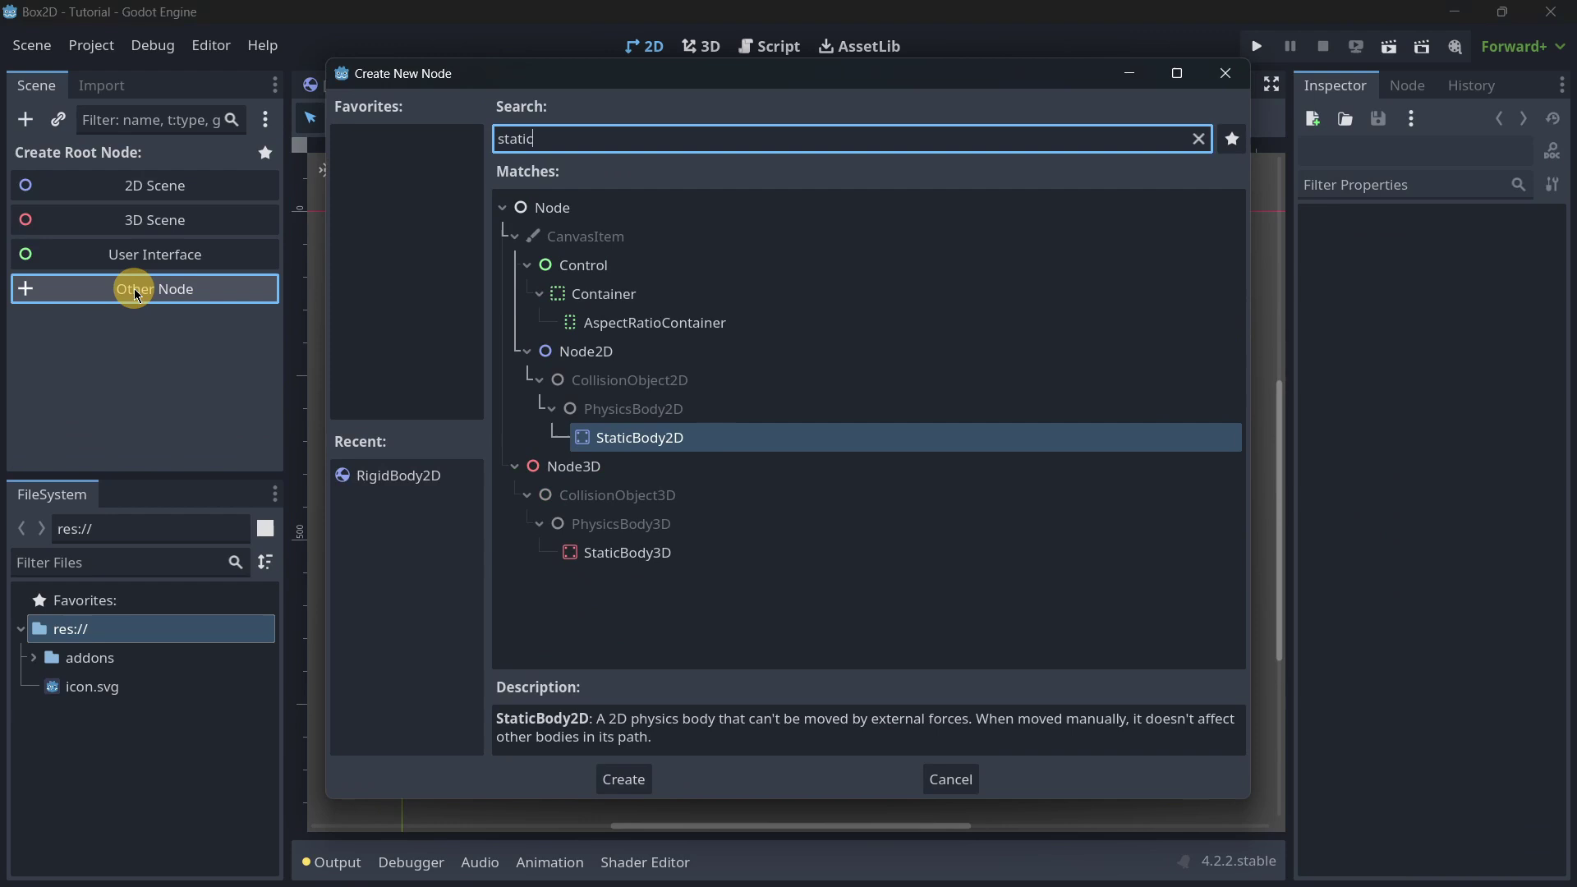
pyautogui.press('Return')
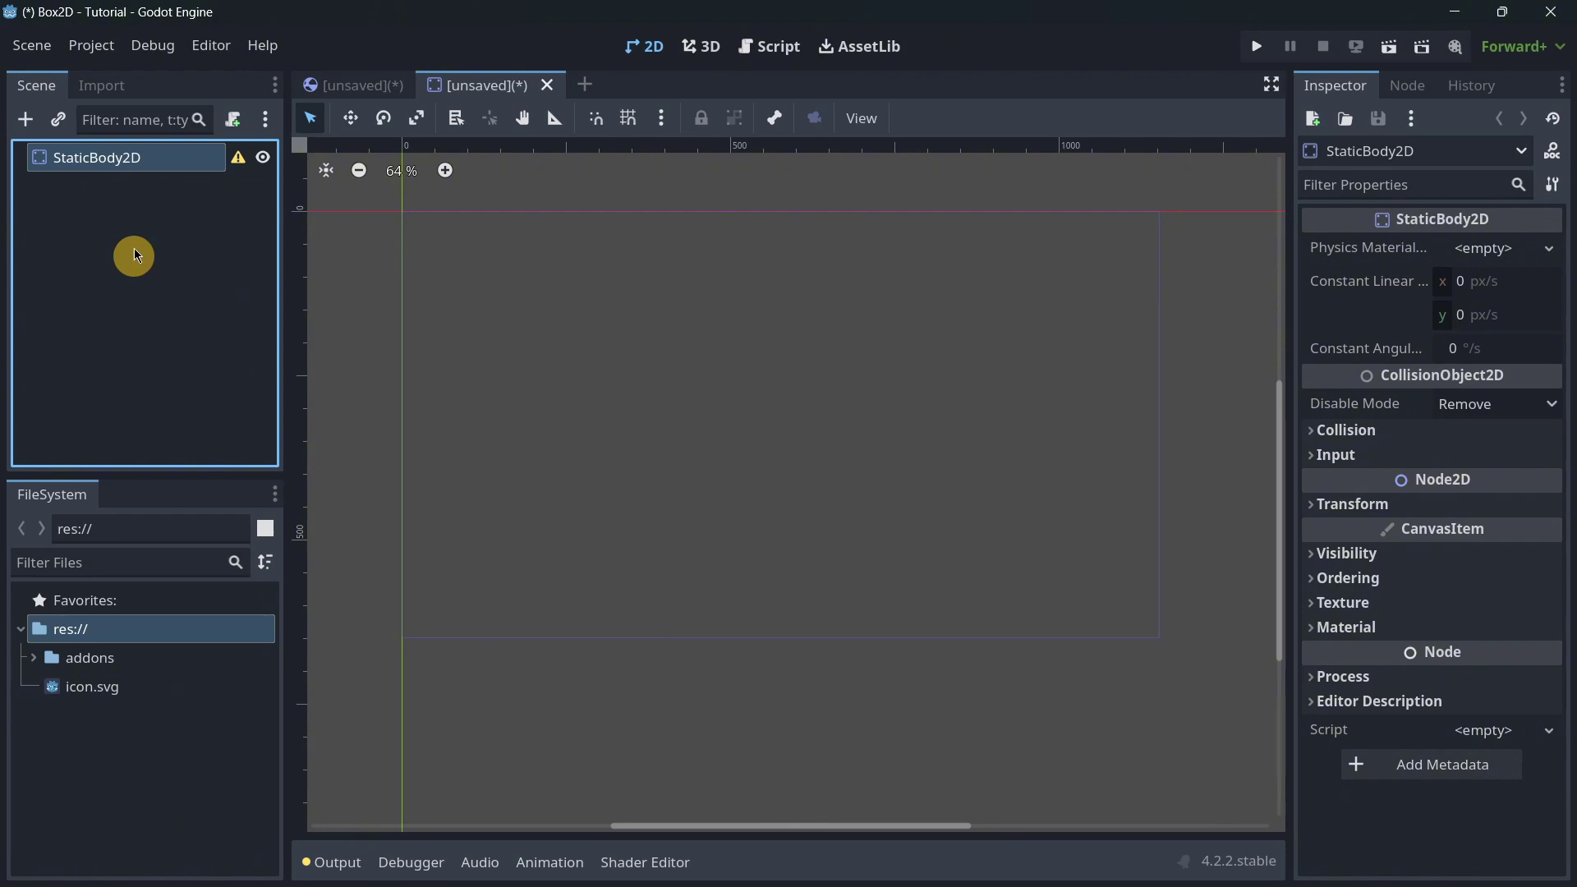
# Step: In the RigidBody2D scene, expand the Mass Distribution, Deactivation and Solver property groups
pyautogui.click(334, 90)
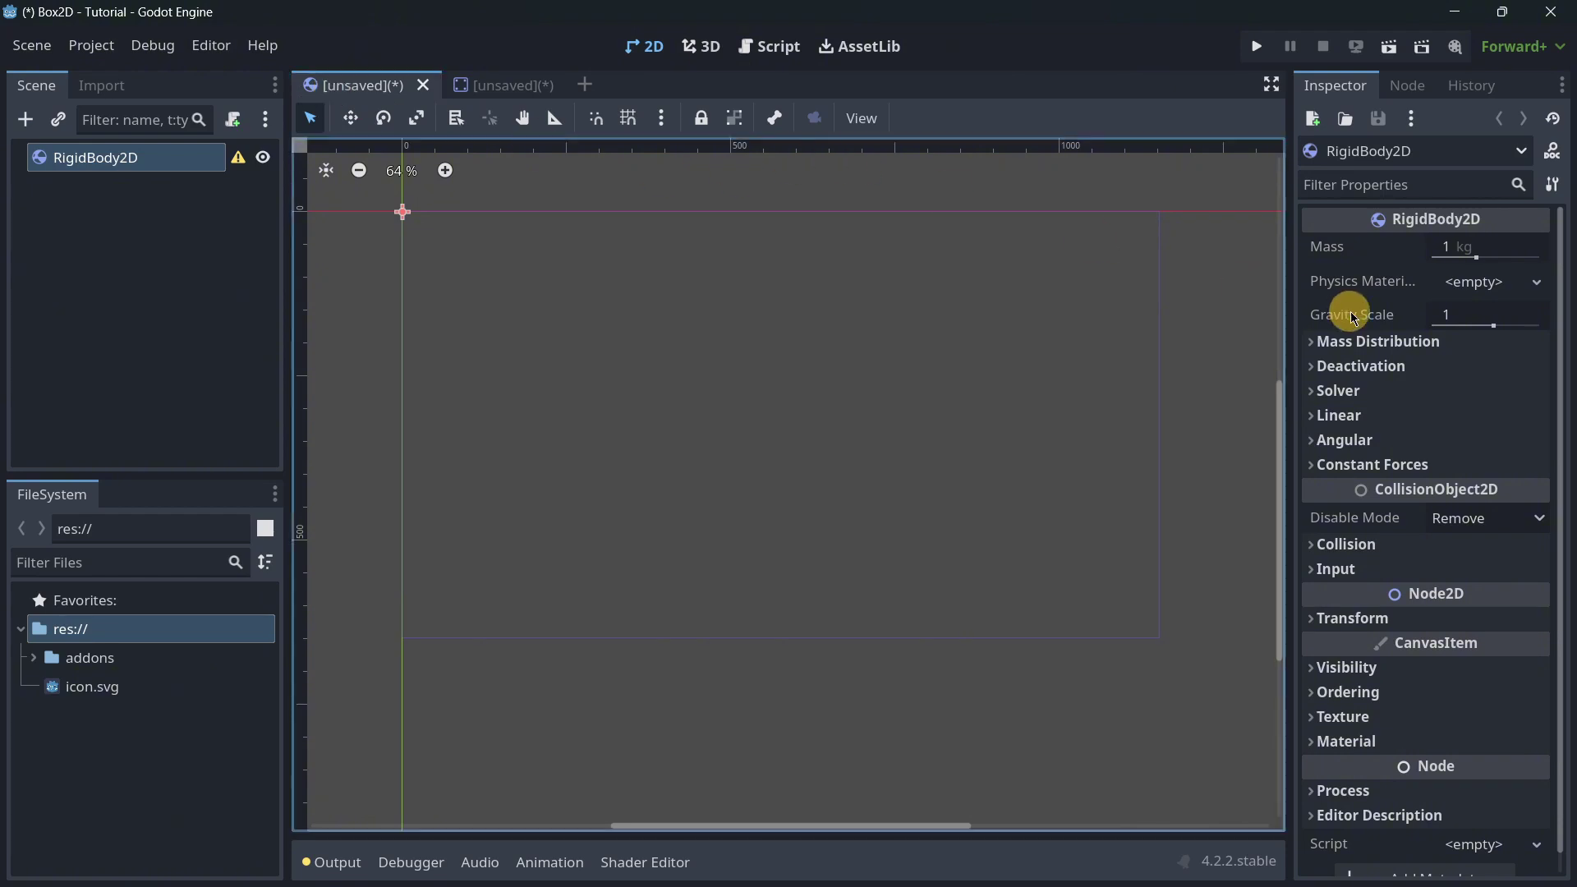
pyautogui.click(1364, 341)
pyautogui.click(1374, 432)
pyautogui.click(1354, 618)
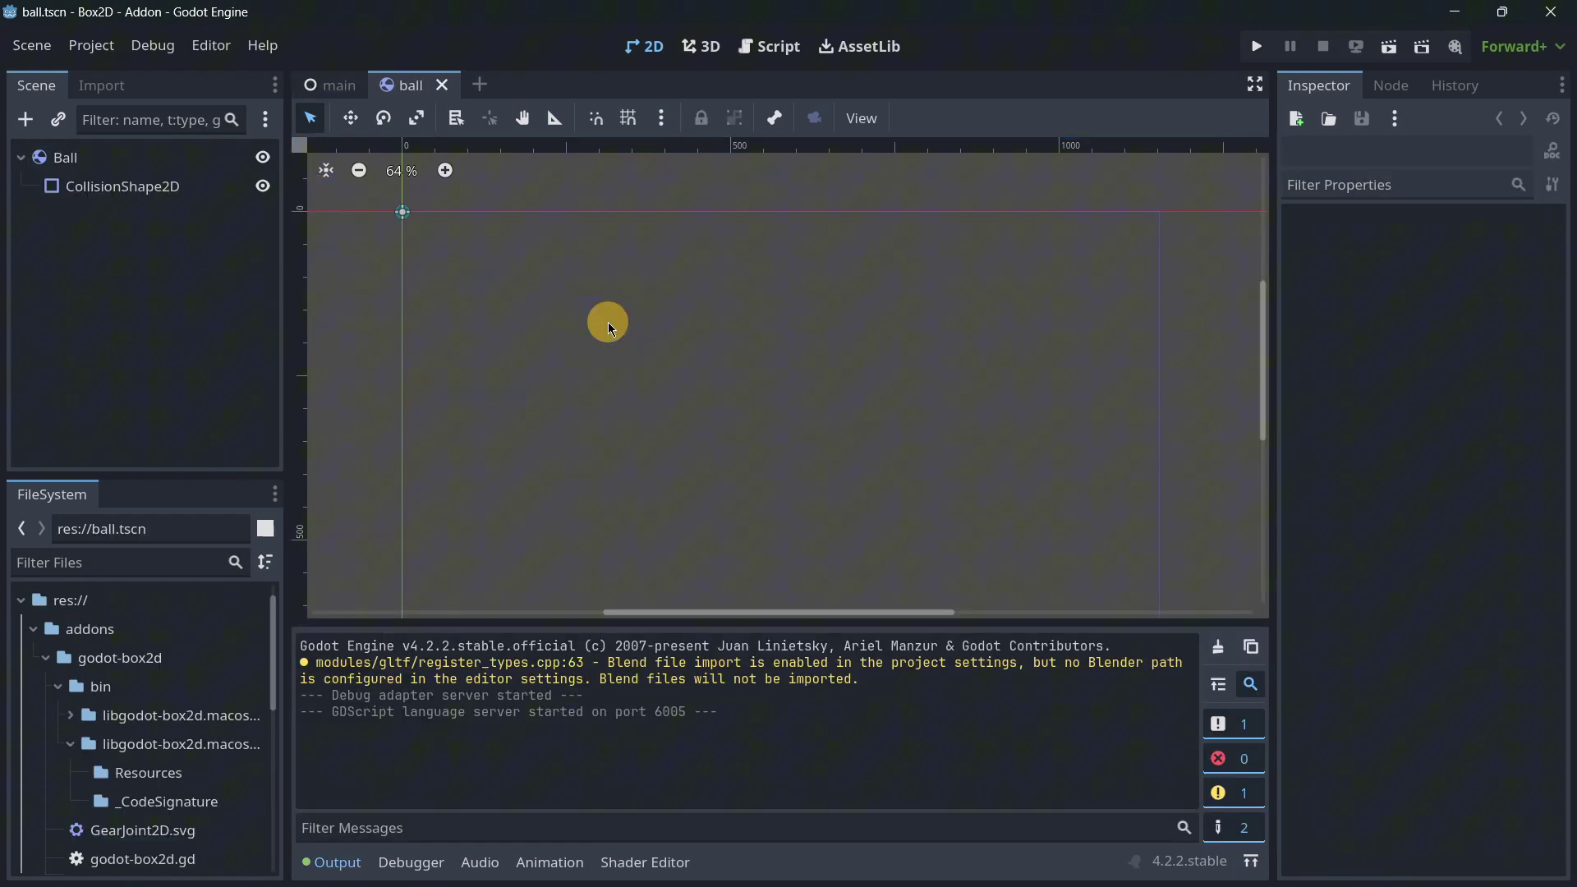
# Step: Hide the Output panel, open main.tscn and zoom out to see the walls and FPS/Time labels
pyautogui.click(329, 861)
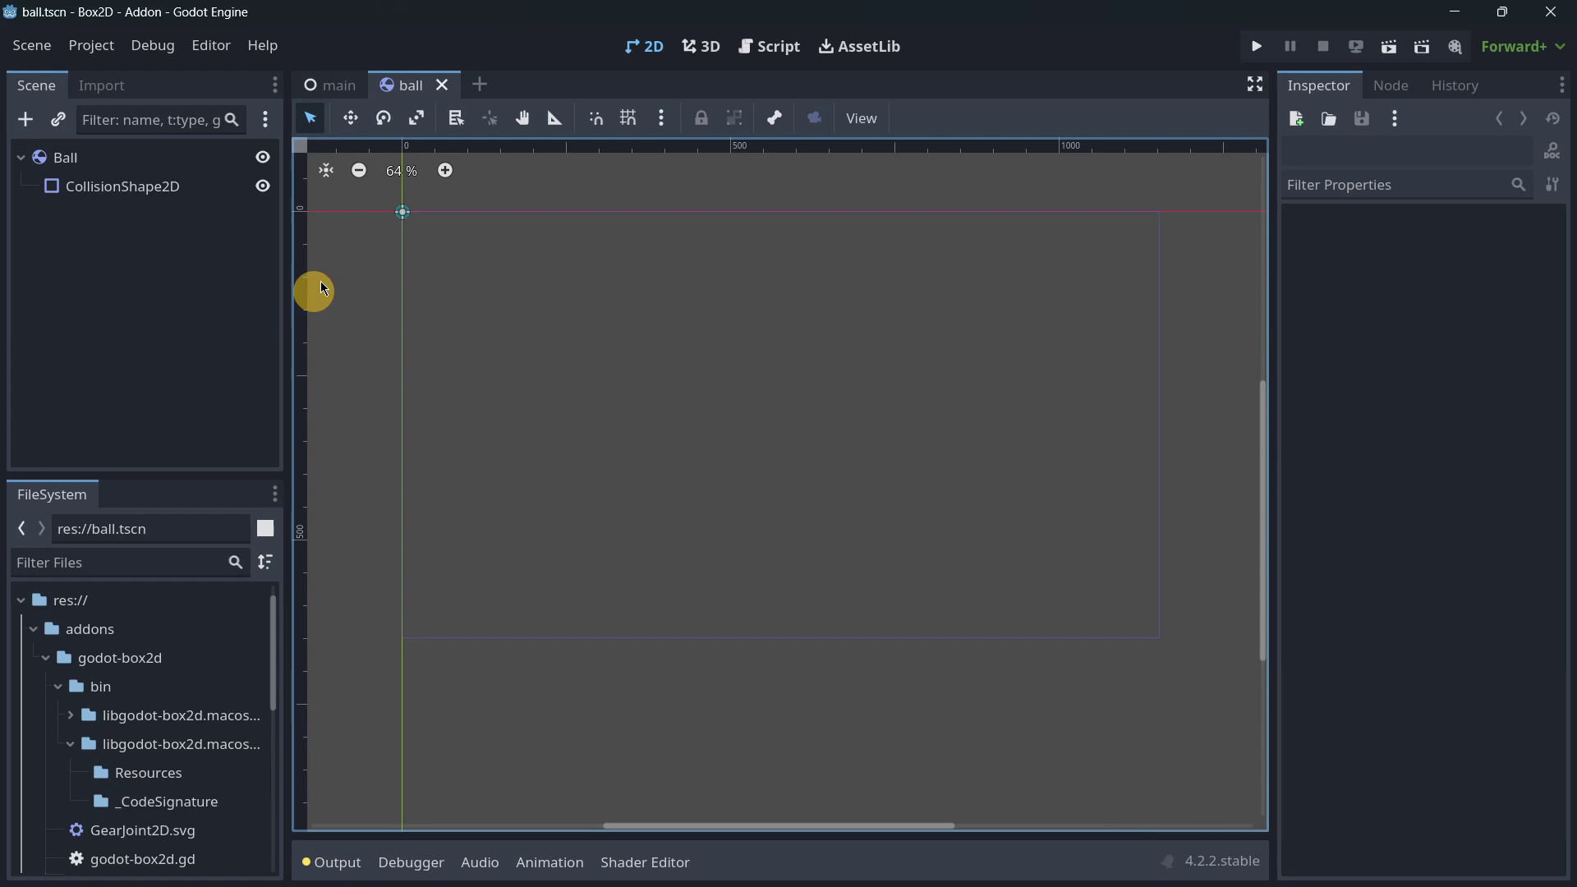
pyautogui.click(329, 86)
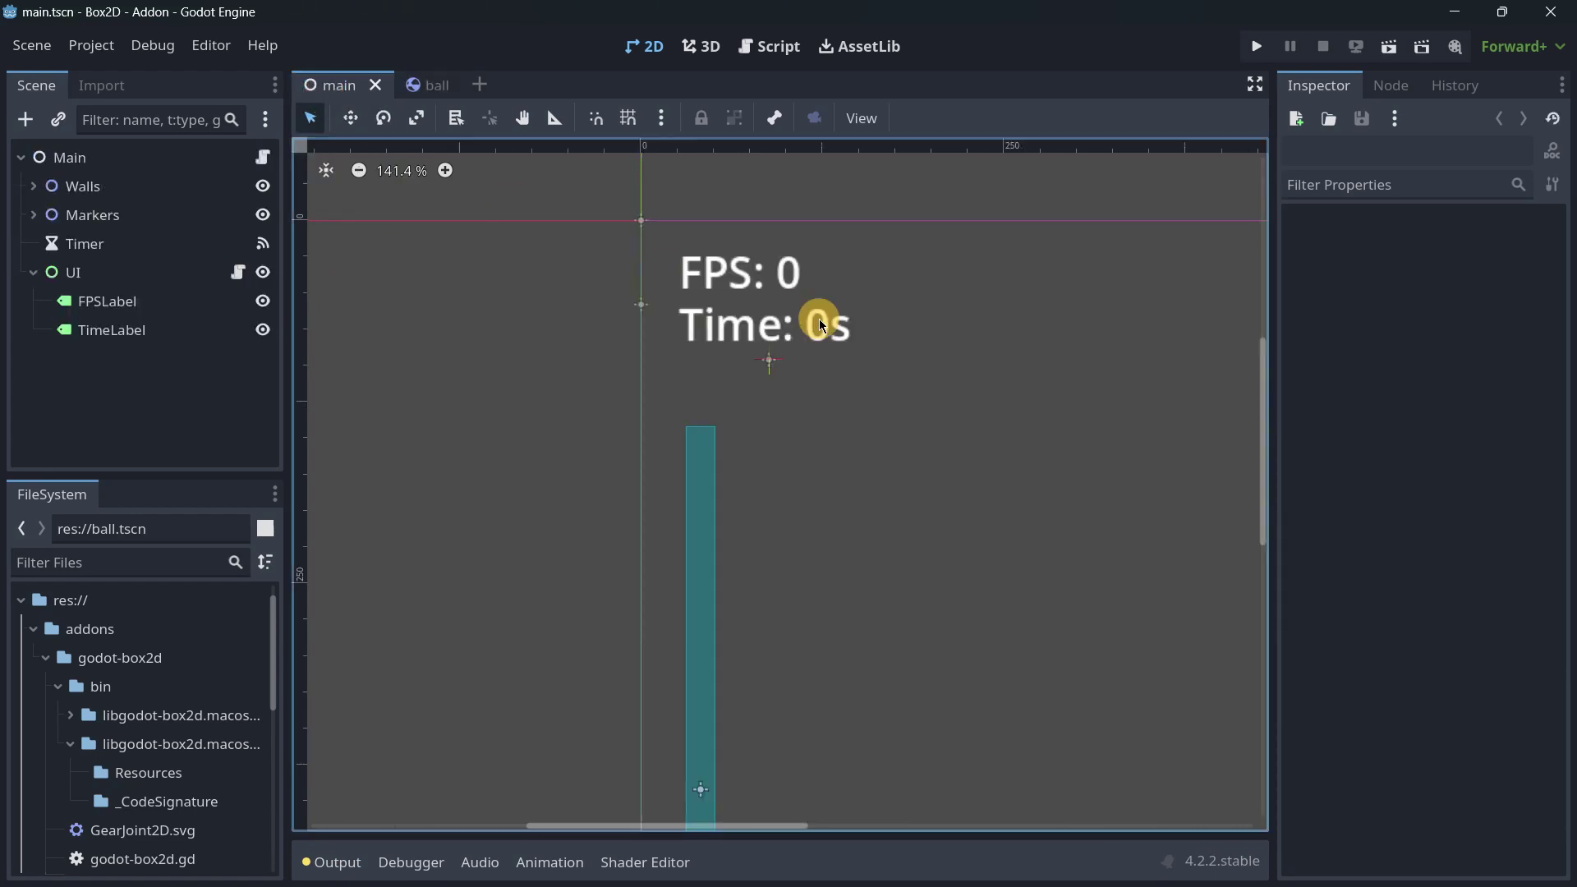
pyautogui.scroll(-6, 869, 415)
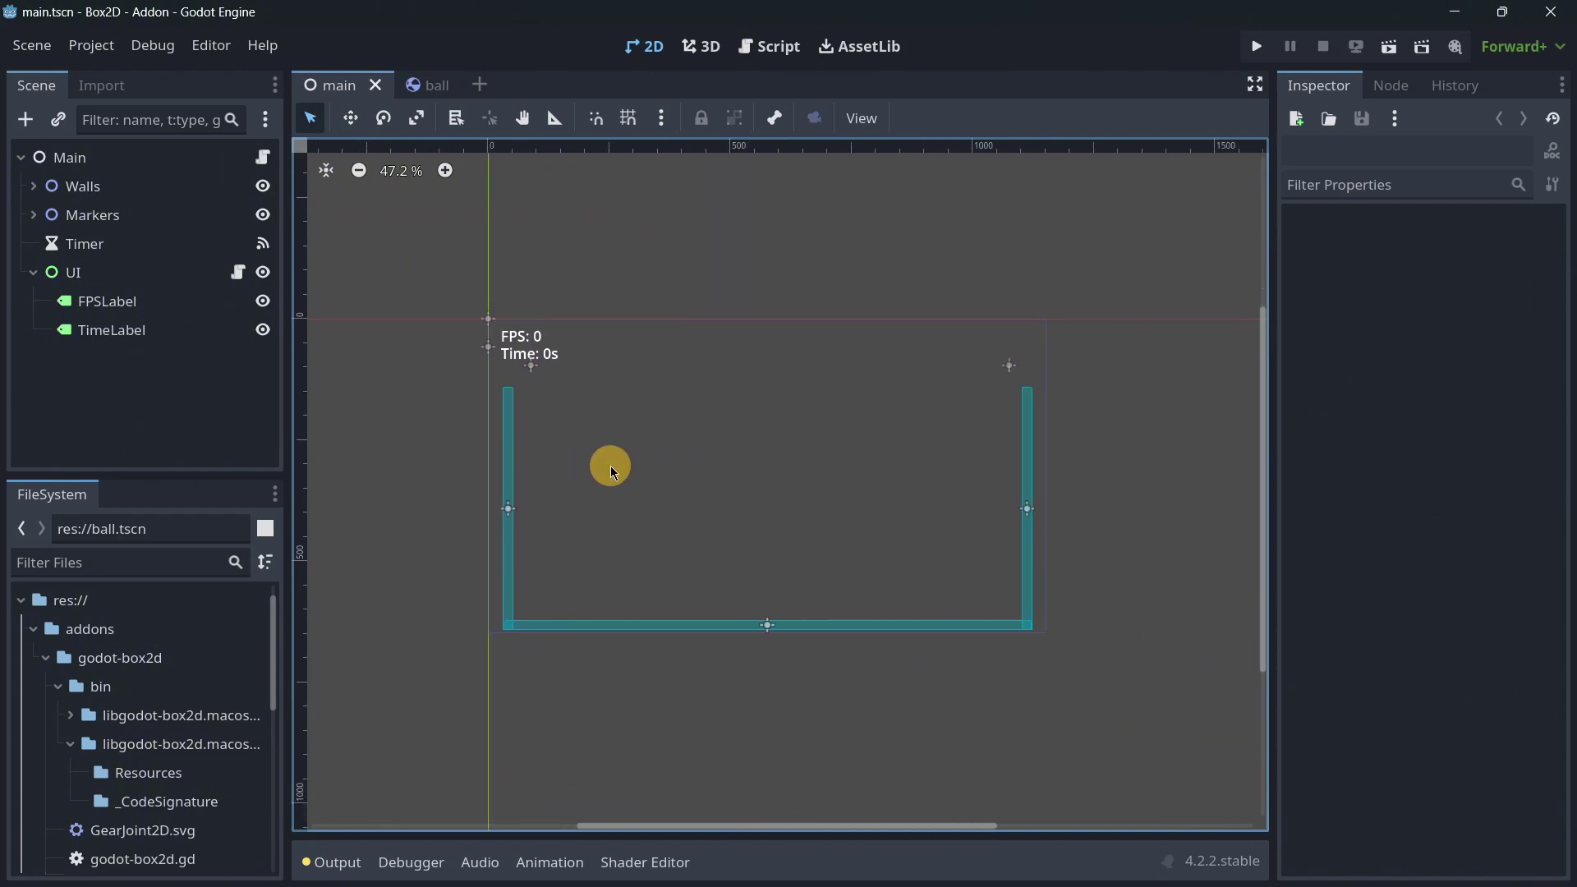
# Step: Review main.gd's _on_timer_timeout code spawning five balls, alongside the Timer's 0.05 s autostart settings
pyautogui.click(263, 157)
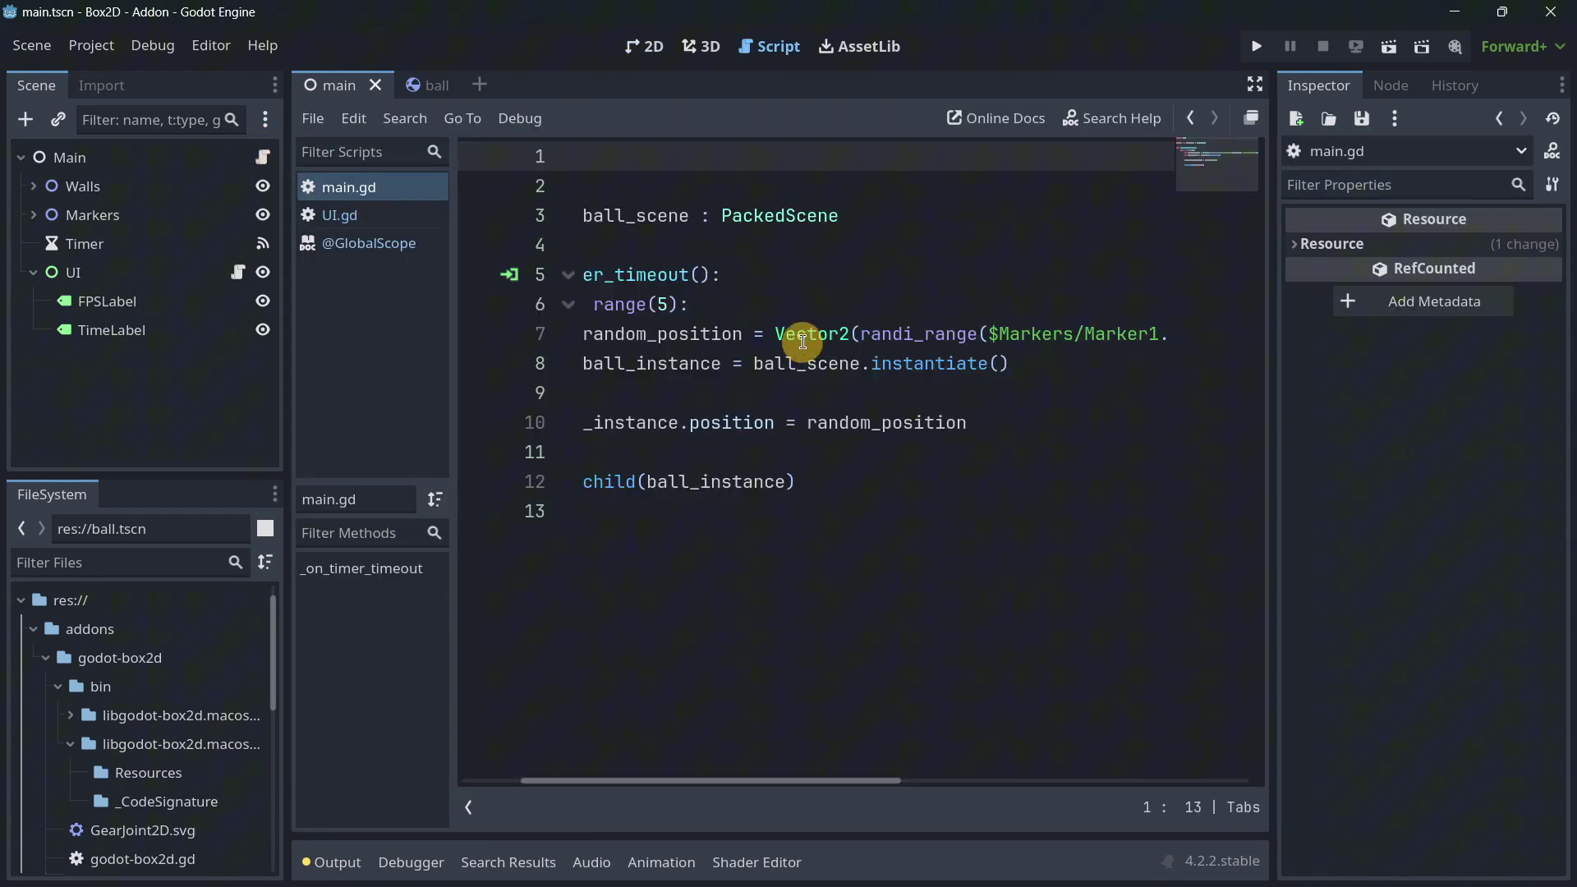
pyautogui.moveTo(644, 777); pyautogui.dragTo(584, 777)
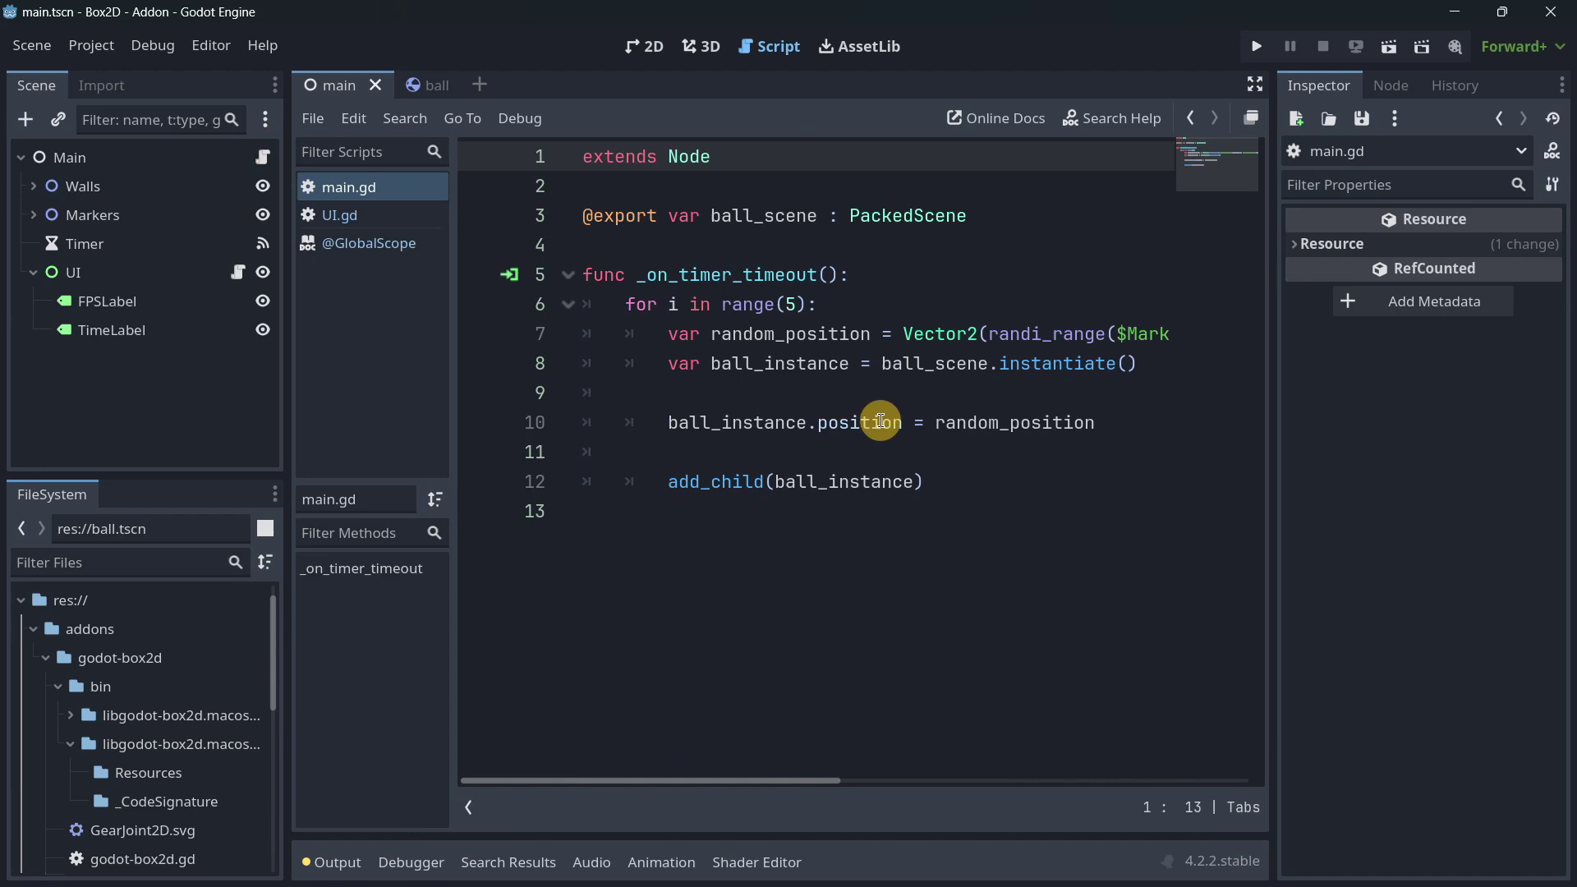
pyautogui.moveTo(585, 275); pyautogui.dragTo(975, 470)
pyautogui.click(1018, 484)
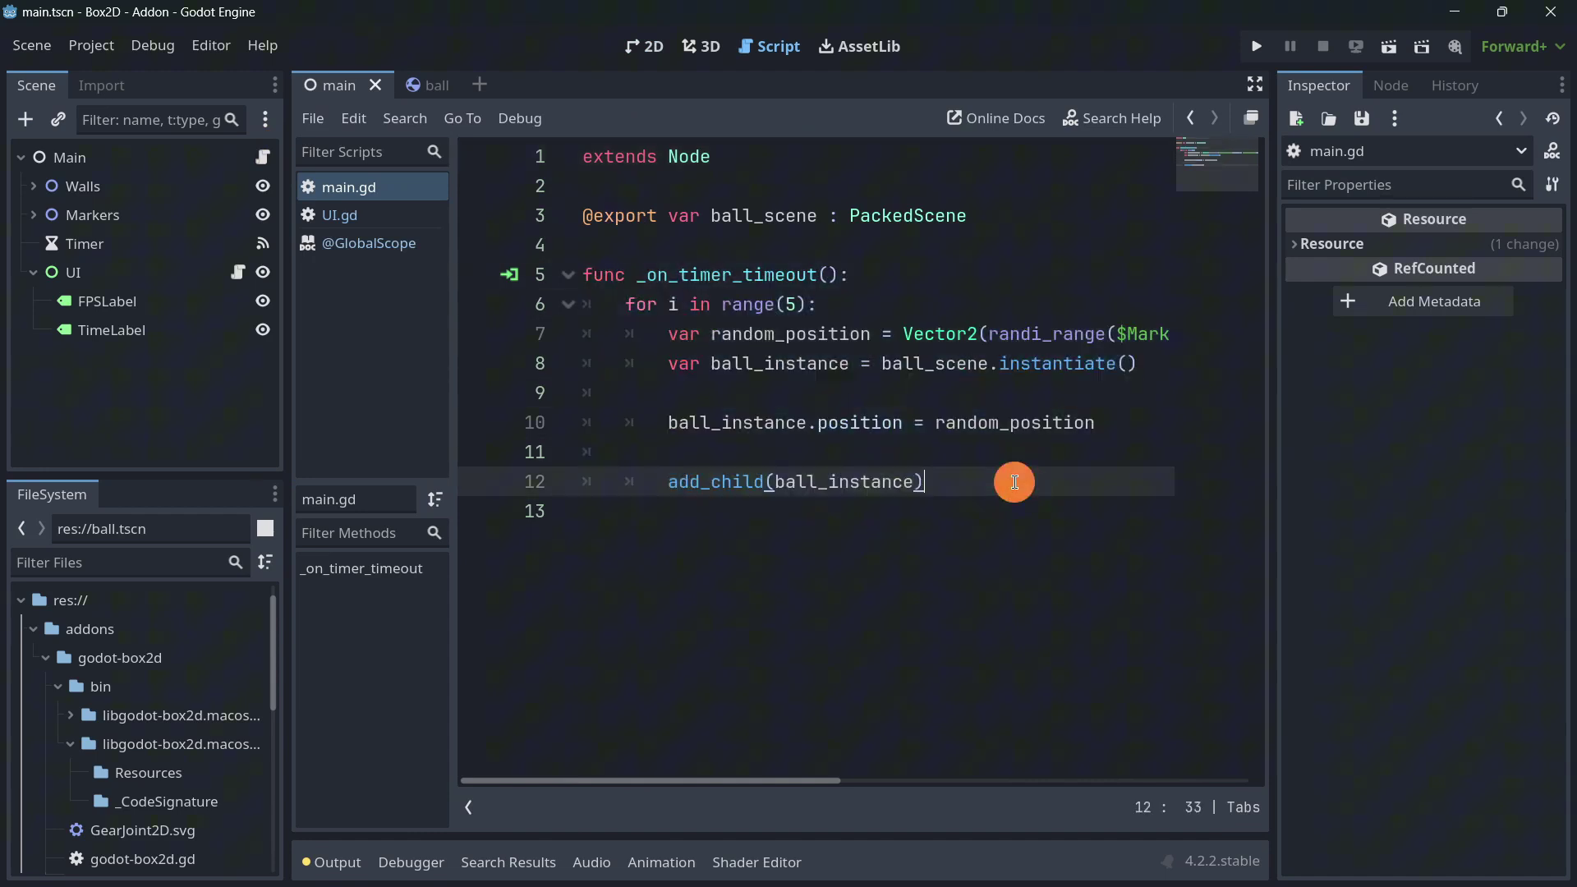
pyautogui.click(117, 244)
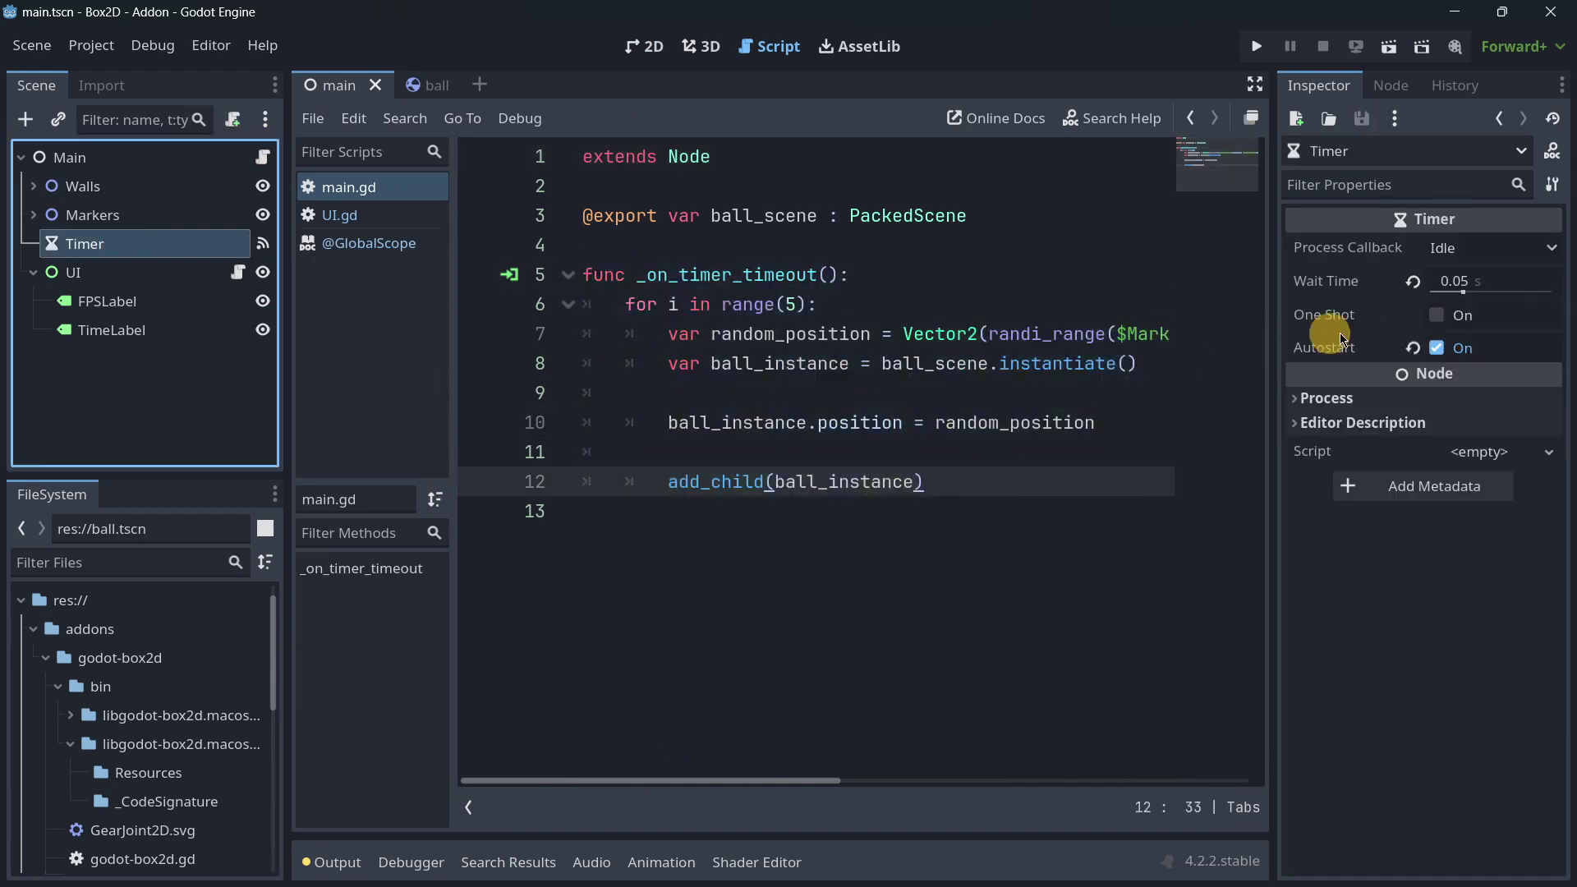
pyautogui.click(871, 446)
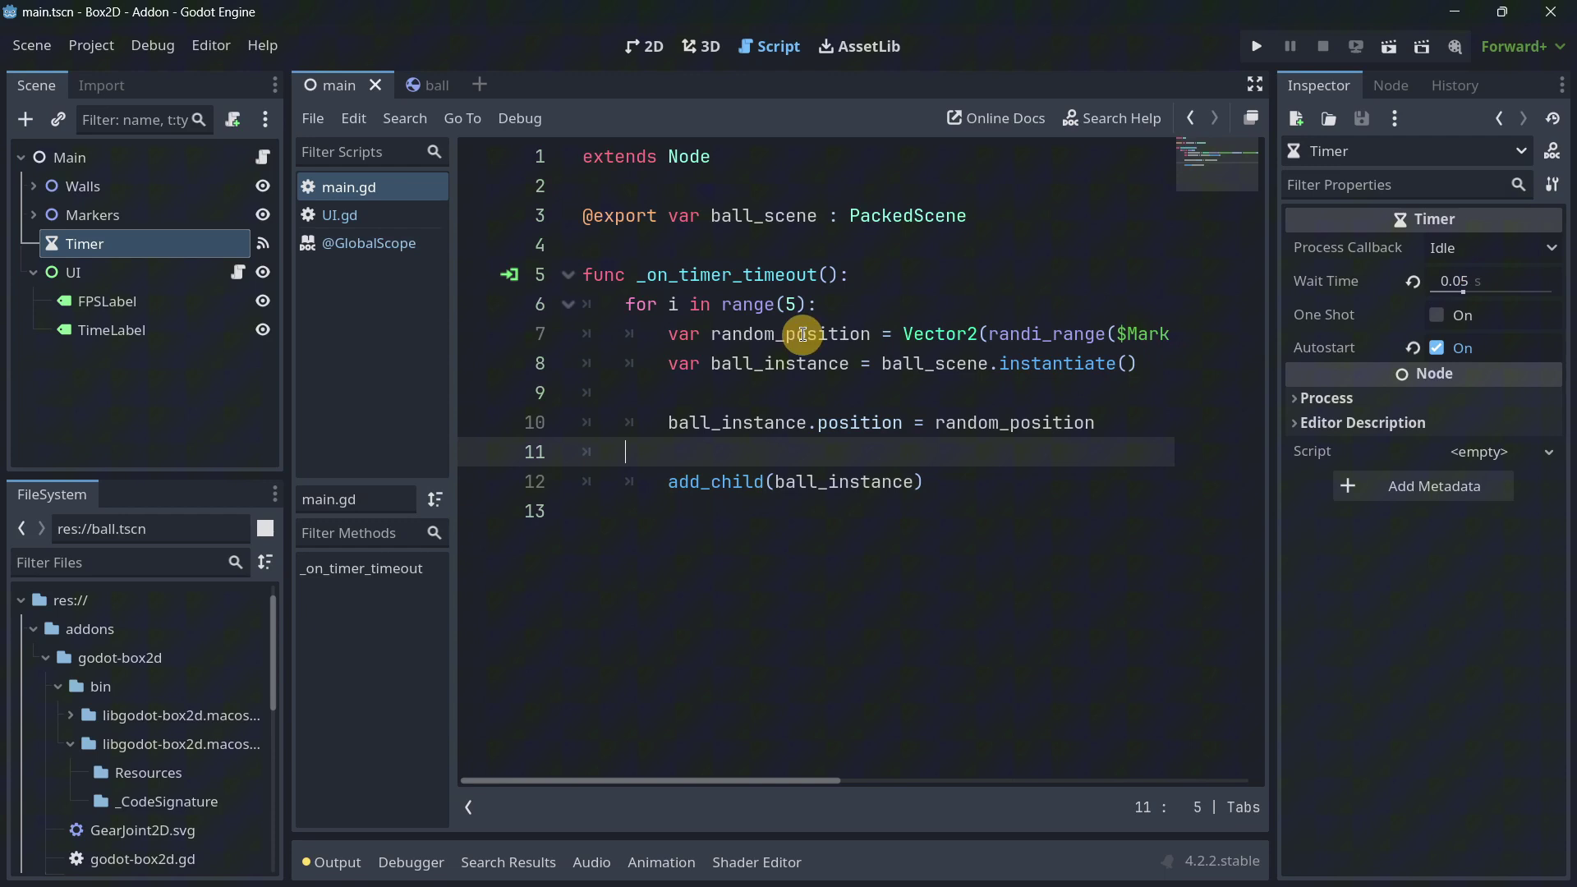
pyautogui.moveTo(837, 307); pyautogui.dragTo(592, 304)
pyautogui.click(777, 345)
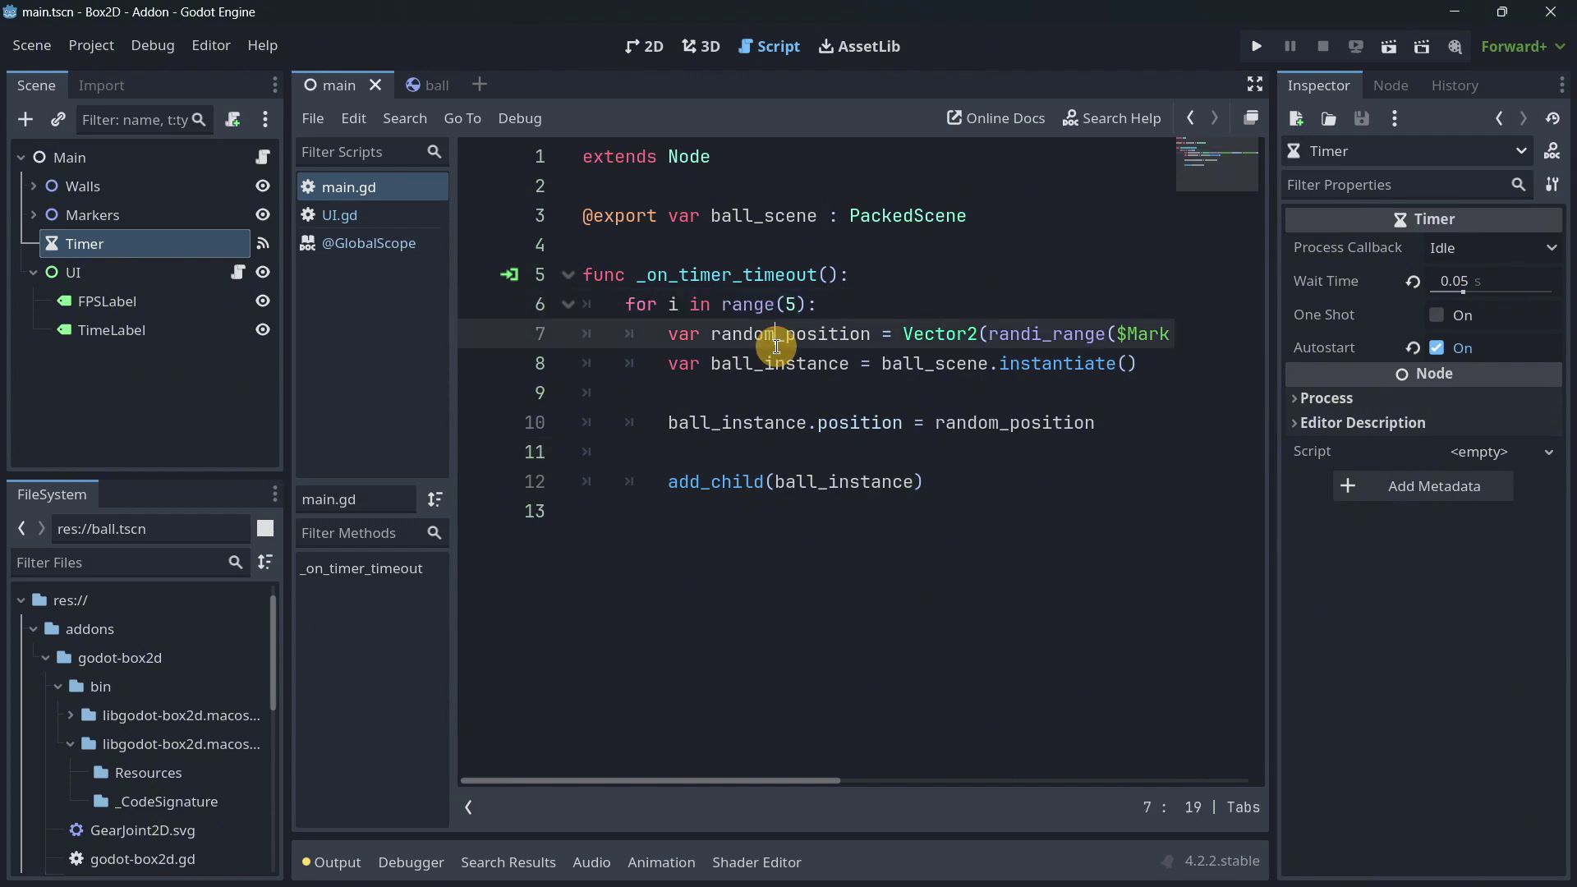
# Step: In ball.tscn, inspect the Ball's Mass Distribution and Deactivation settings and its 10 px CircleShape
pyautogui.click(425, 87)
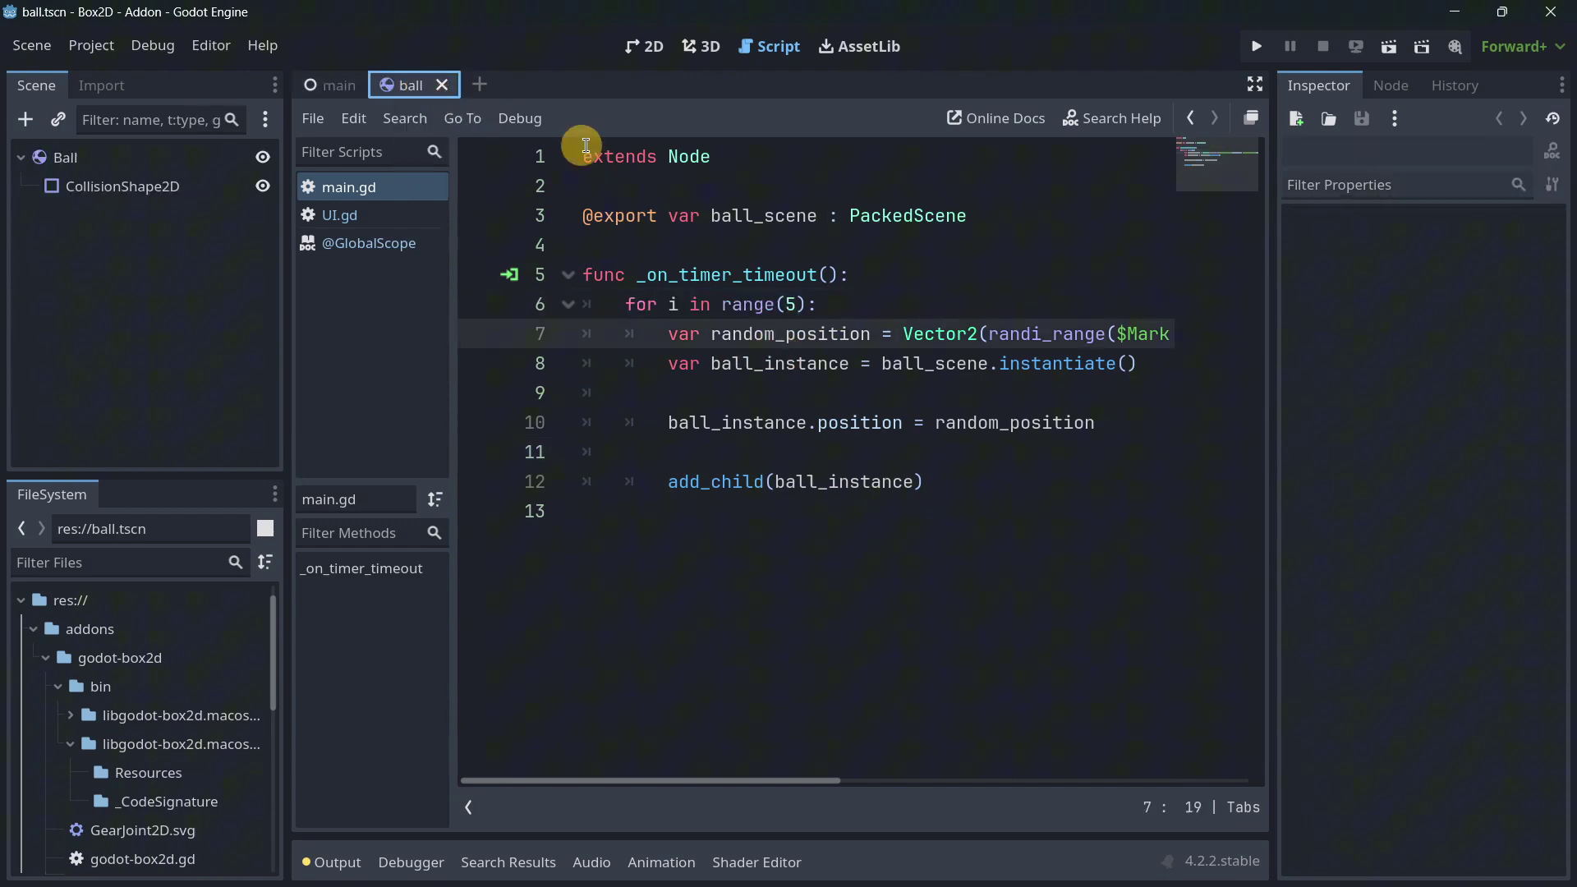
pyautogui.click(629, 52)
pyautogui.scroll(3, 339, 194)
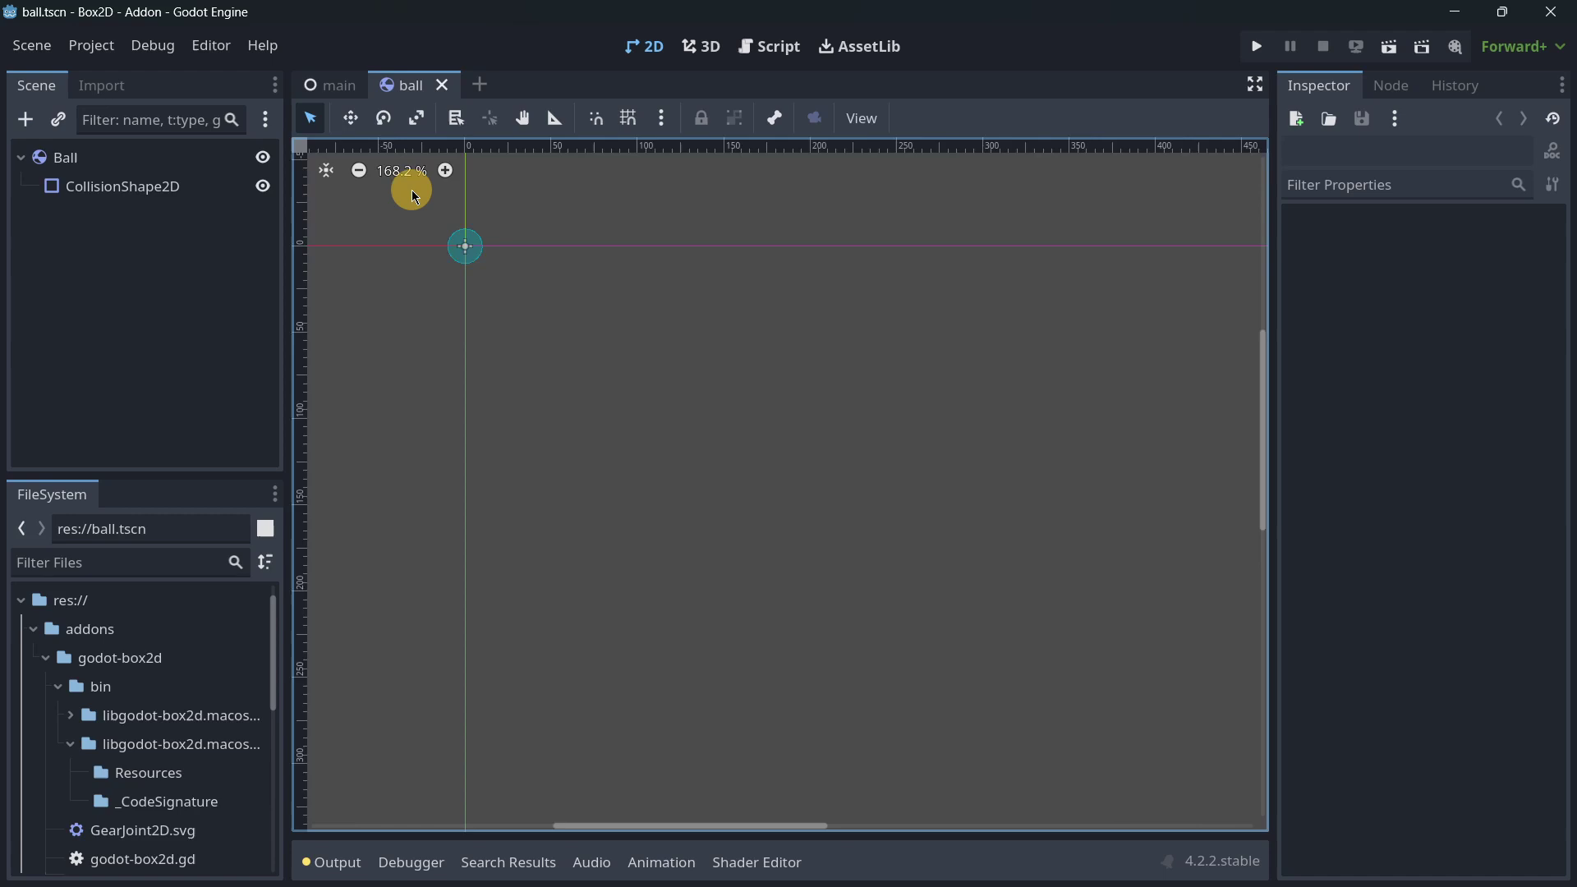
pyautogui.click(150, 174)
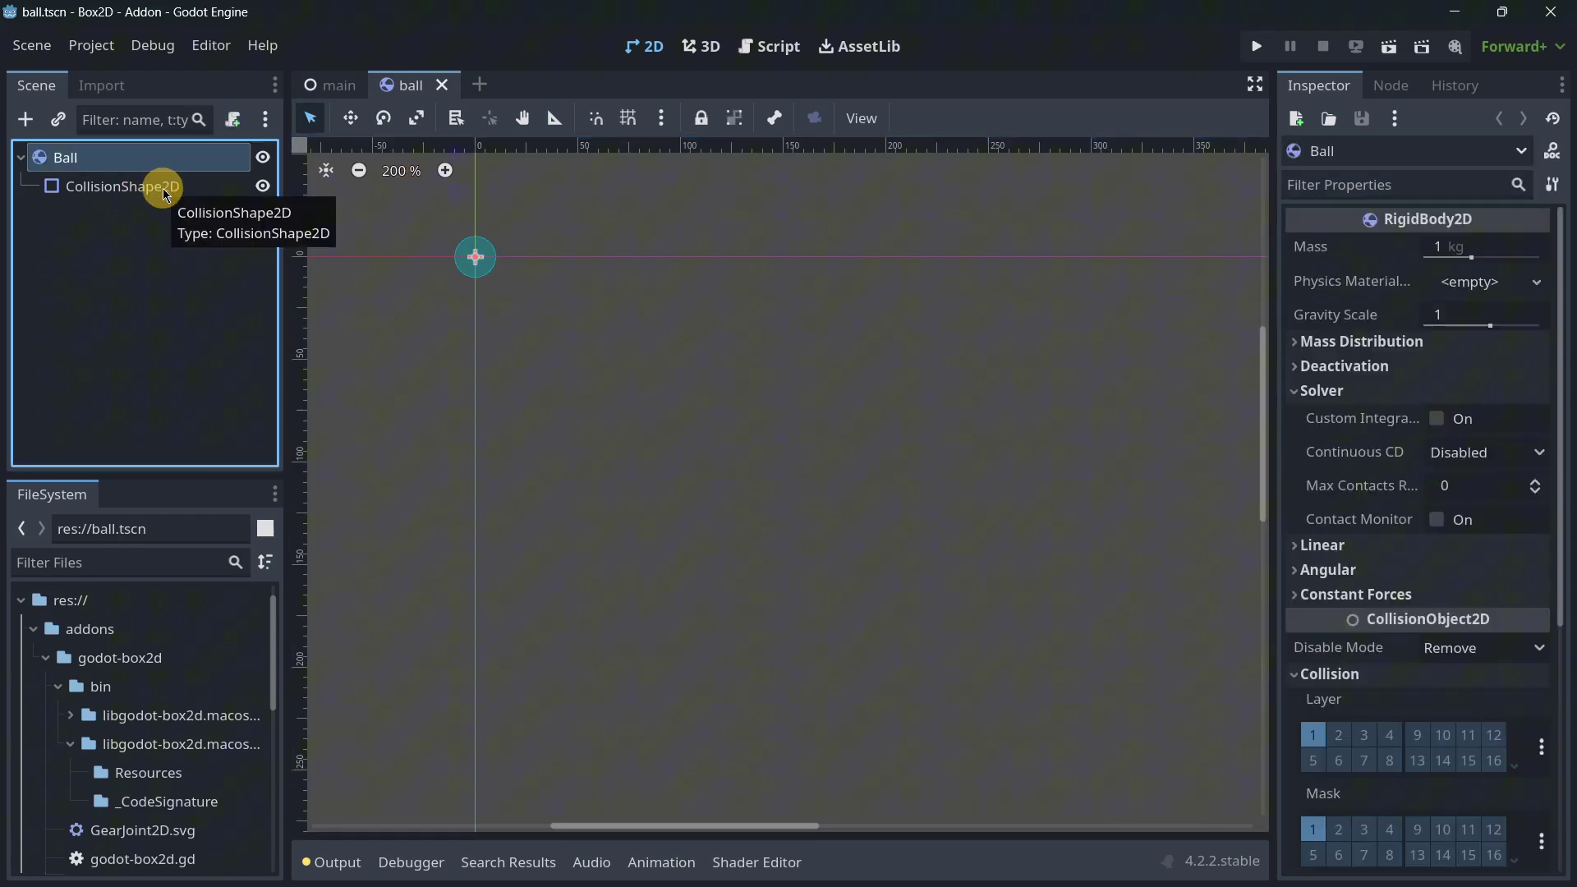
pyautogui.click(1347, 366)
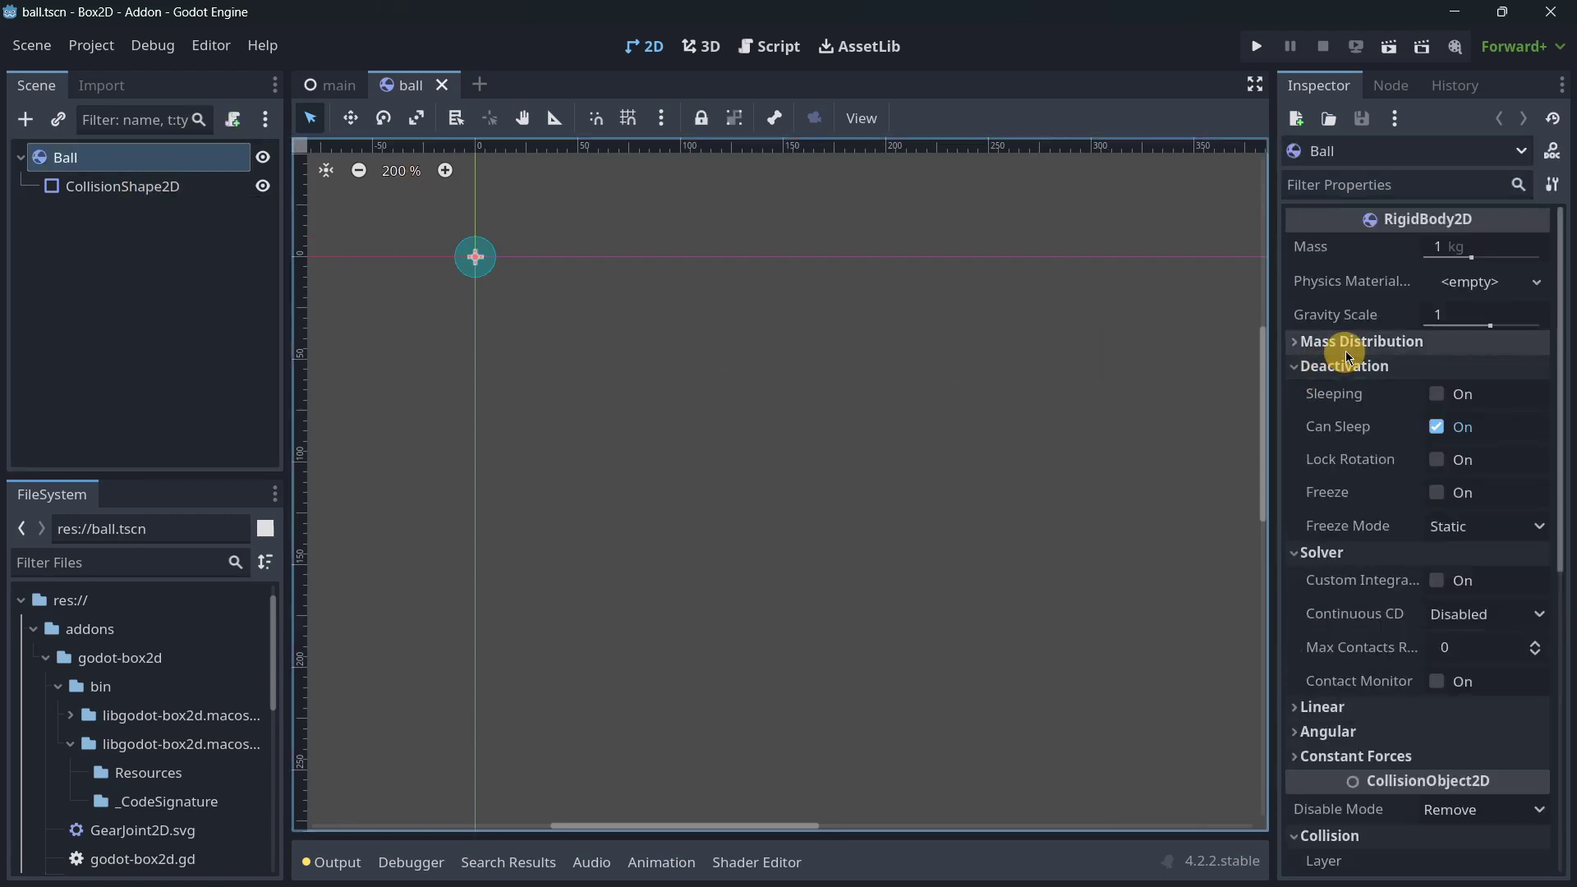
pyautogui.click(1343, 342)
pyautogui.scroll(-6, 1366, 271)
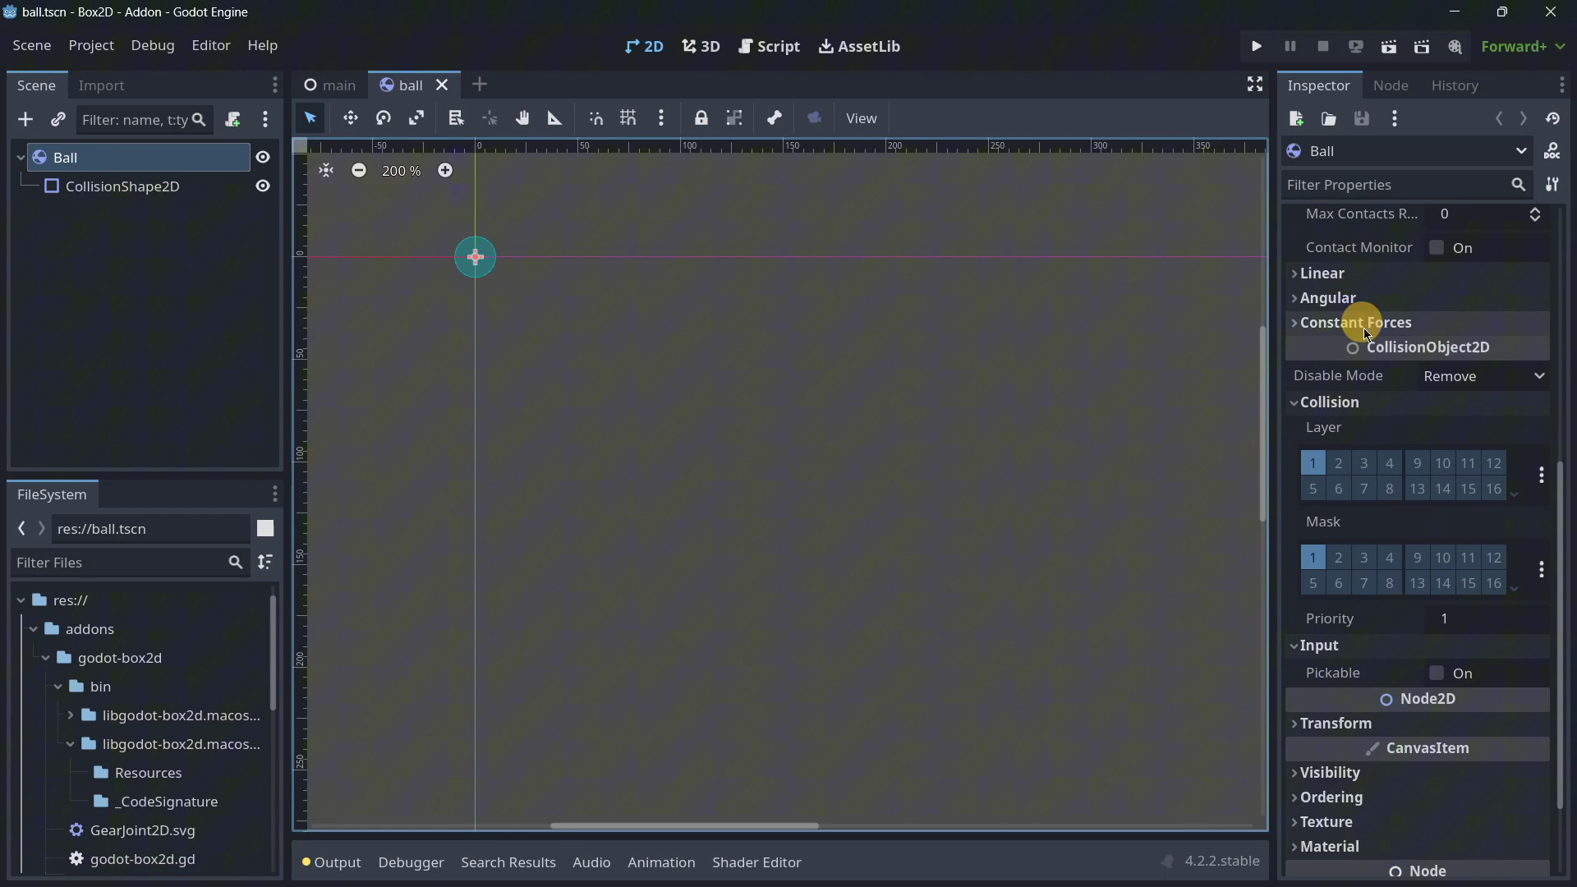
pyautogui.scroll(6, 1376, 377)
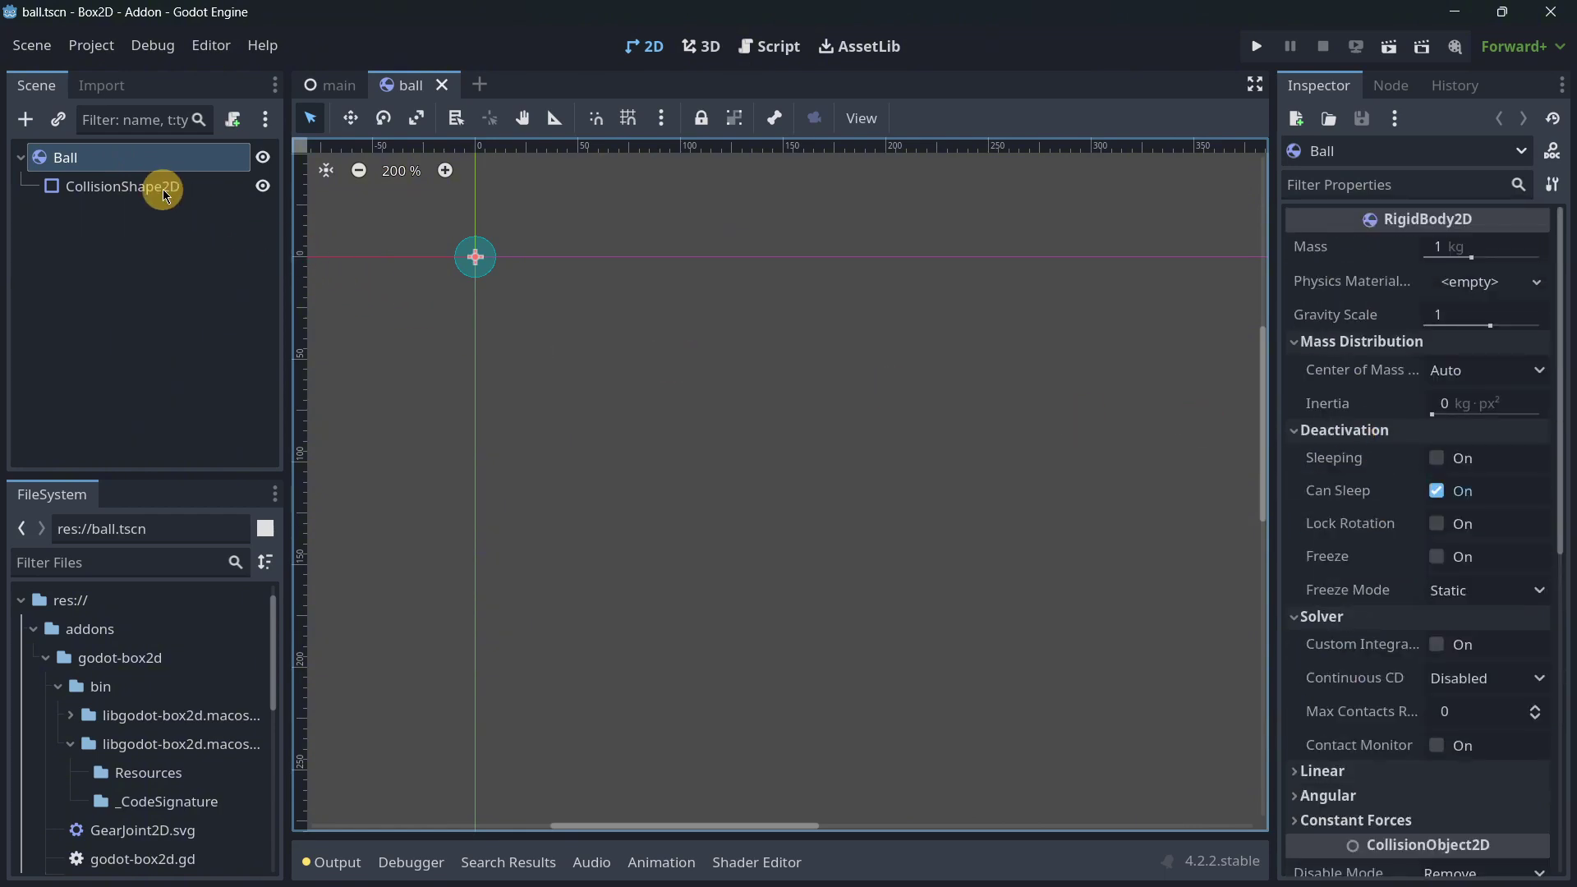
pyautogui.click(123, 187)
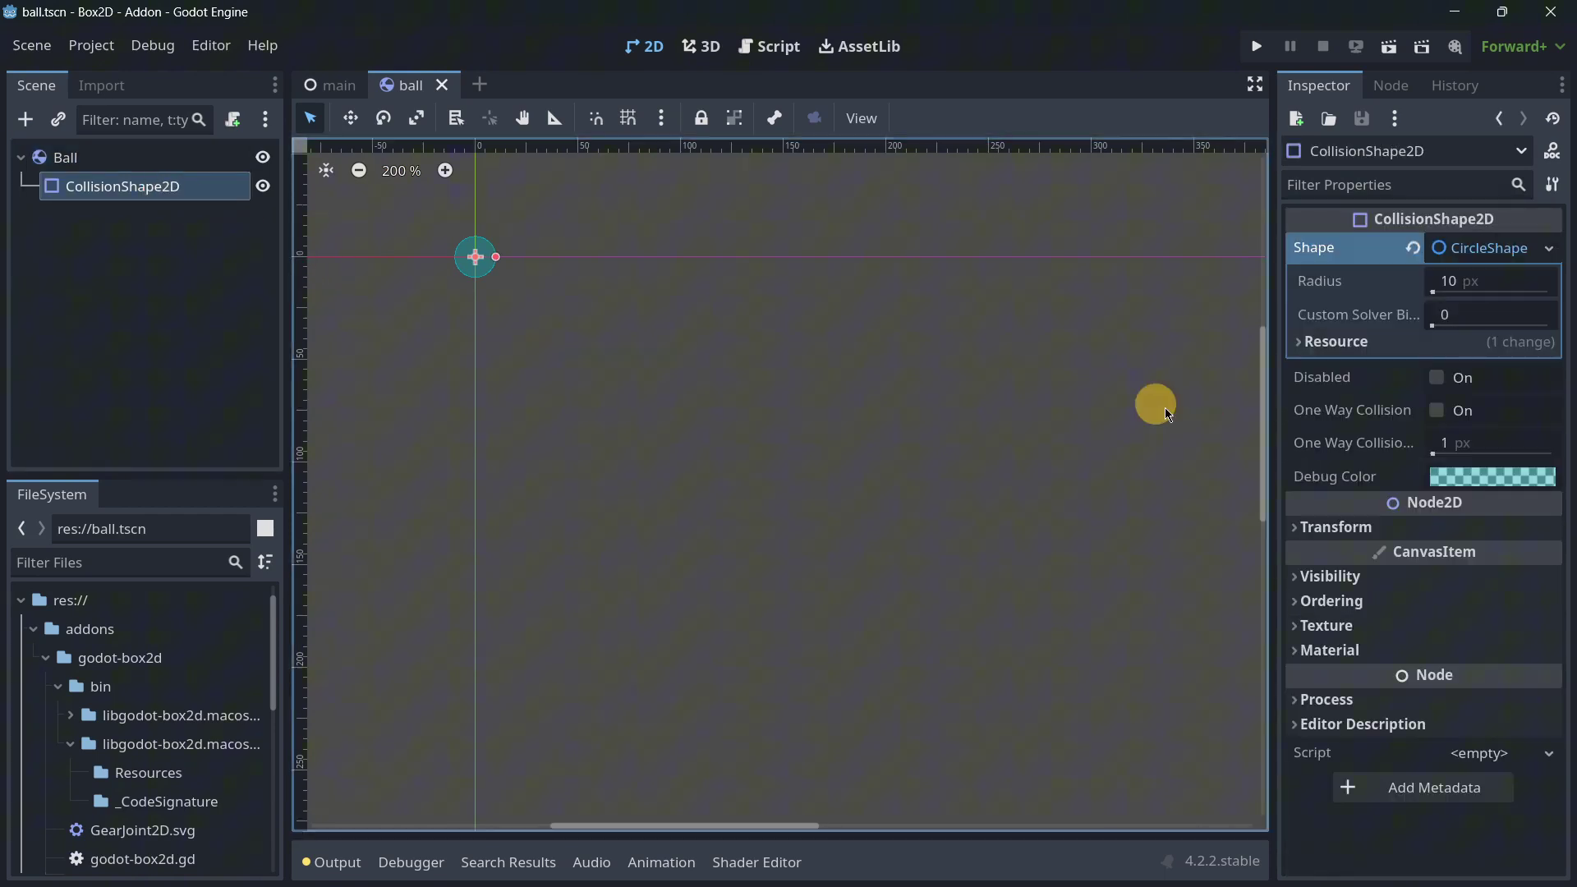
pyautogui.hotkey('ctrl', 'Tab')
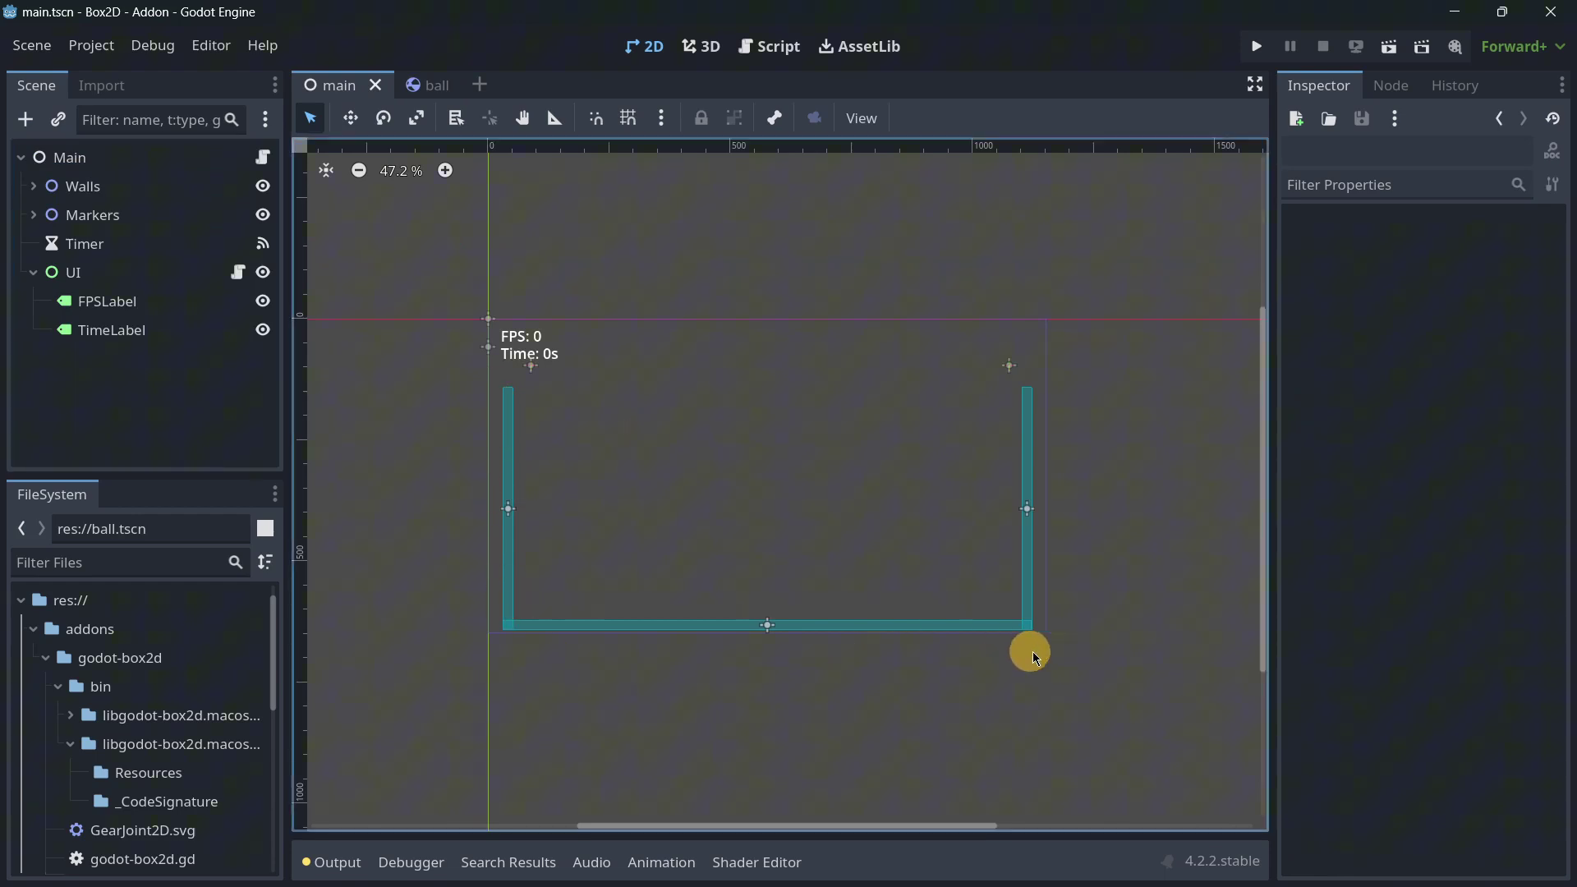
# Step: Expand Markers and check the positions of Marker1 and Marker2
pyautogui.click(33, 214)
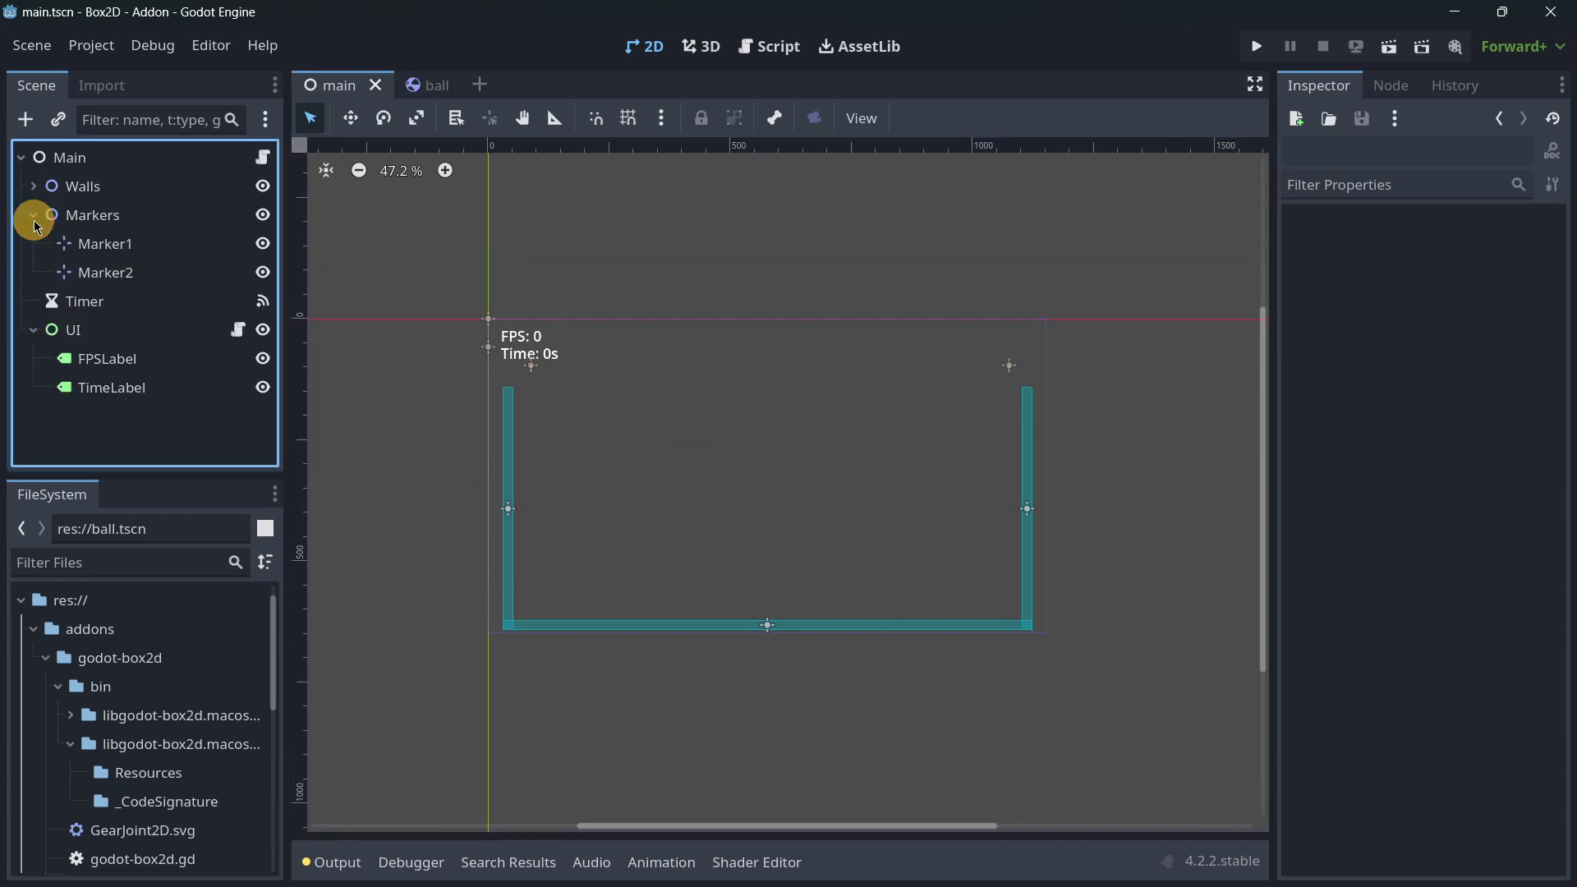
pyautogui.click(100, 216)
pyautogui.scroll(2, 602, 444)
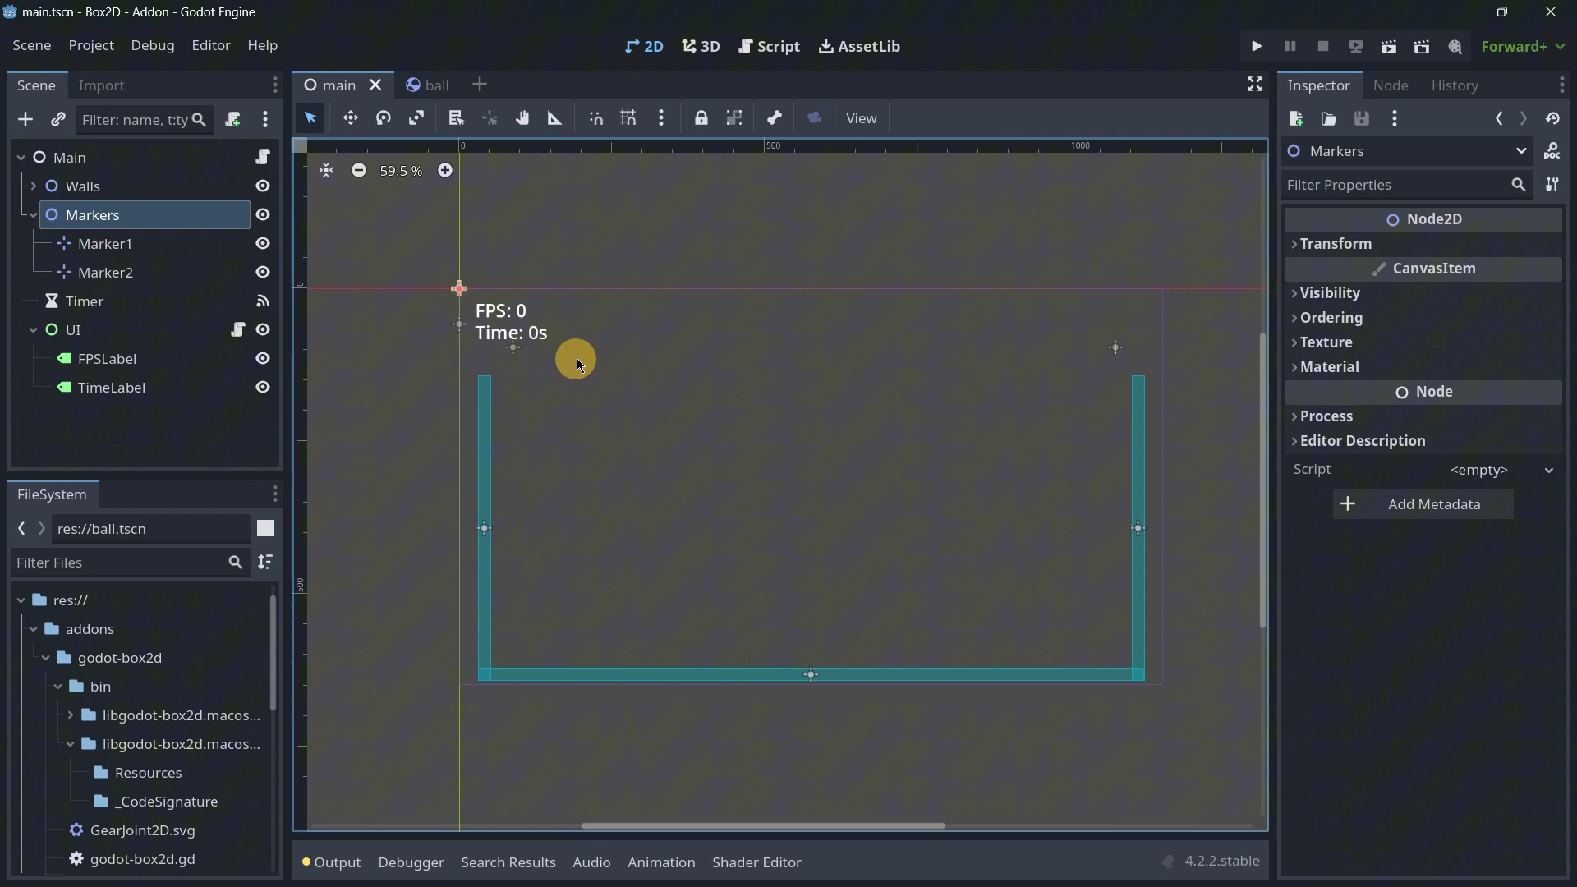
pyautogui.click(103, 244)
pyautogui.click(105, 272)
pyautogui.click(104, 247)
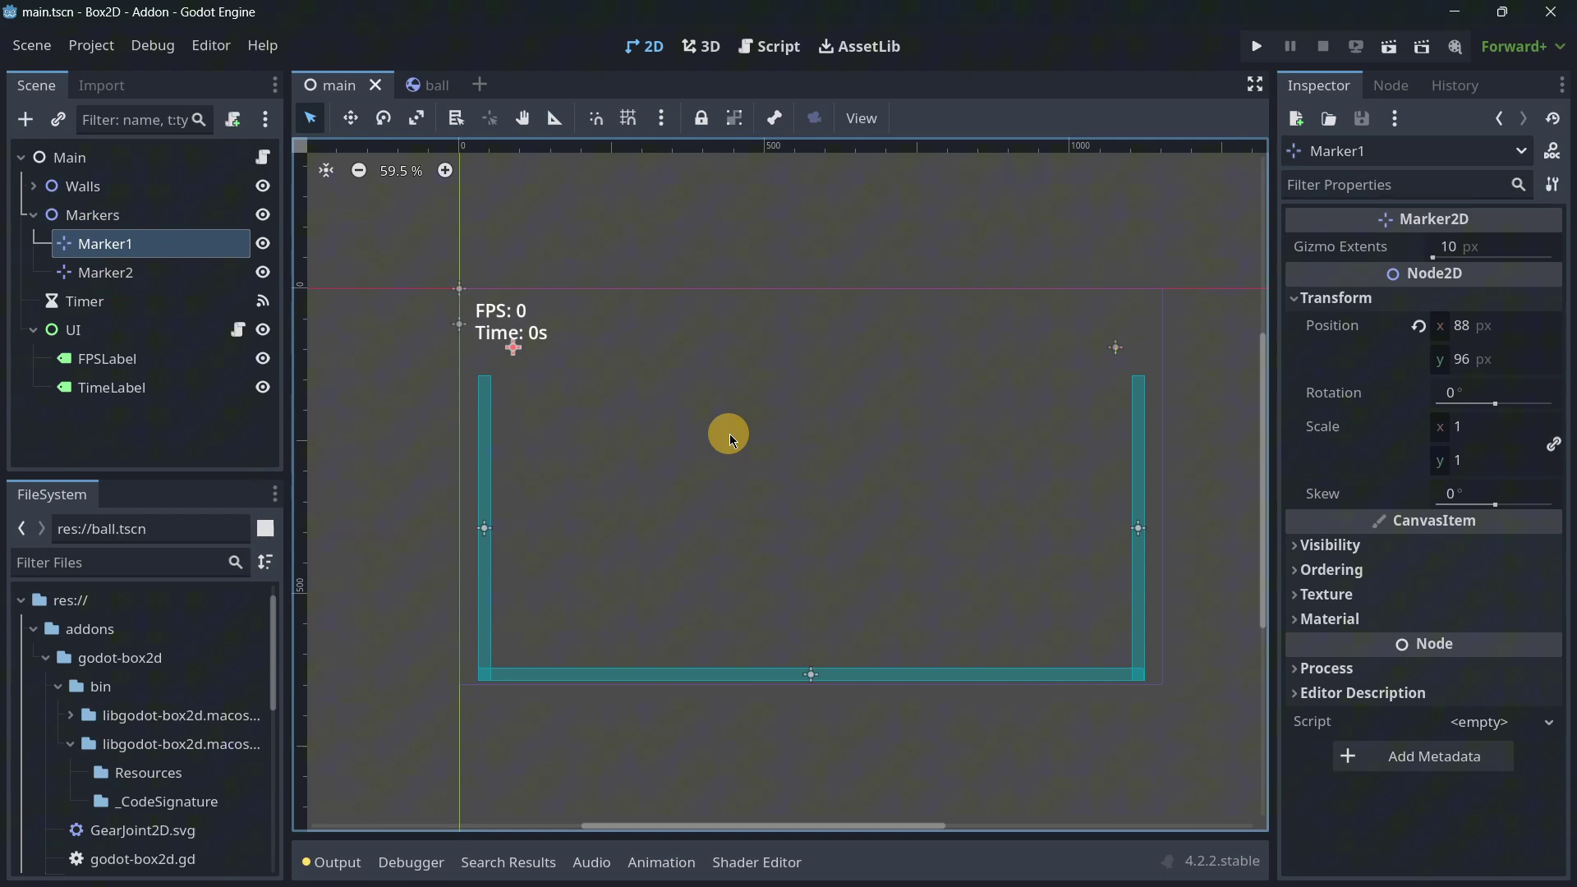
# Step: Inspect the UI node with its FPSLabel and TimeLabel, then clear the selection
pyautogui.click(156, 332)
pyautogui.click(158, 362)
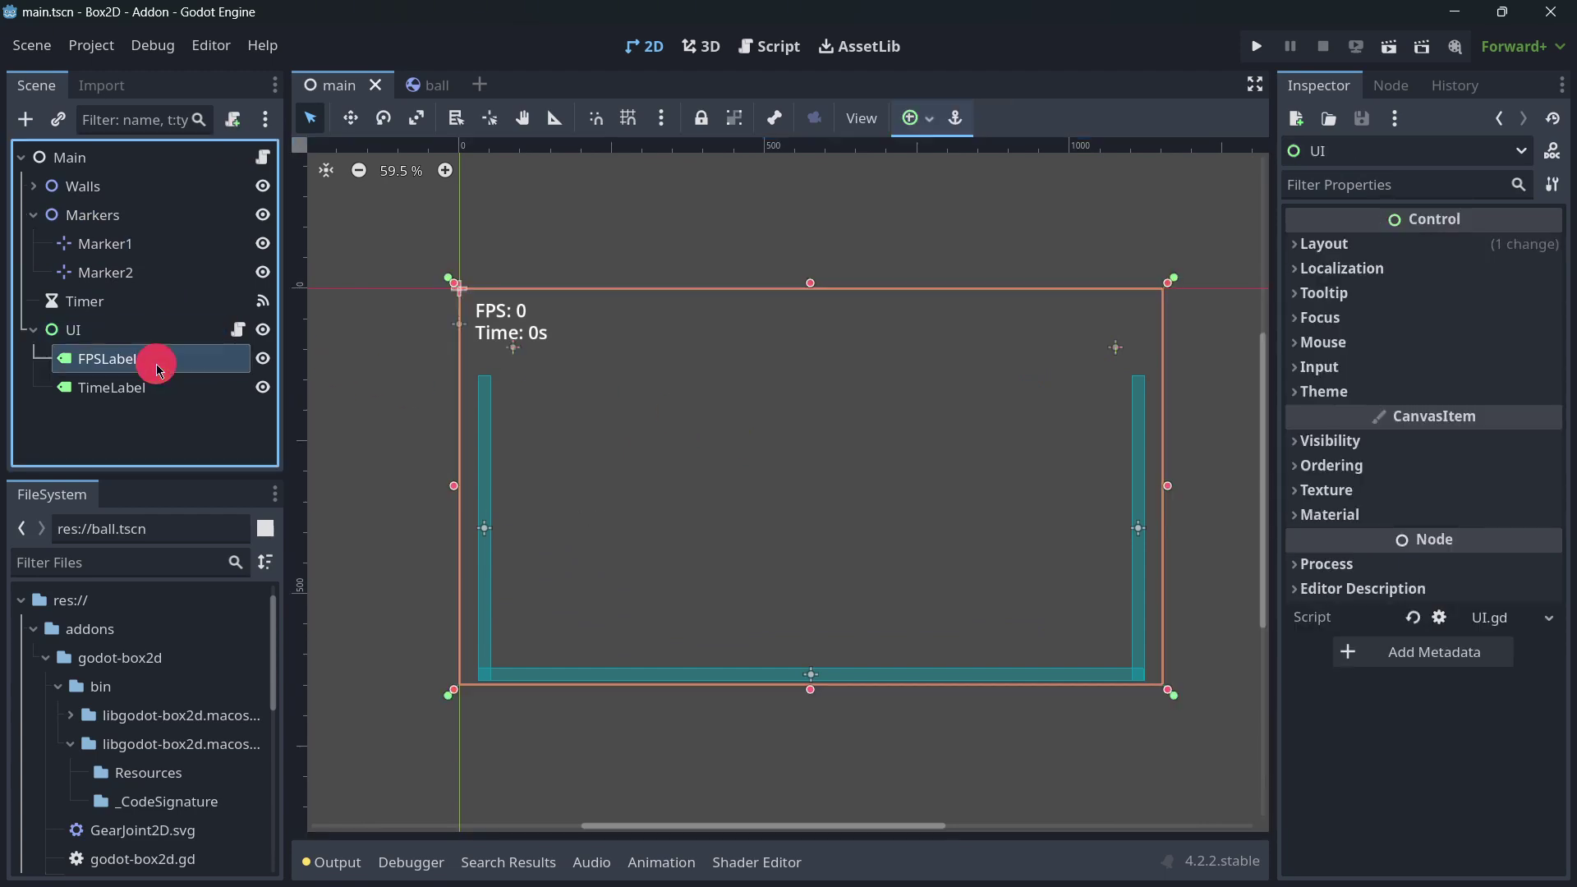
pyautogui.click(107, 390)
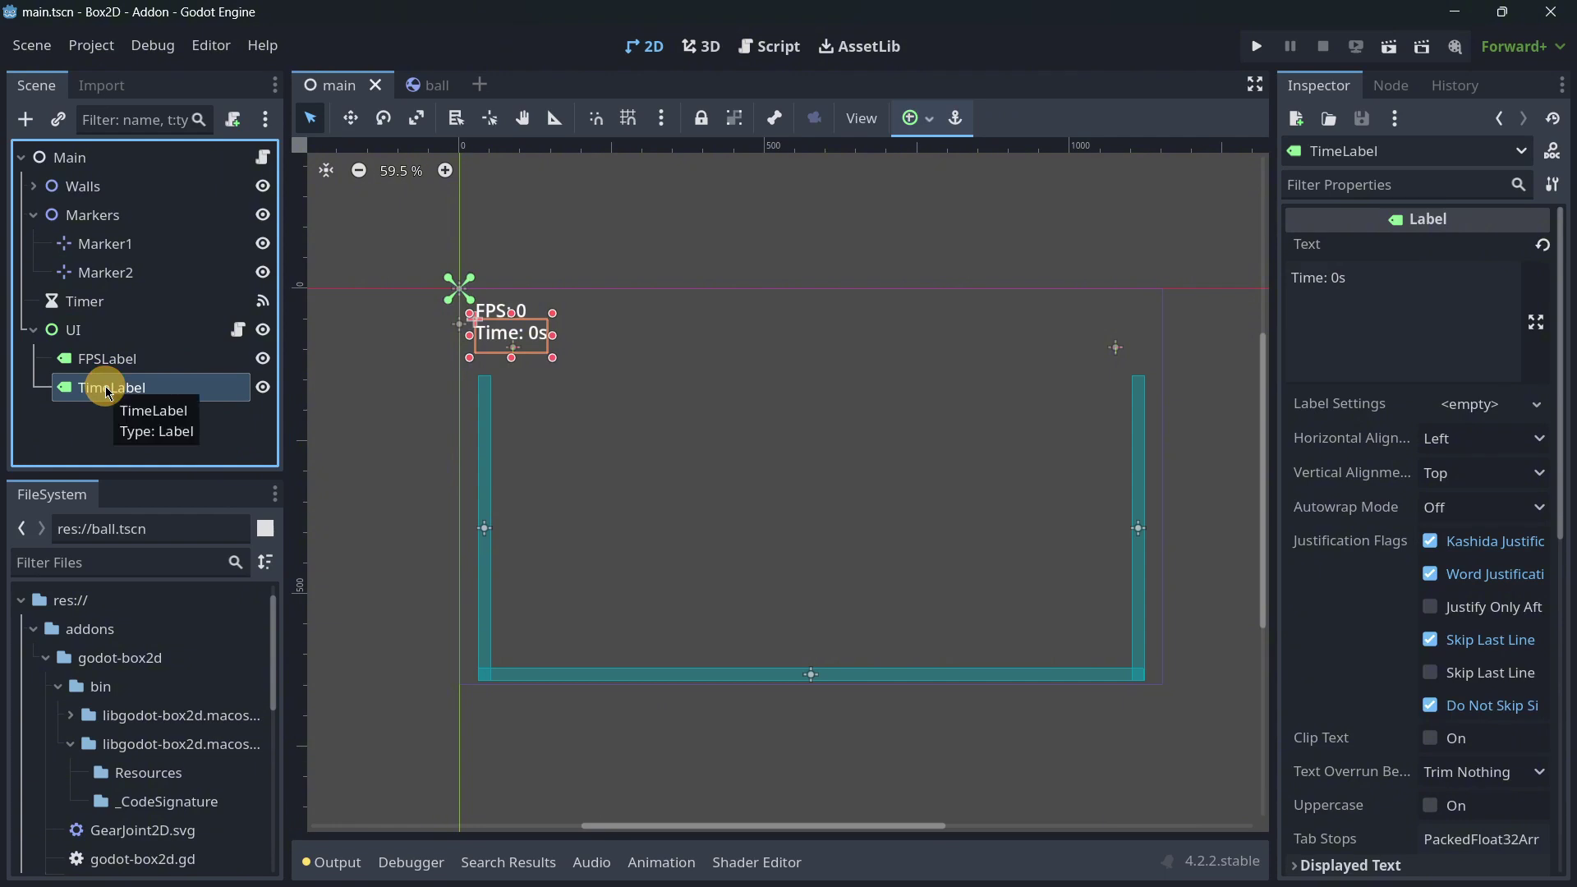
pyautogui.click(140, 422)
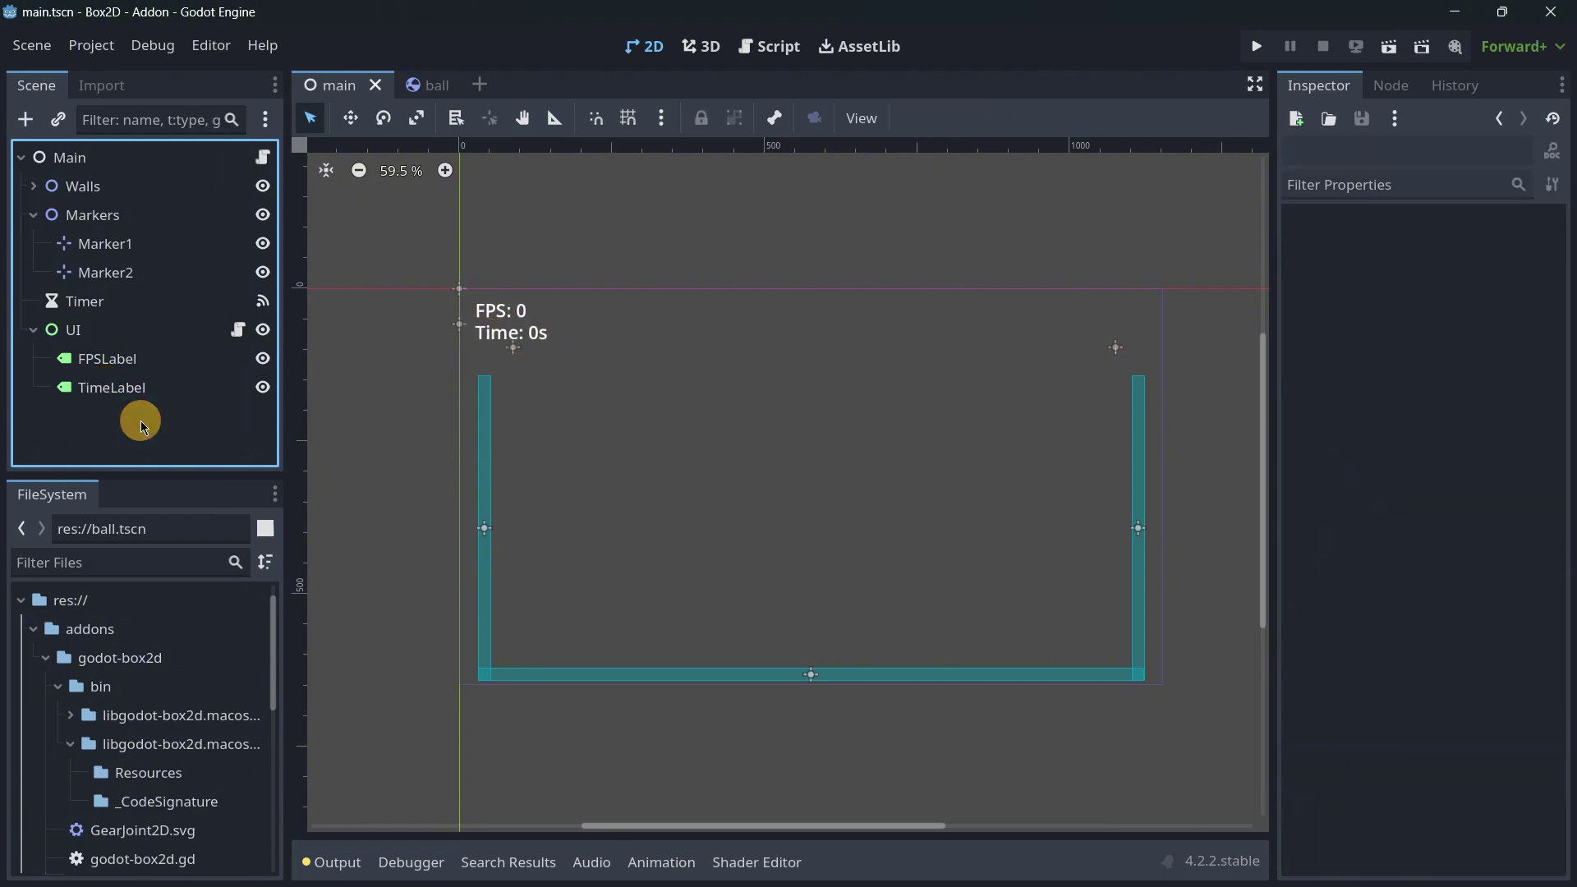
# Step: Open UI.gd to read its FPS and time display code, then return to the 2D canvas
pyautogui.click(238, 333)
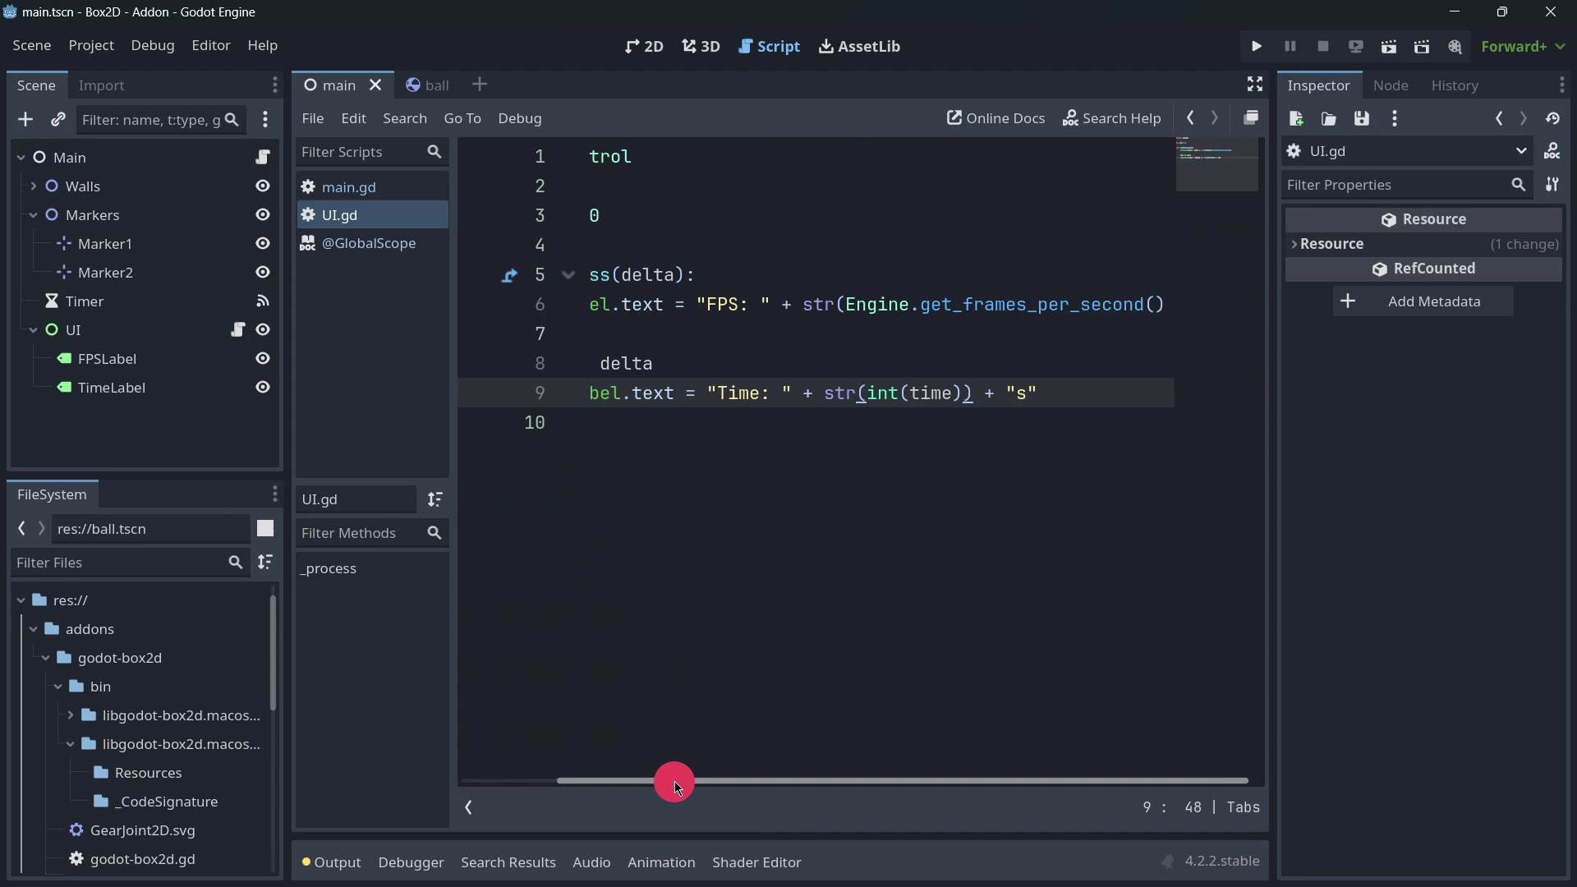
pyautogui.moveTo(673, 782); pyautogui.dragTo(567, 756)
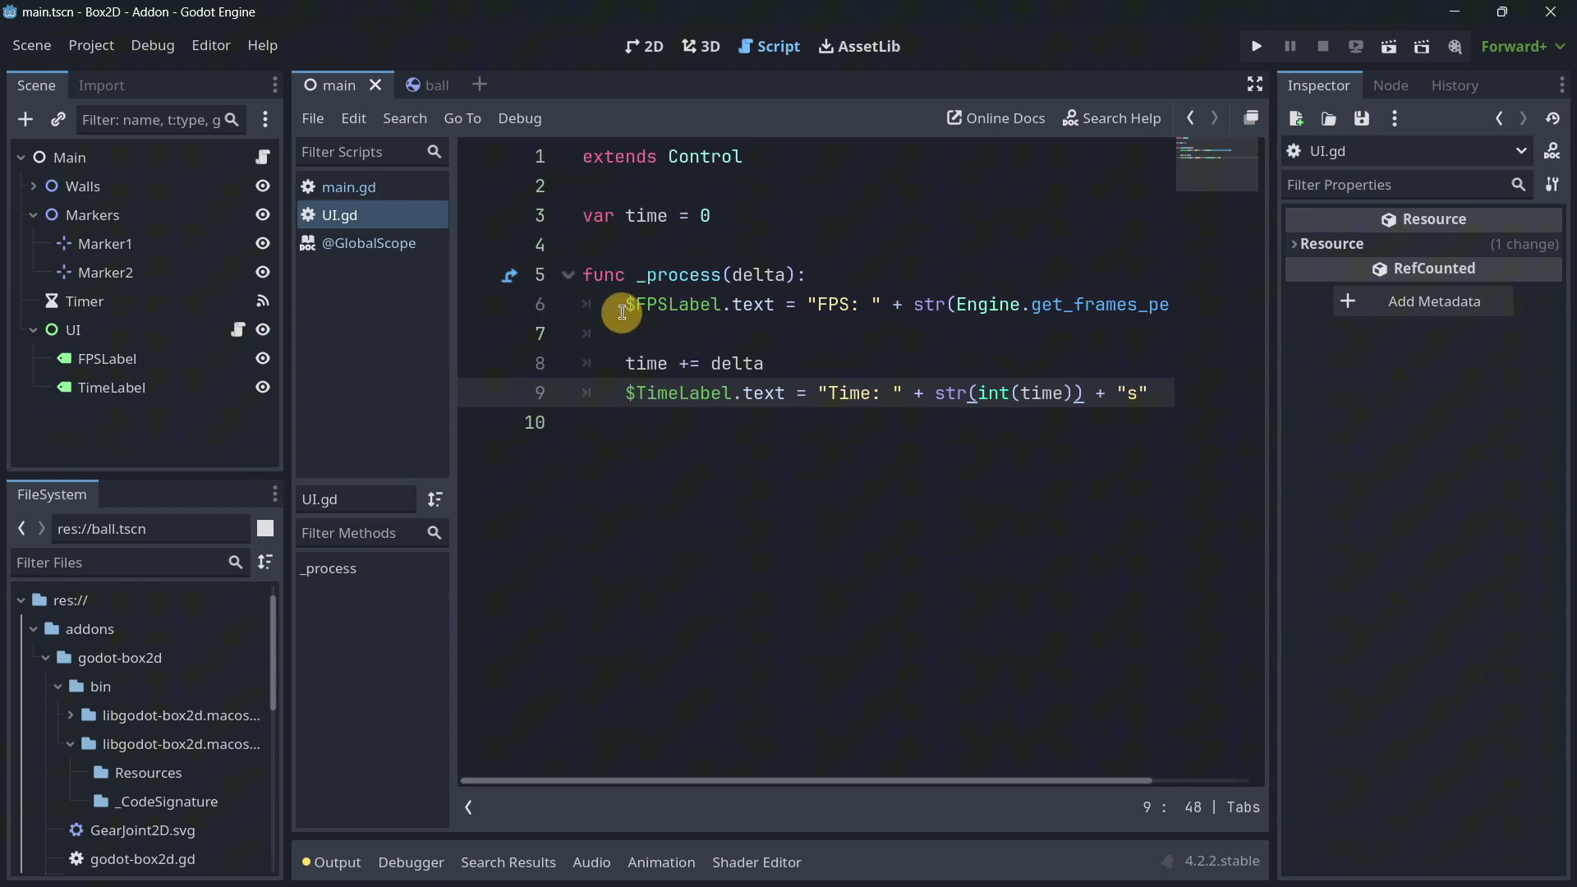
pyautogui.moveTo(622, 312); pyautogui.dragTo(1310, 303)
pyautogui.moveTo(661, 783); pyautogui.dragTo(563, 783)
pyautogui.moveTo(626, 362); pyautogui.dragTo(1249, 387)
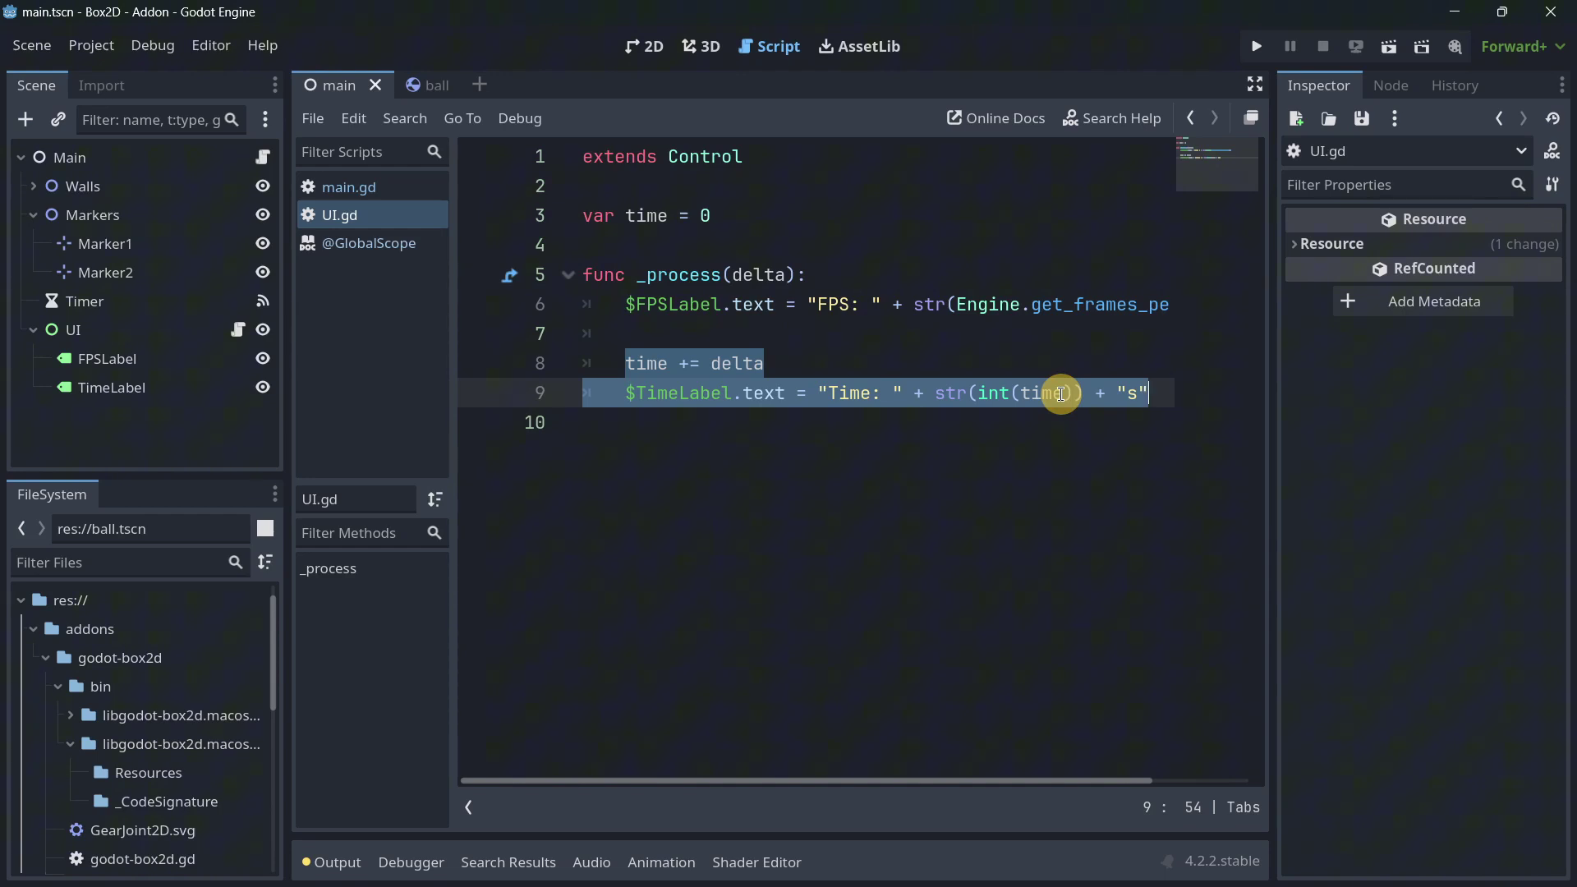
pyautogui.click(644, 47)
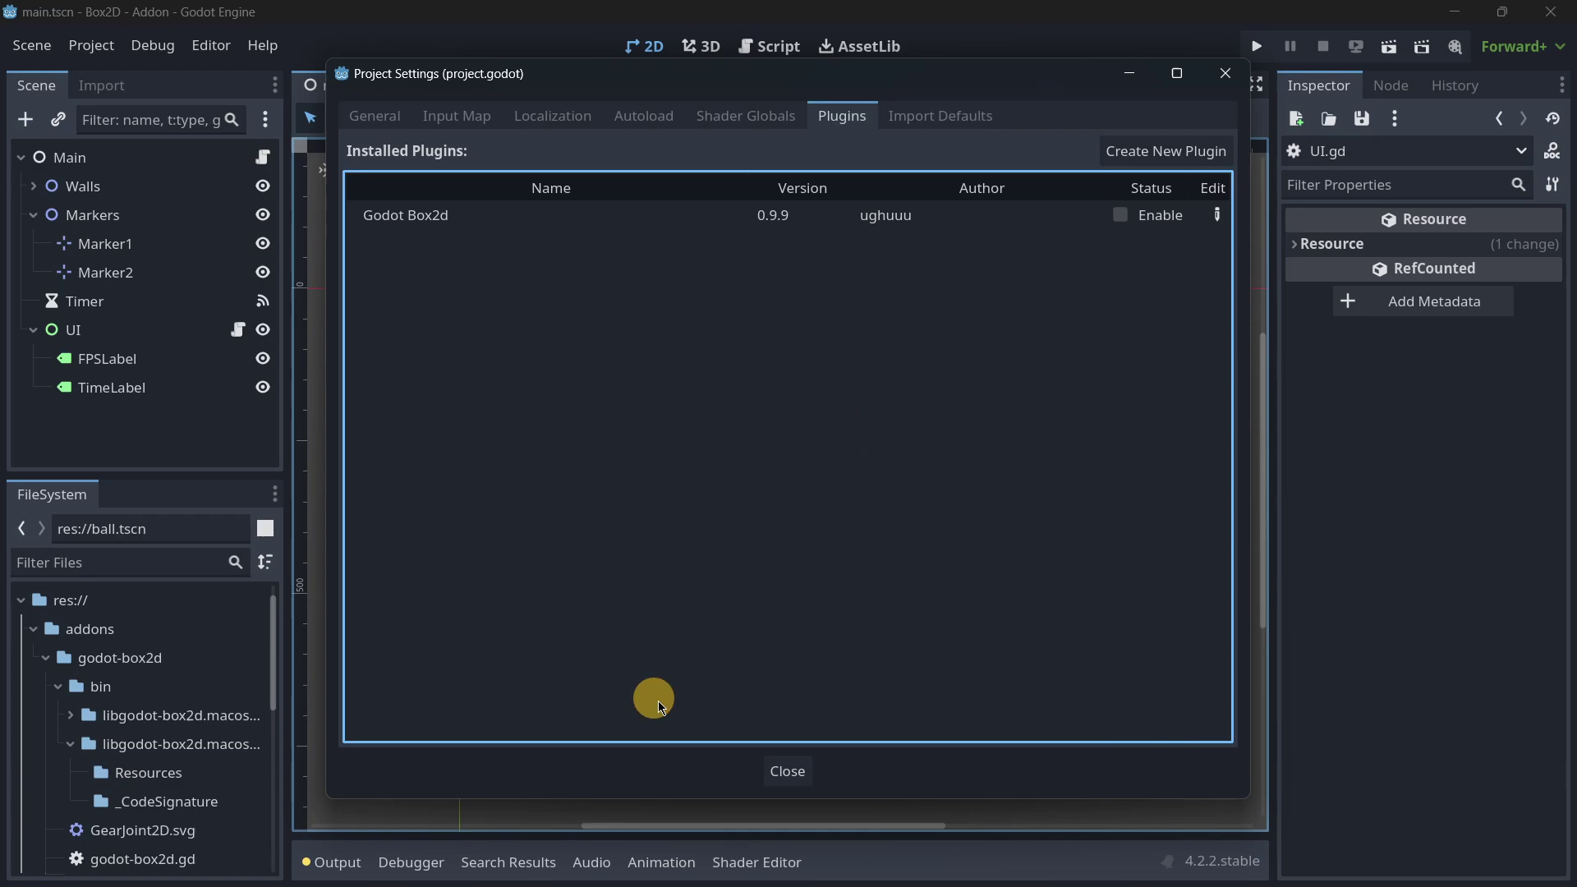
# Step: With Box2D left off, run the scene with F6 and stop it once FPS drops to about 6
pyautogui.click(784, 769)
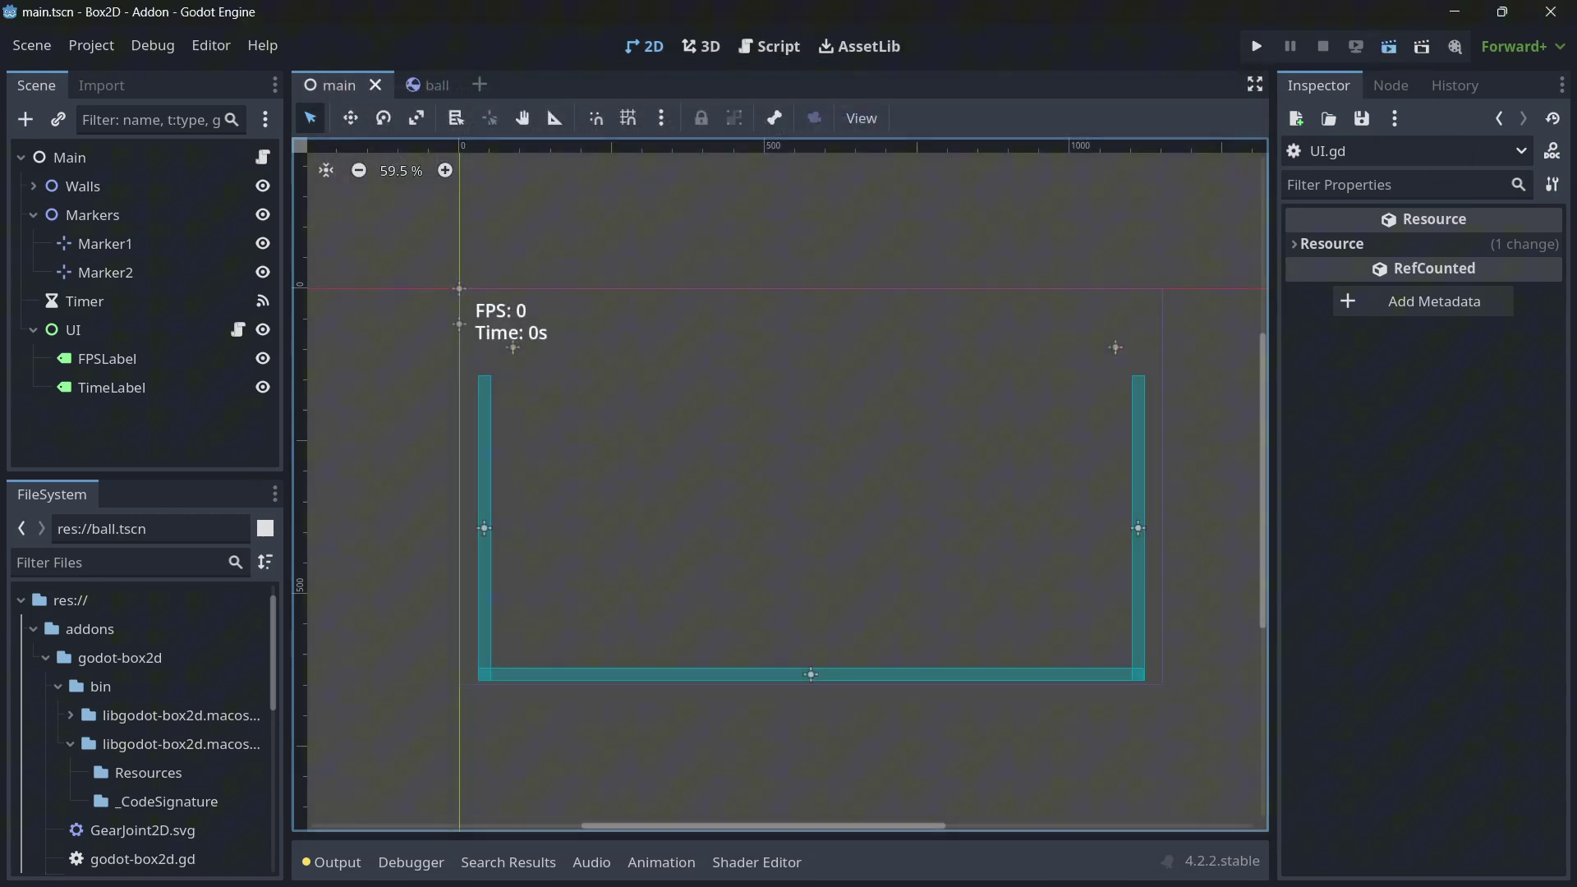
pyautogui.press('F6')
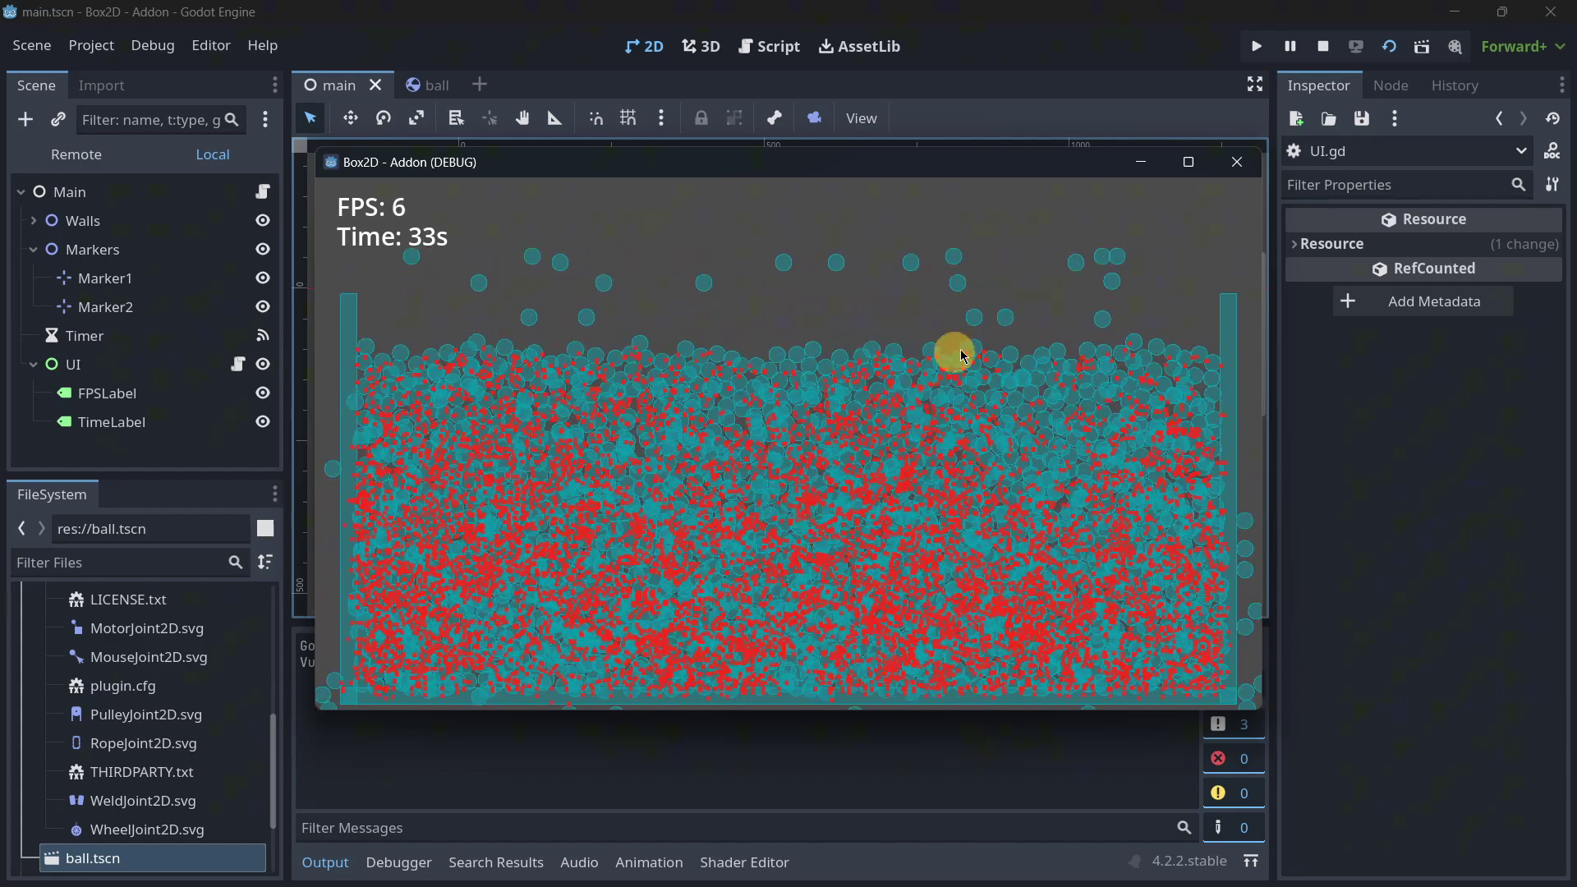
pyautogui.click(1238, 163)
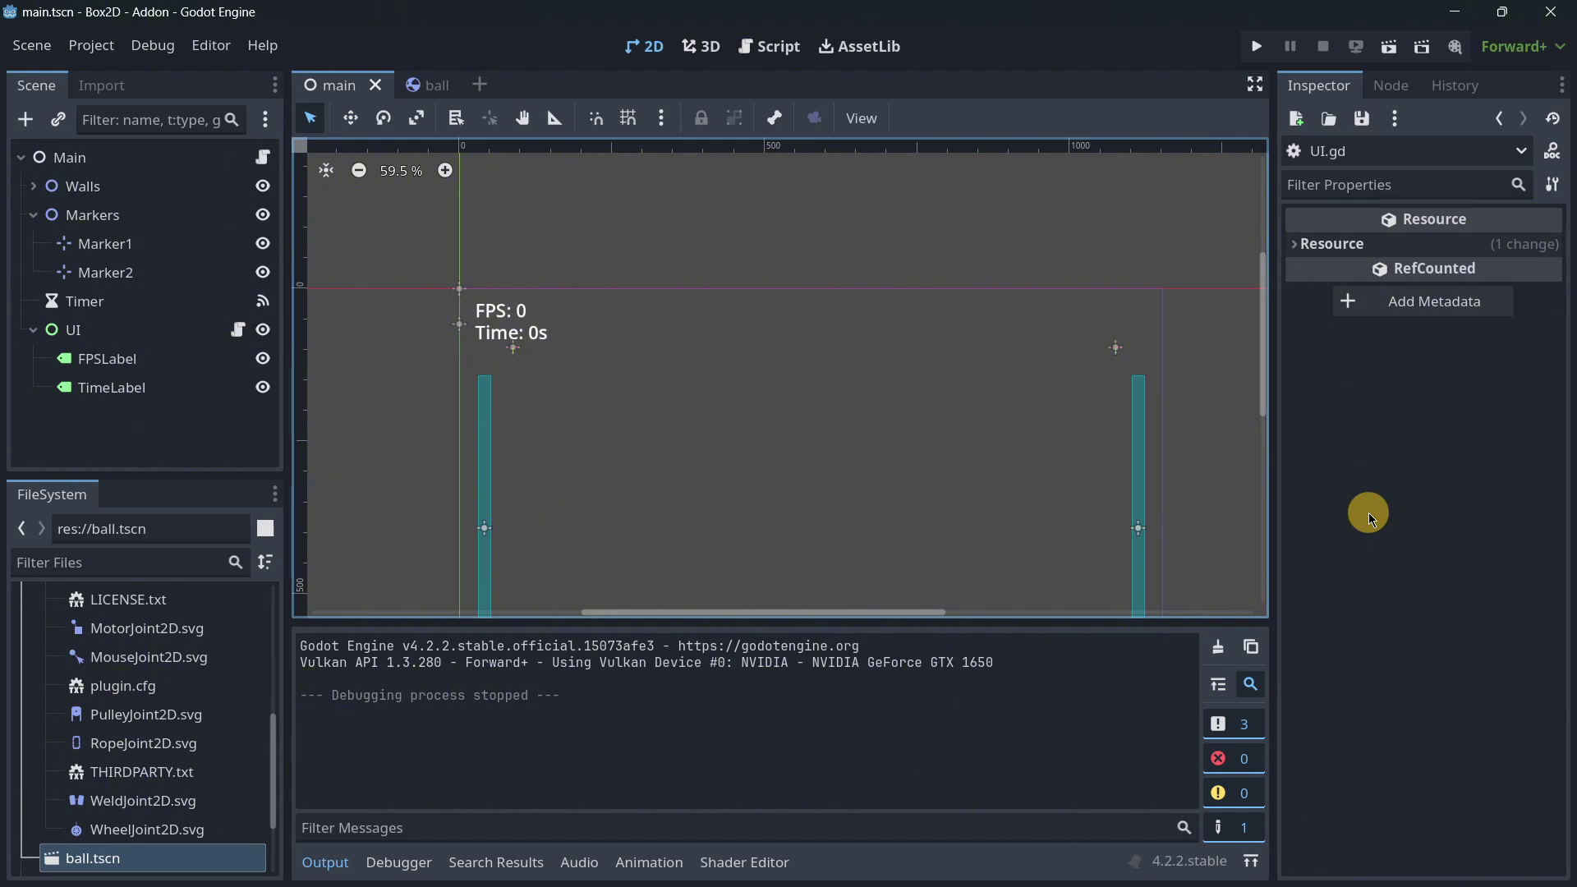
# Step: Enable the Godot Box2d plugin, rerun the stress test, and stop it at about 5 FPS
pyautogui.click(105, 56)
pyautogui.click(123, 71)
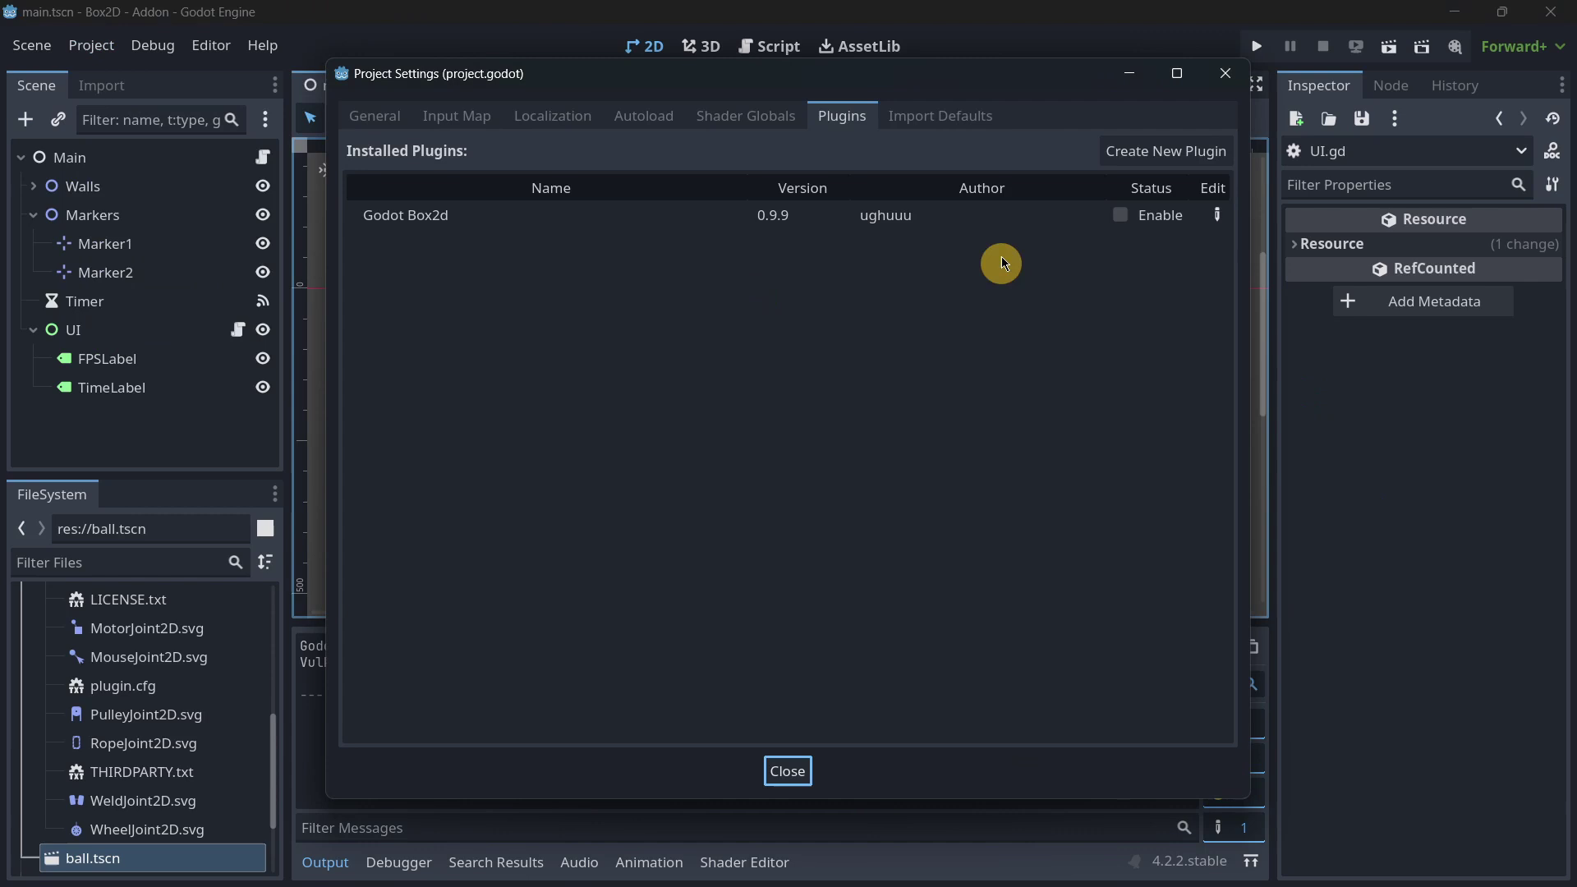
pyautogui.click(1118, 218)
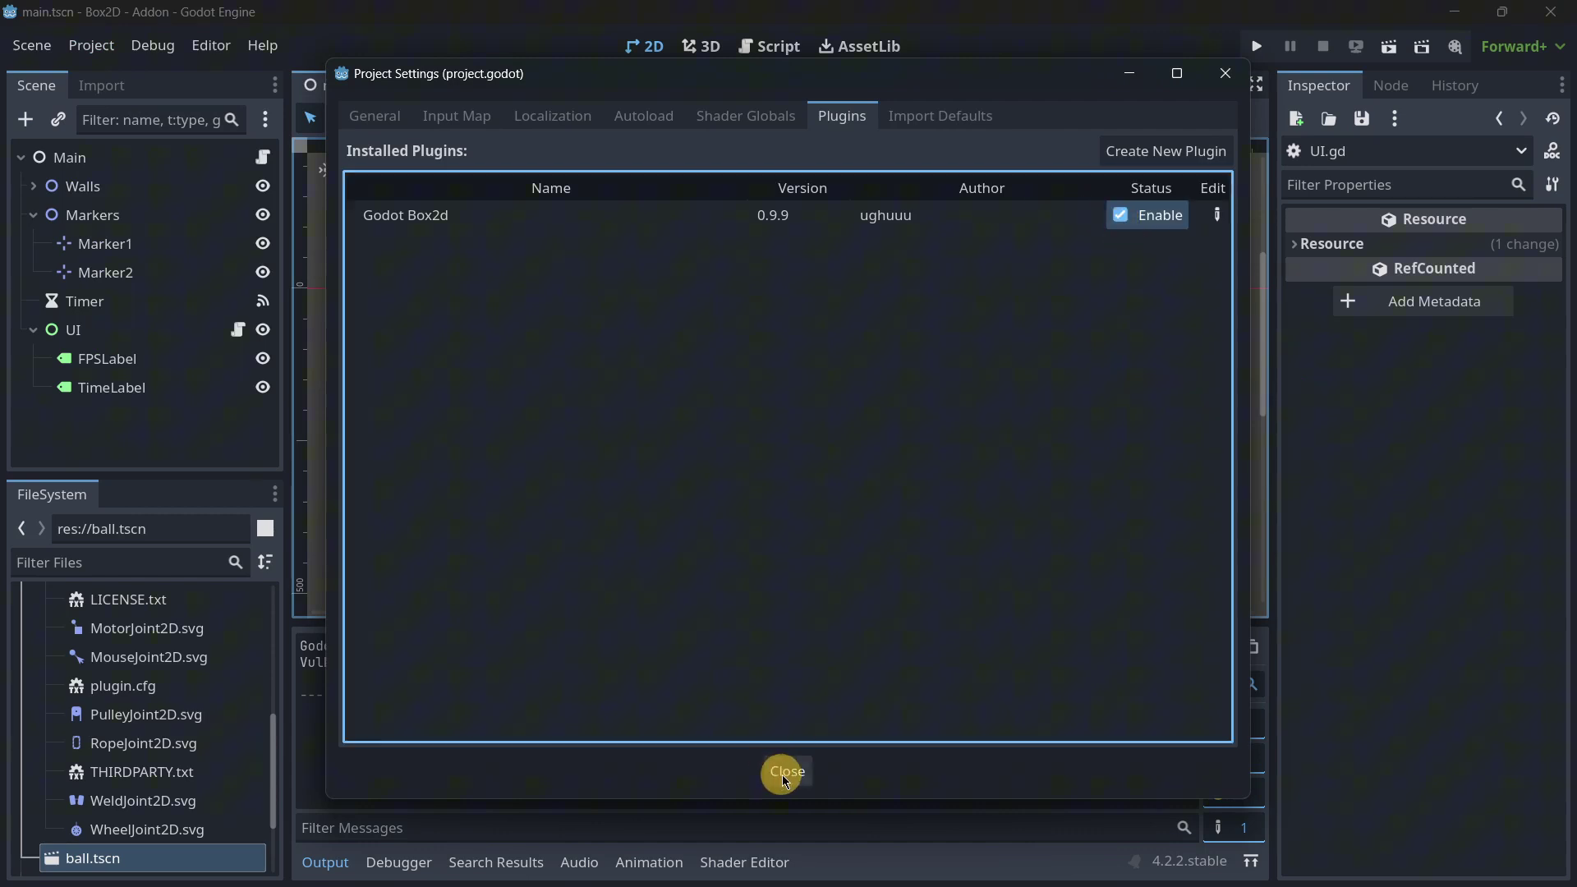
pyautogui.click(784, 772)
pyautogui.click(1257, 46)
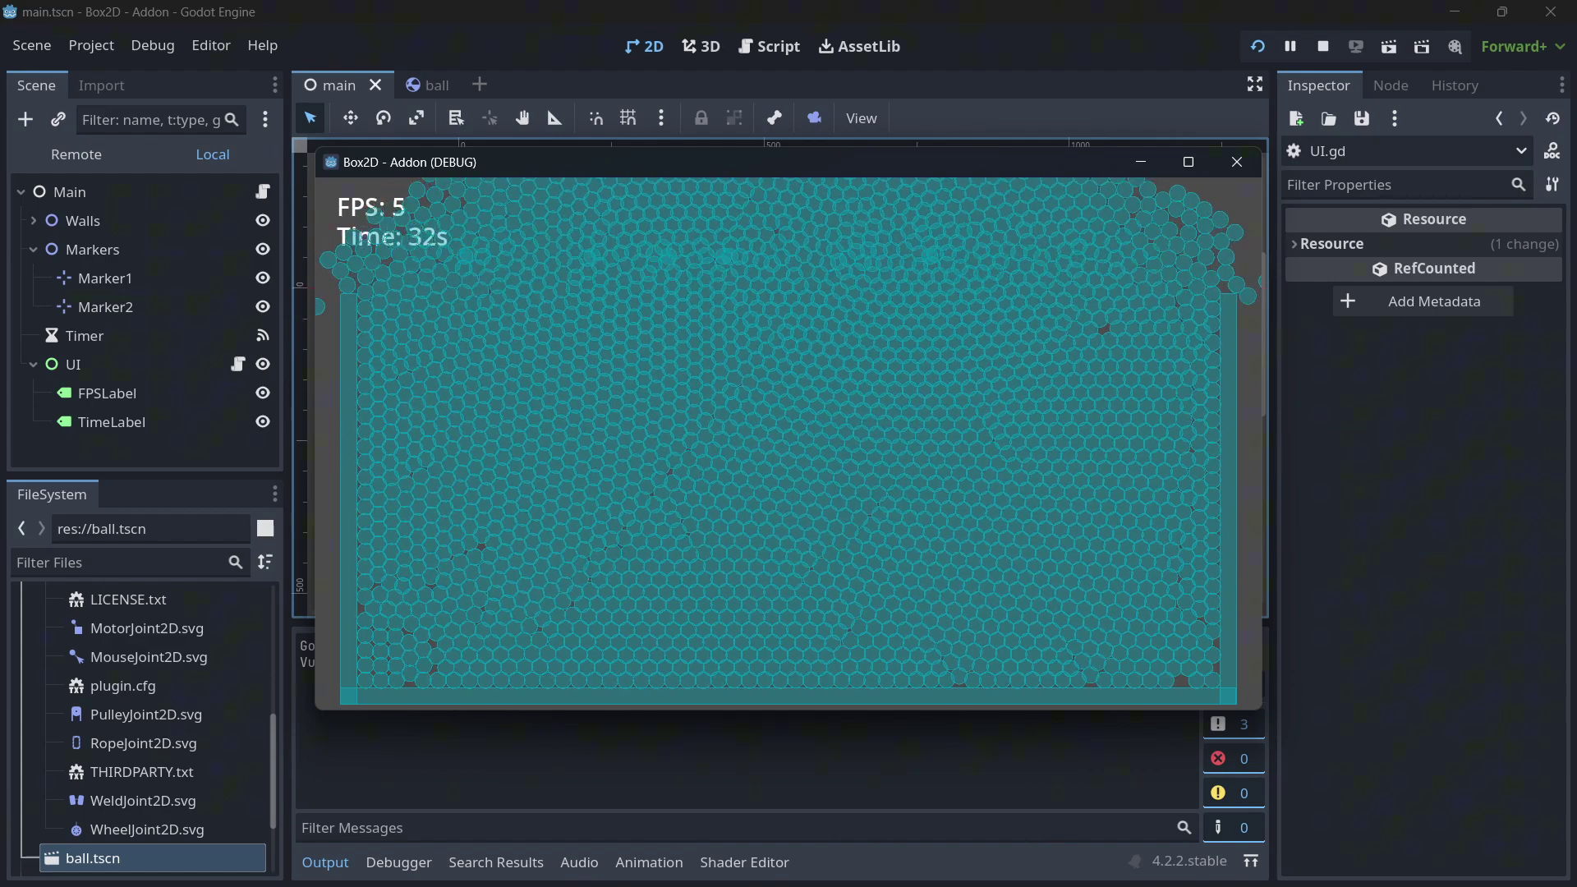
pyautogui.click(1247, 165)
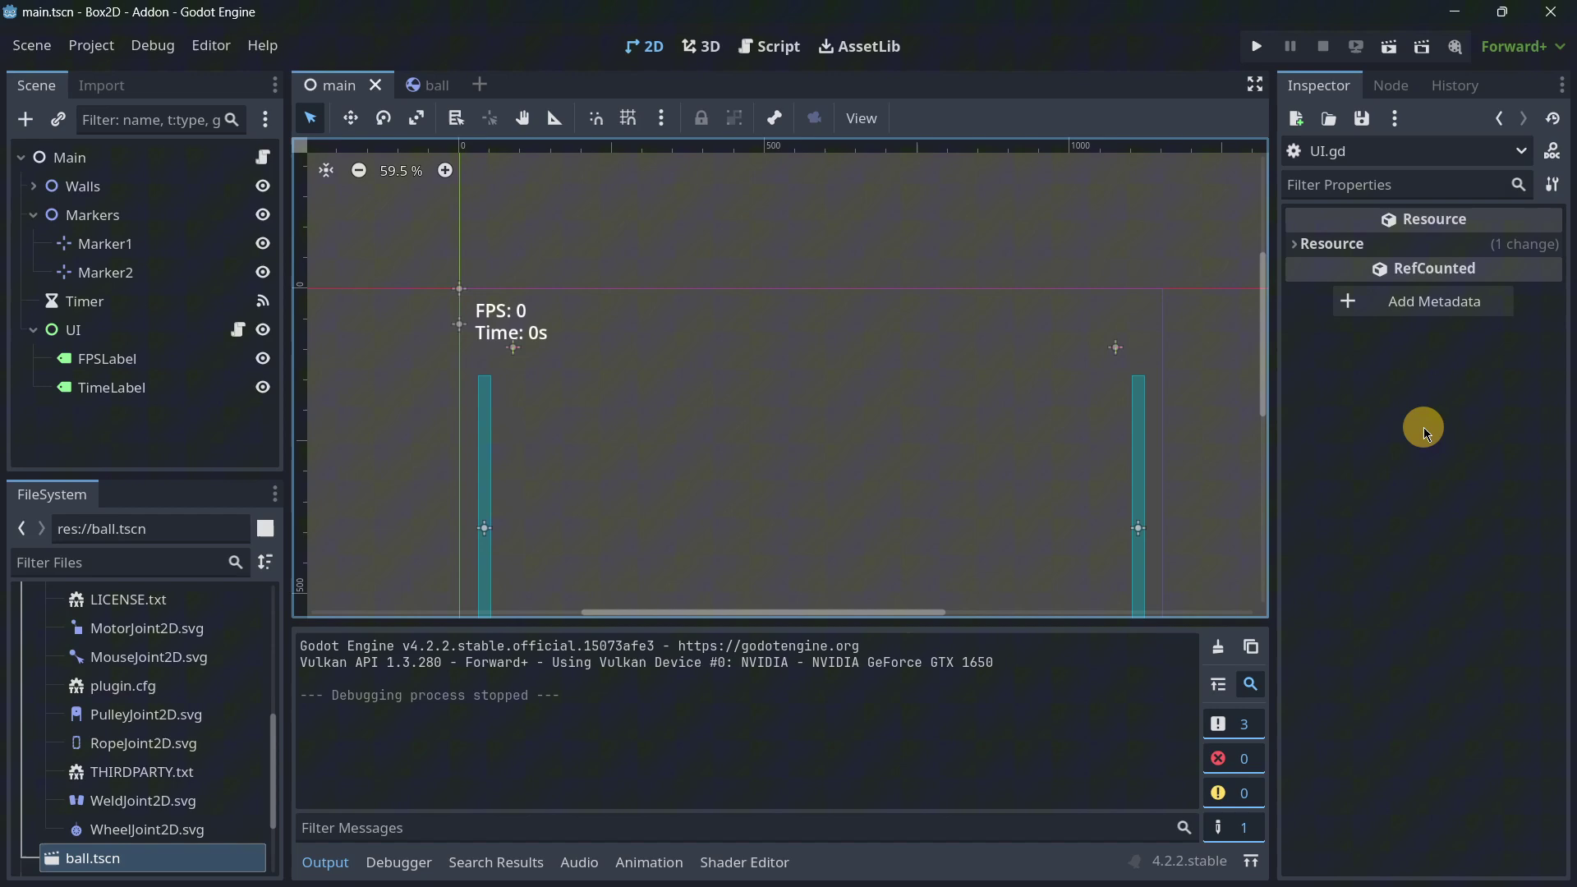
pyautogui.click(1255, 49)
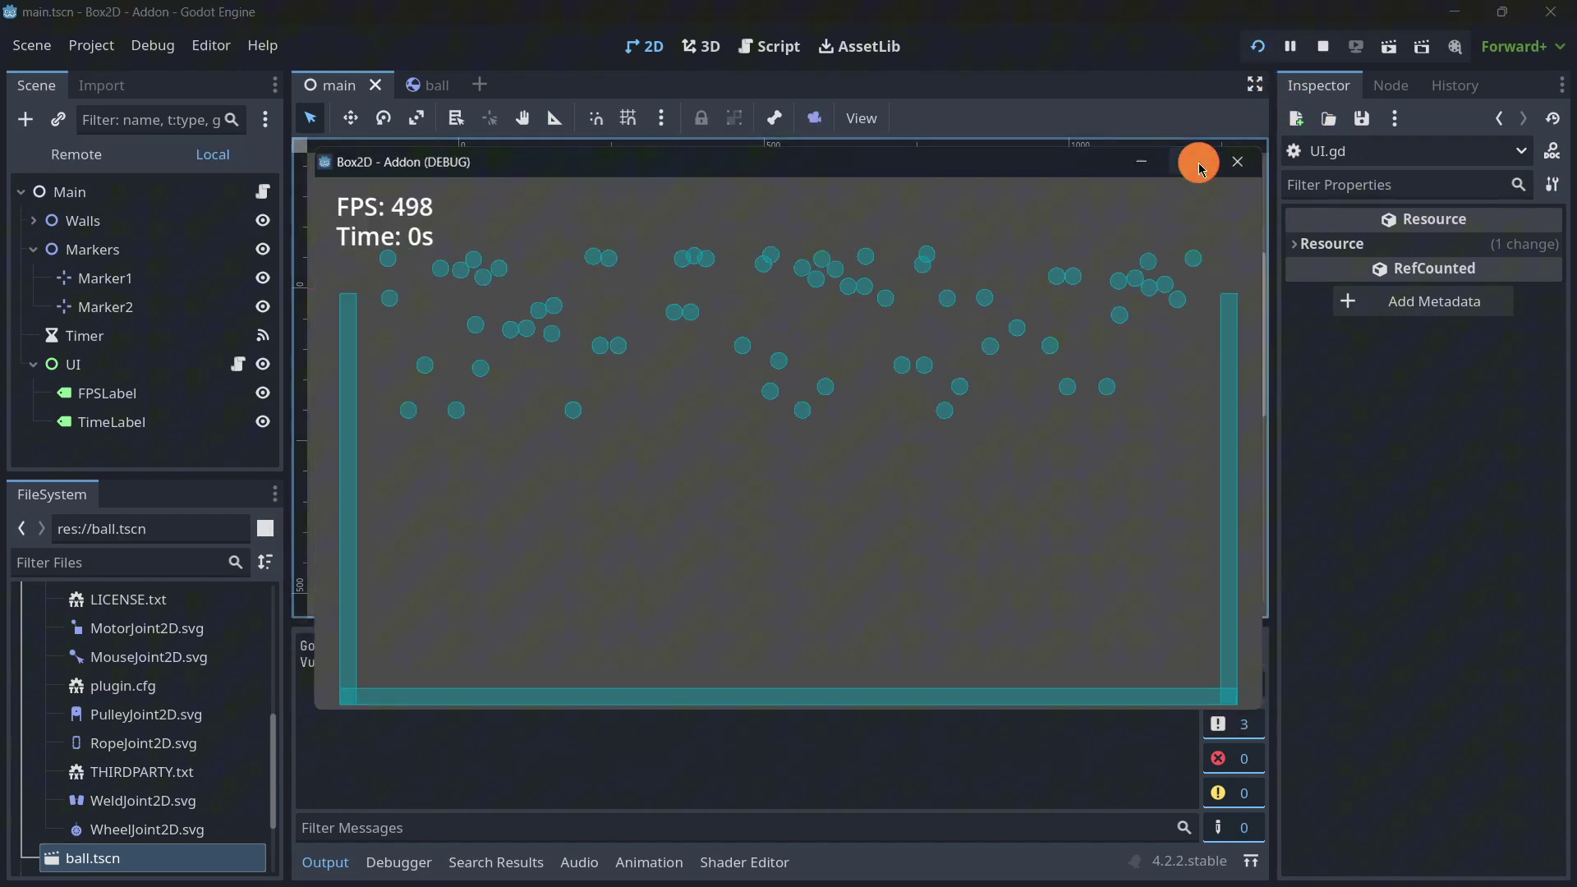
pyautogui.click(1200, 164)
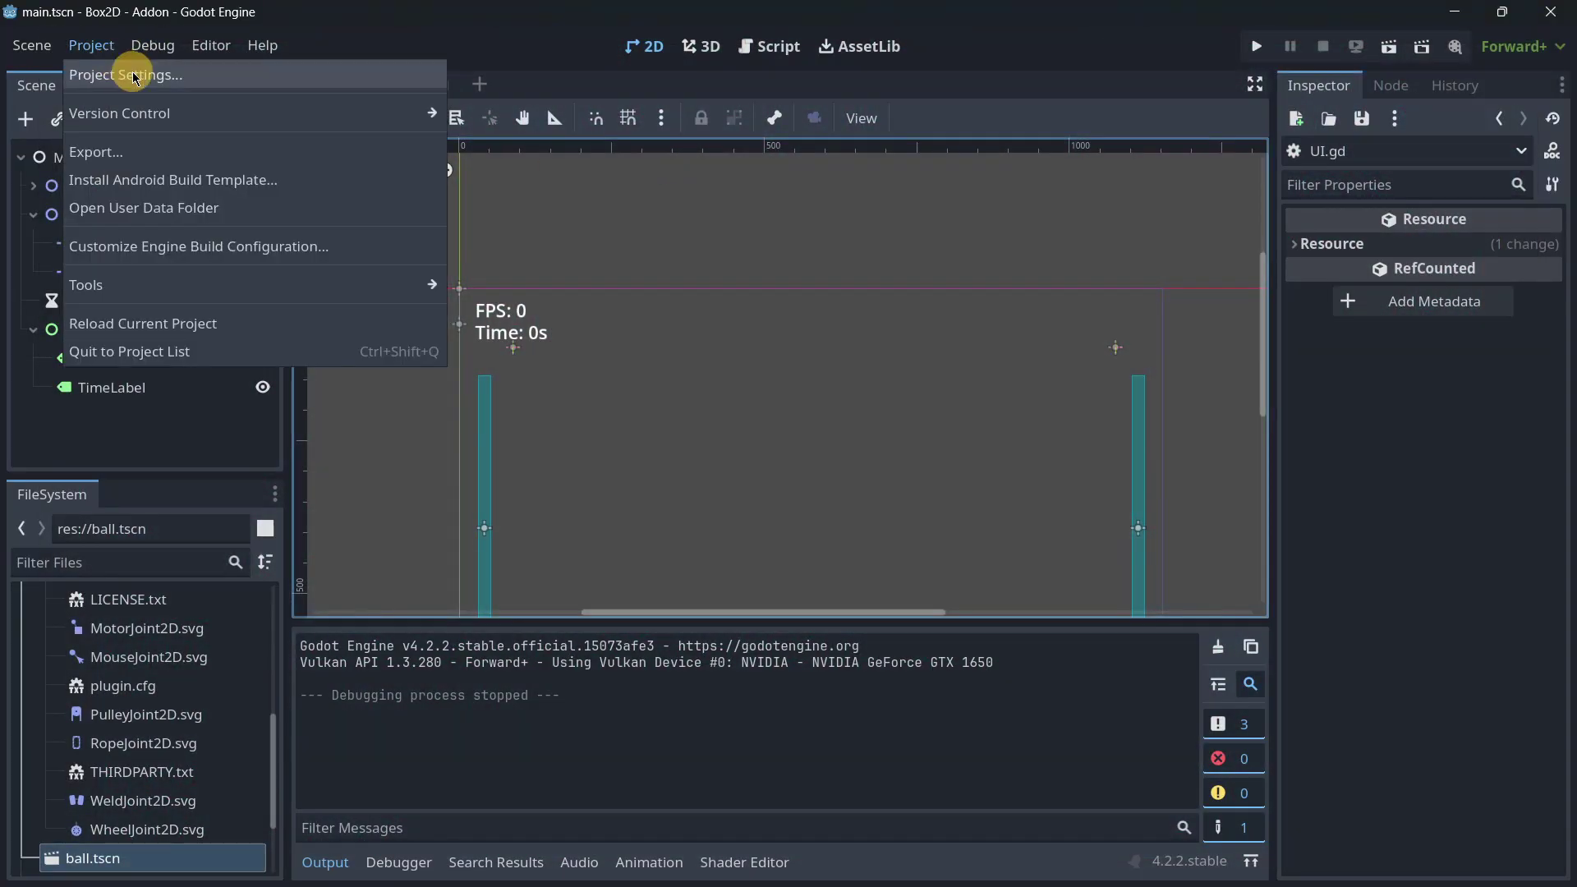
# Step: Disable the Godot Box2d plugin and rerun the ball stress test in a maximized game window
pyautogui.click(123, 67)
pyautogui.click(1119, 215)
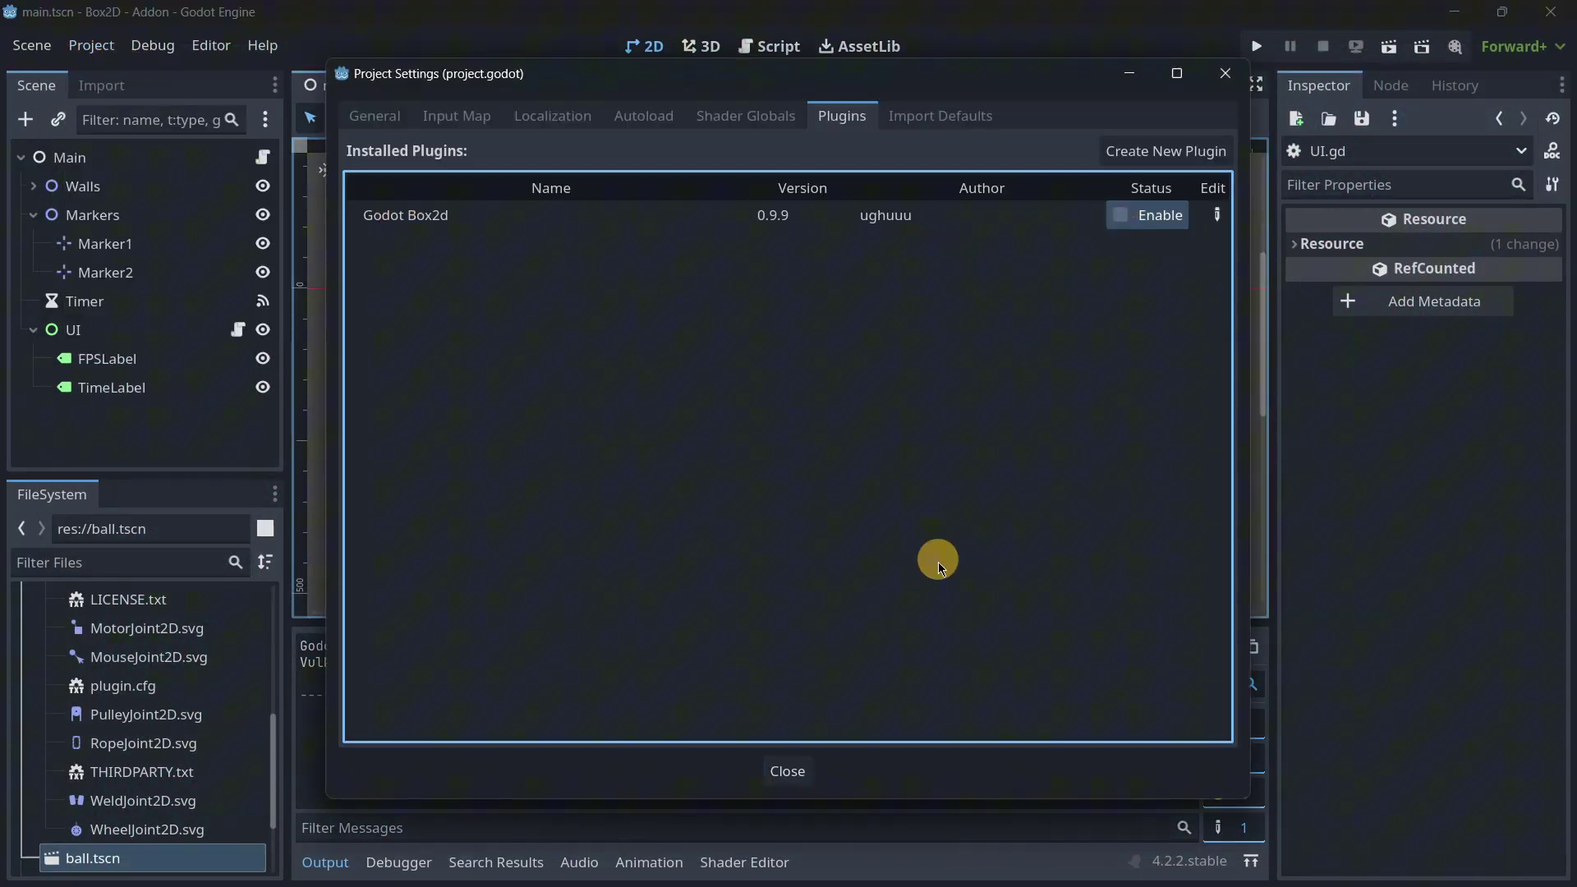
pyautogui.click(820, 759)
pyautogui.click(1257, 46)
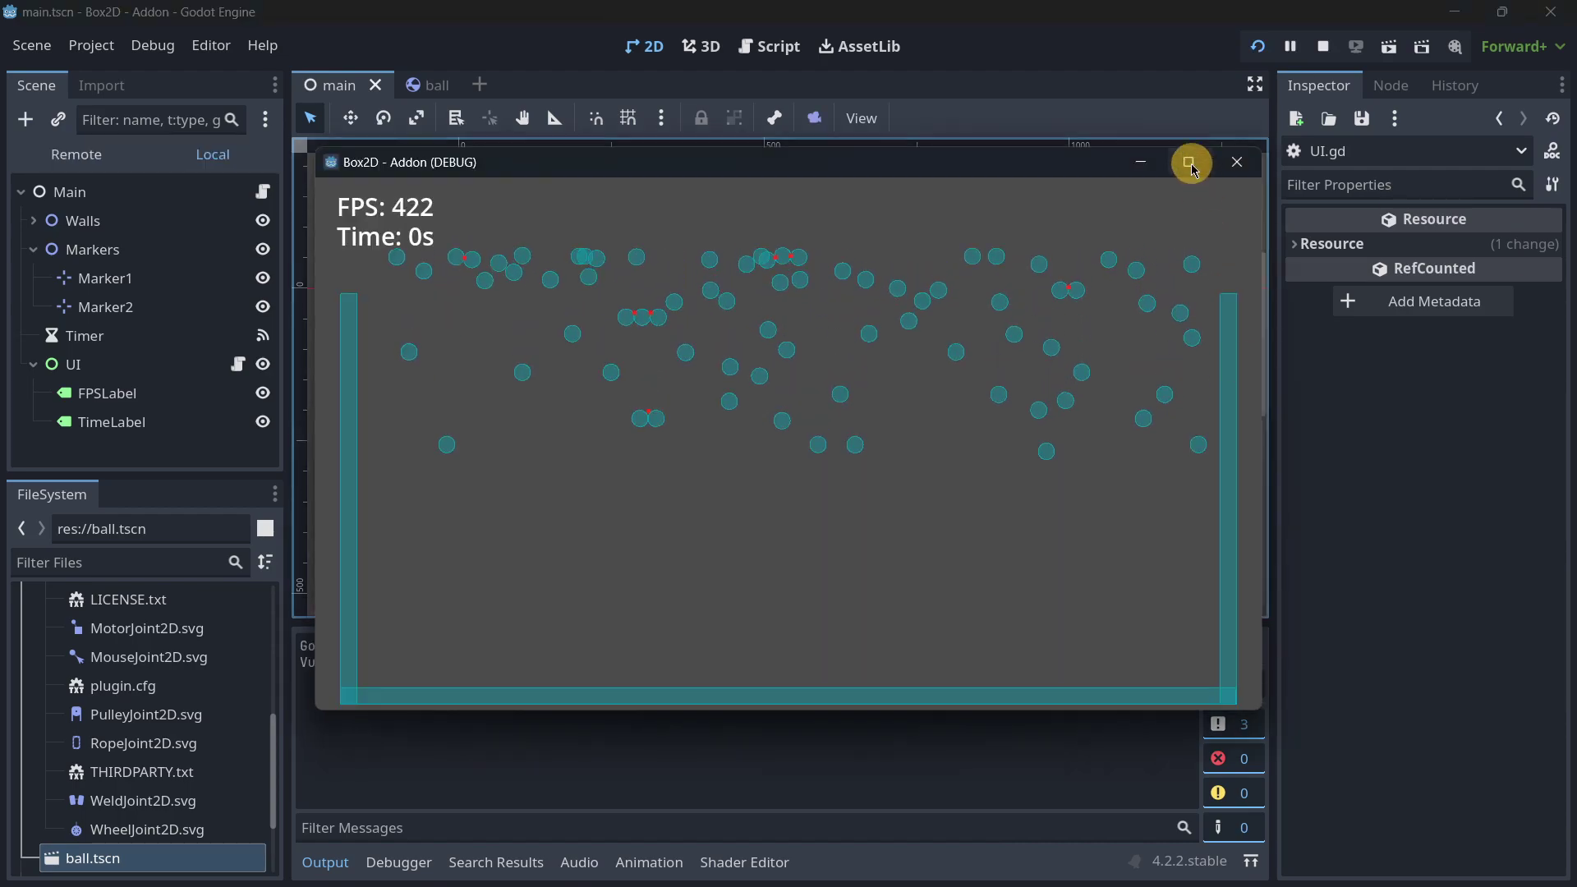
pyautogui.click(1188, 163)
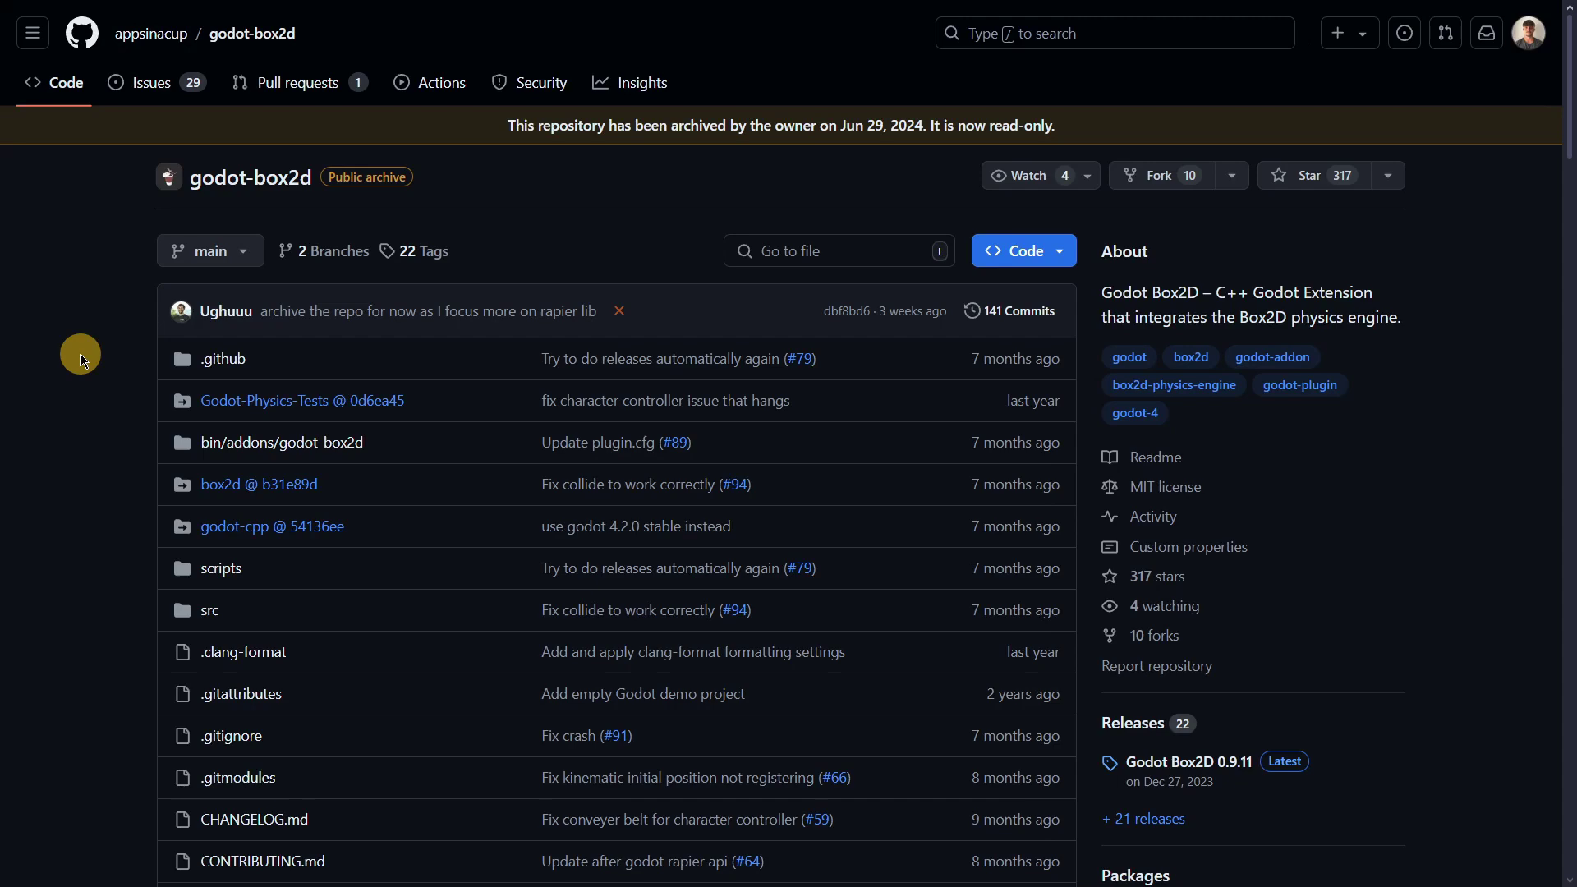
# Step: Read the README's 'Godot Box2D - UNMAINTAINED' title and its note recommending godot rapier instead
pyautogui.scroll(-13, 76, 313)
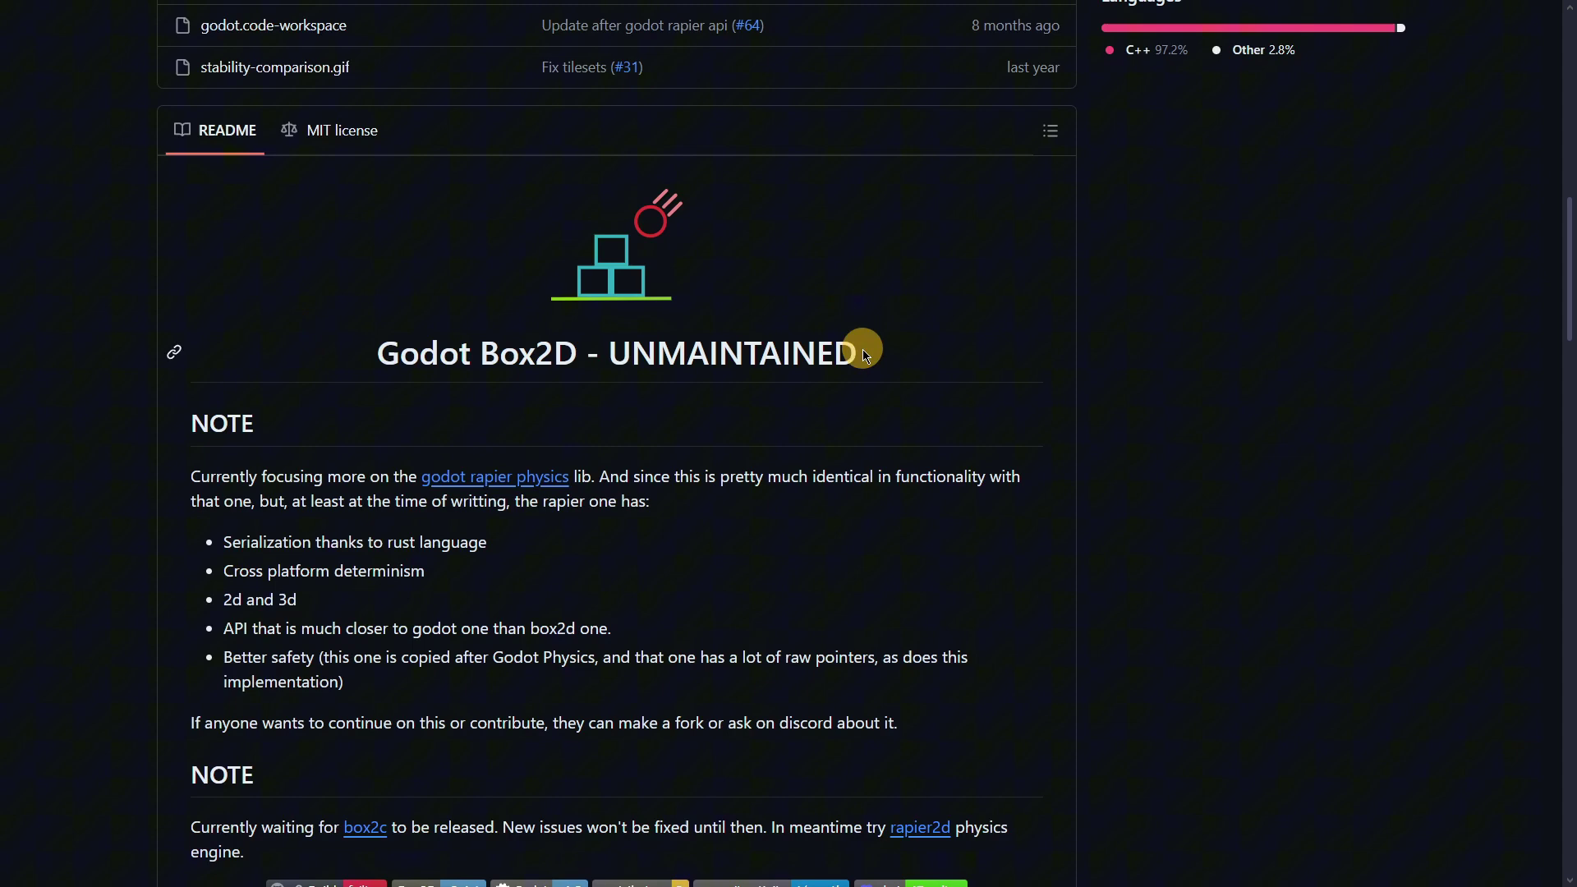
pyautogui.moveTo(867, 356); pyautogui.dragTo(605, 356)
pyautogui.click(644, 359)
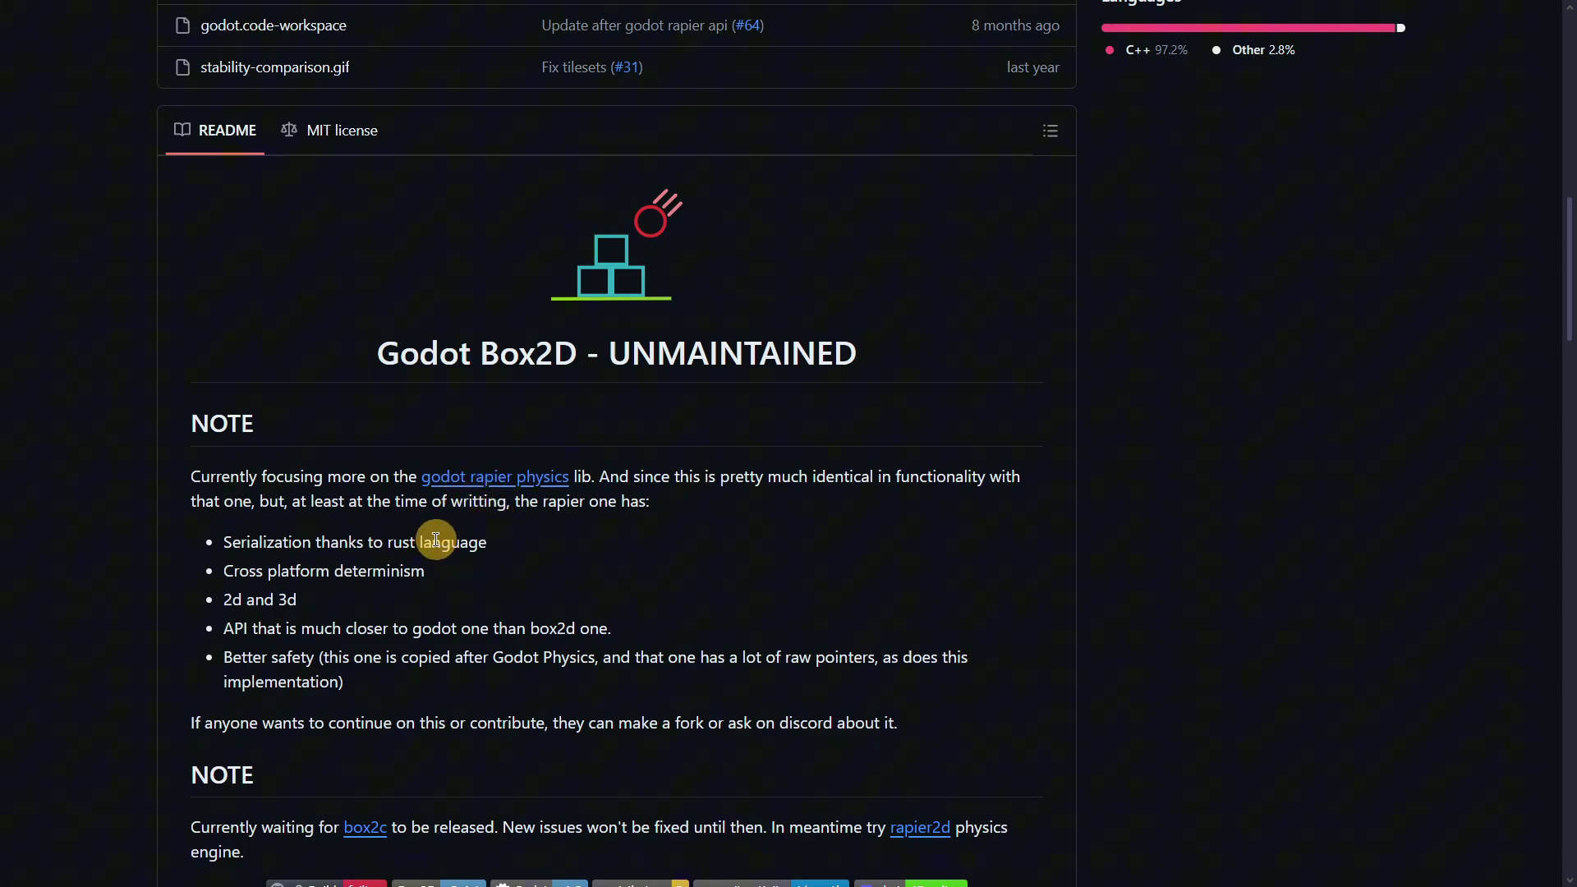
pyautogui.scroll(-5, 222, 415)
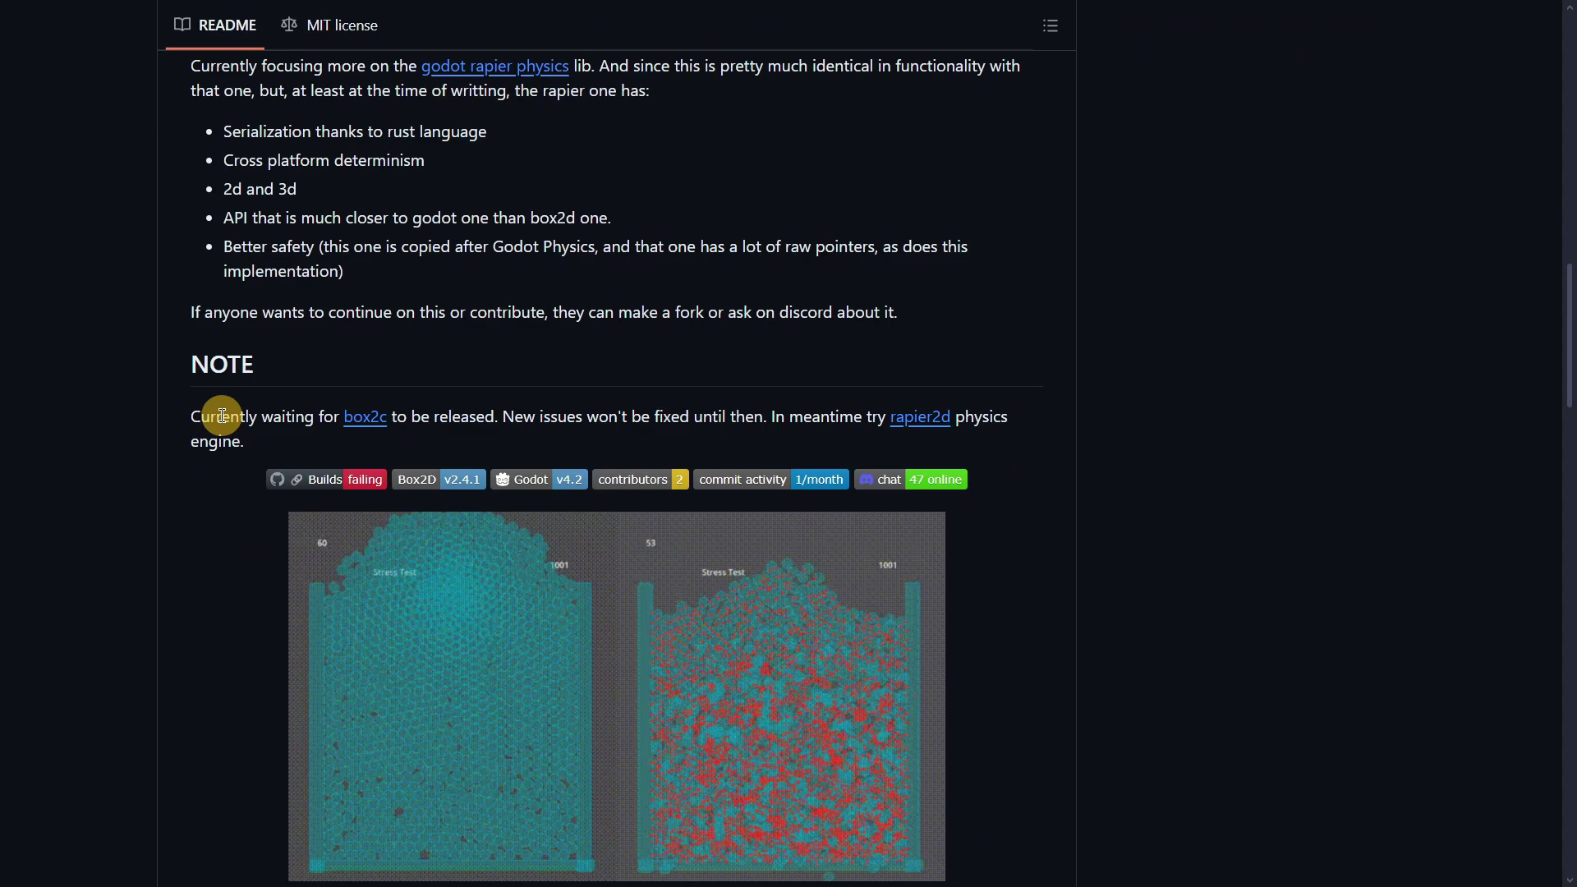
pyautogui.scroll(4, 222, 415)
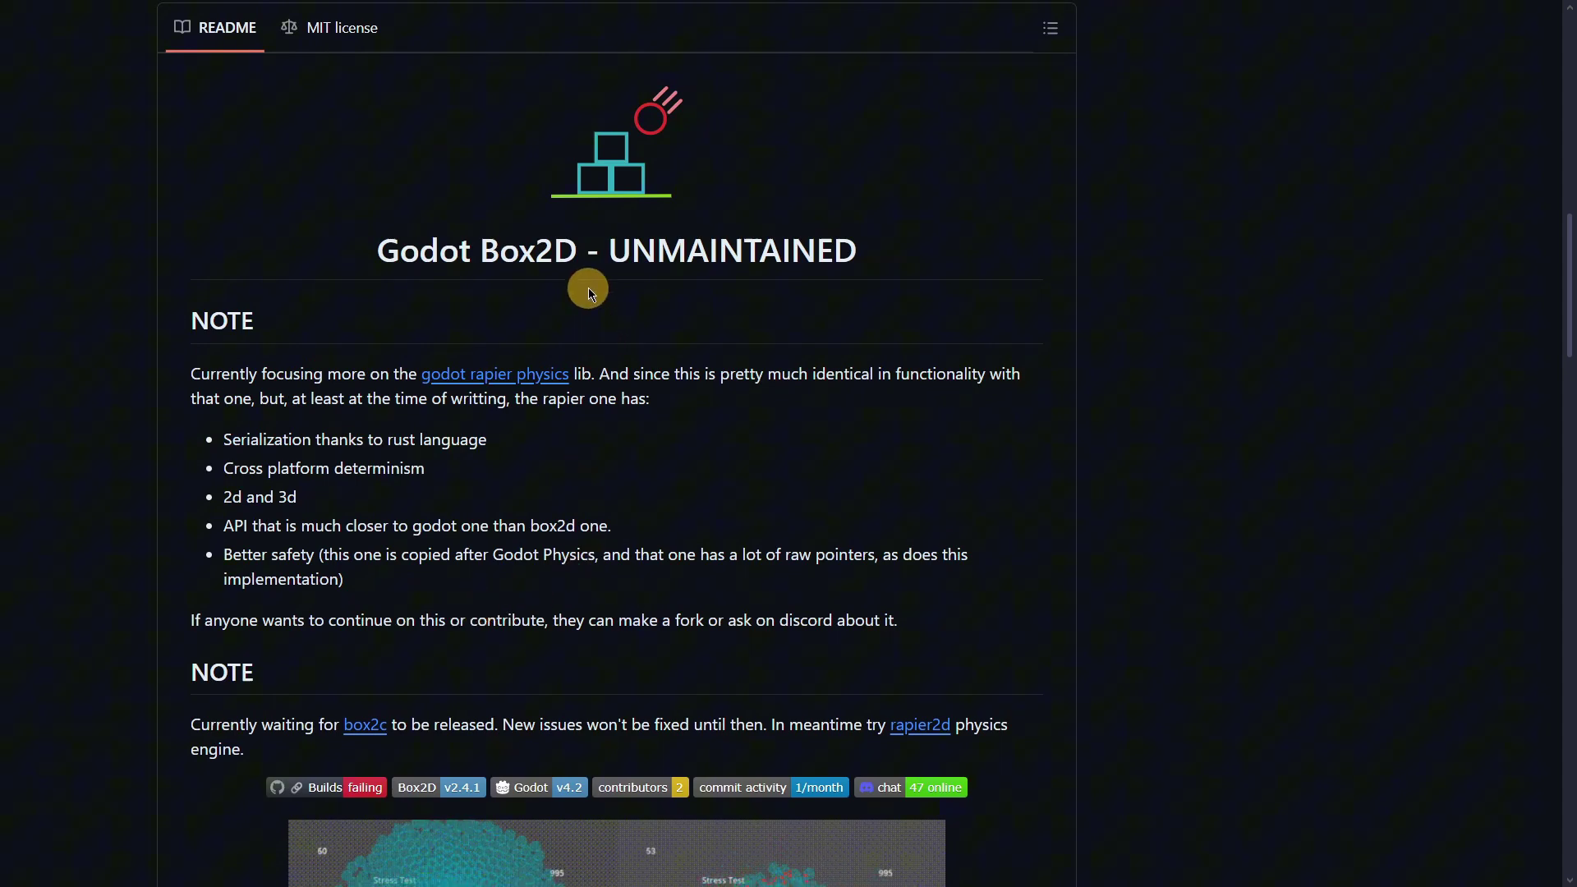
# Step: Scroll through the README's Limitations, Supported Platforms, Installation and Features sections, noting missing thread-safety
pyautogui.scroll(-3, 838, 538)
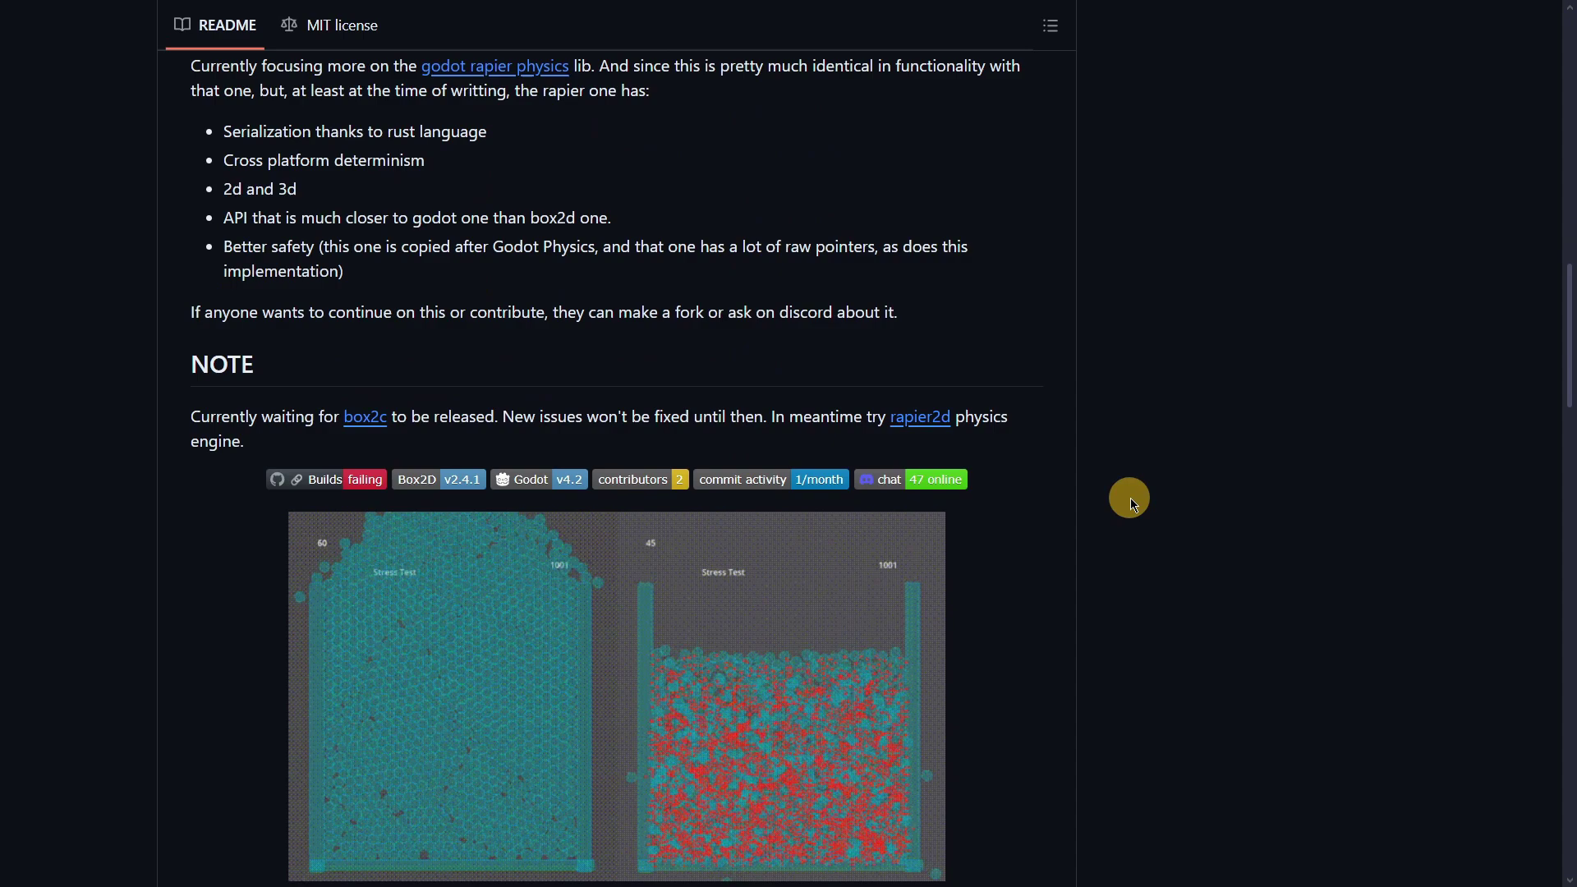
pyautogui.scroll(-3, 1130, 498)
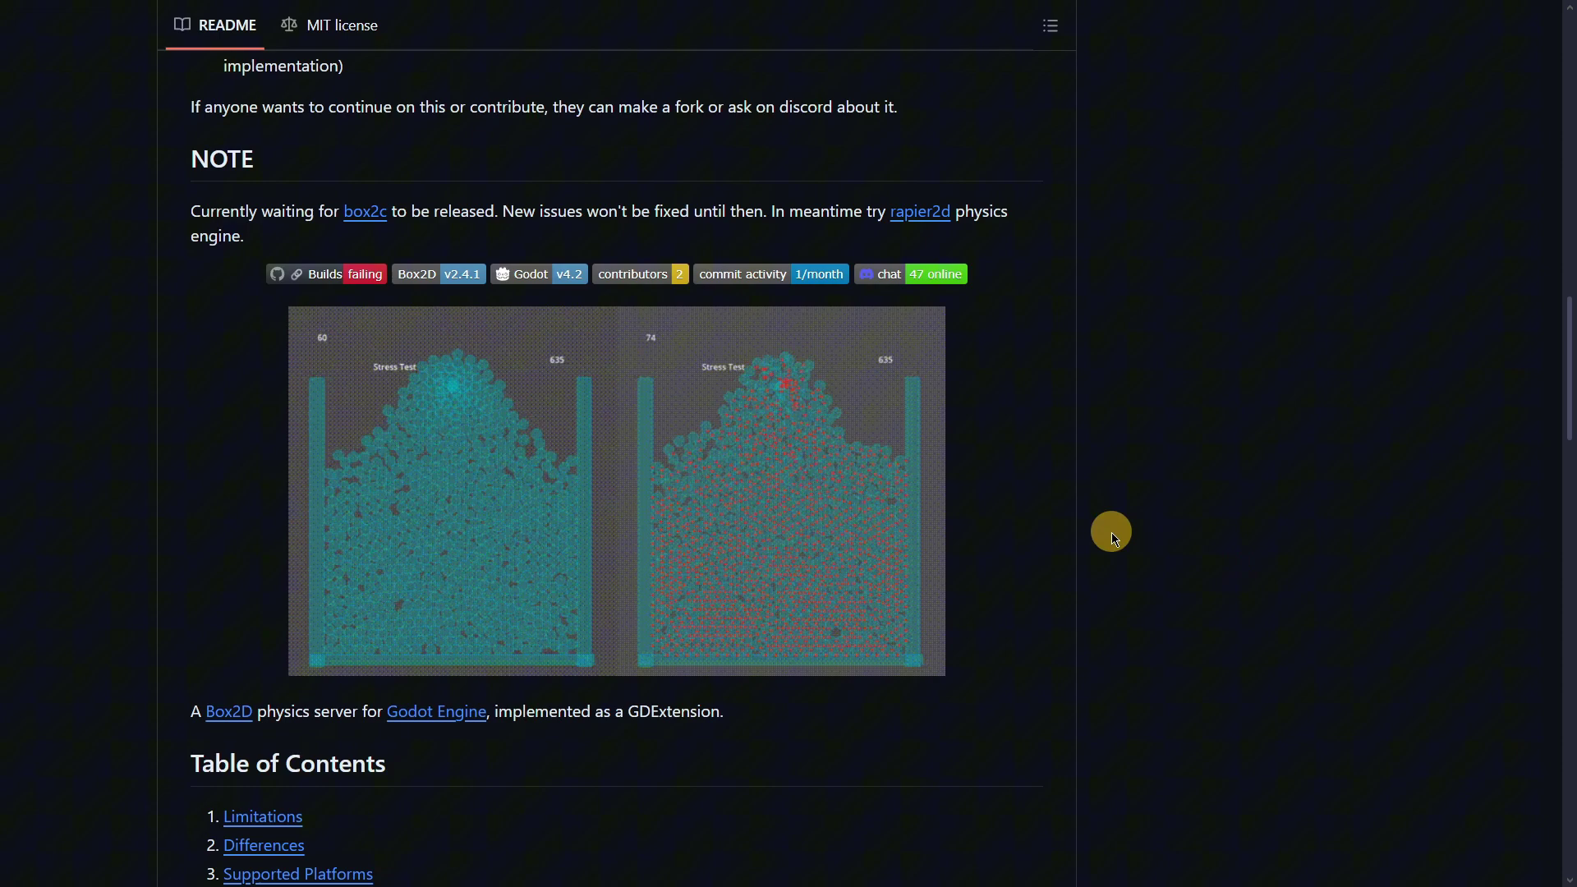
pyautogui.scroll(-3, 1058, 504)
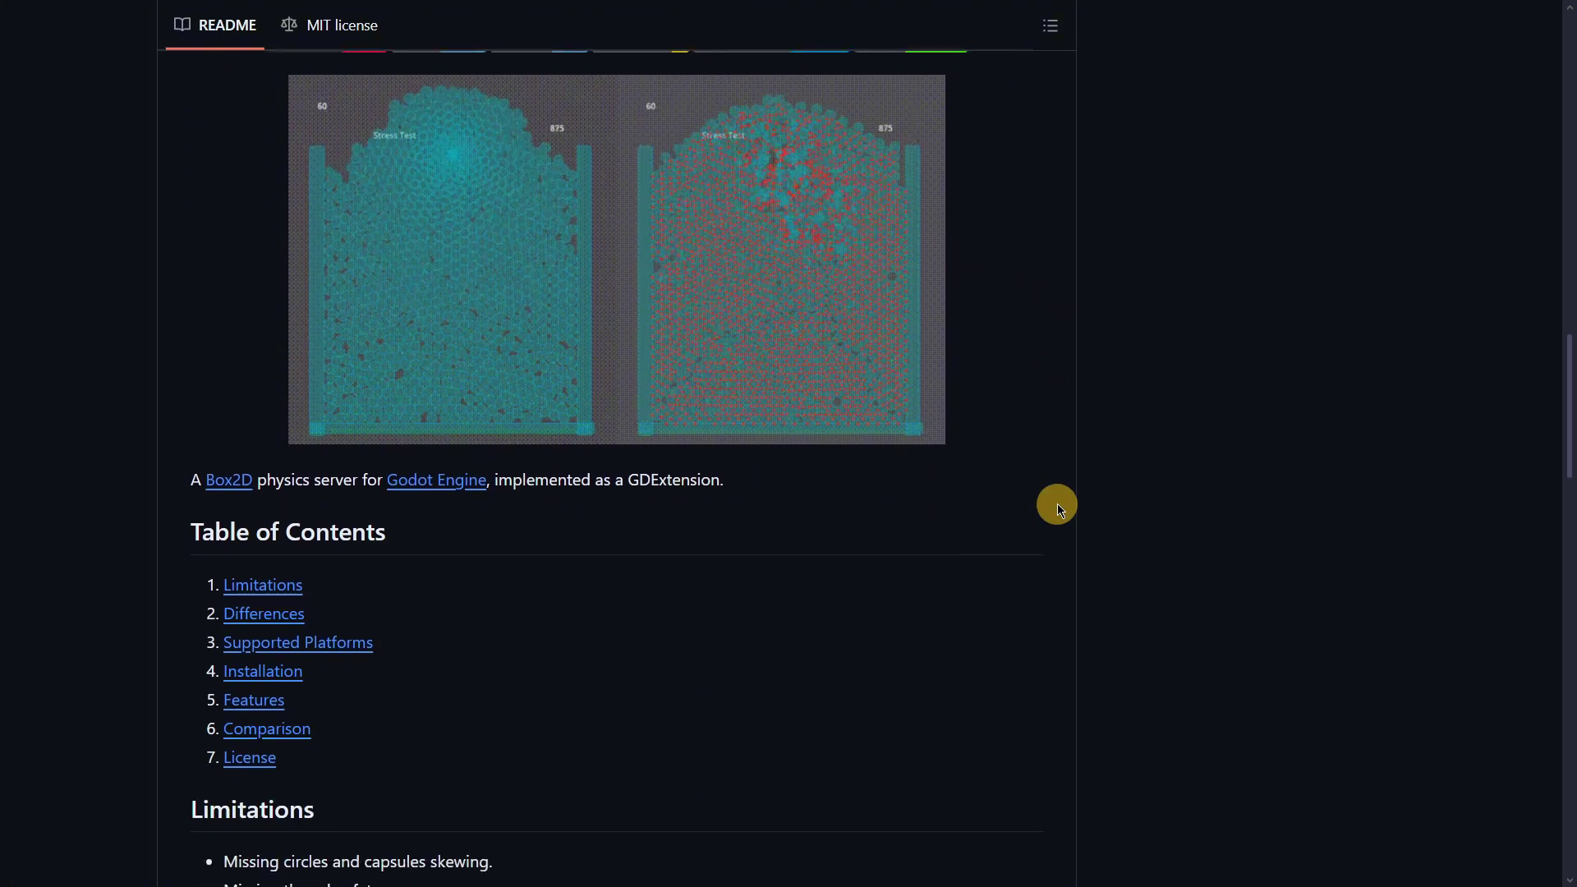
pyautogui.scroll(-4, 1057, 504)
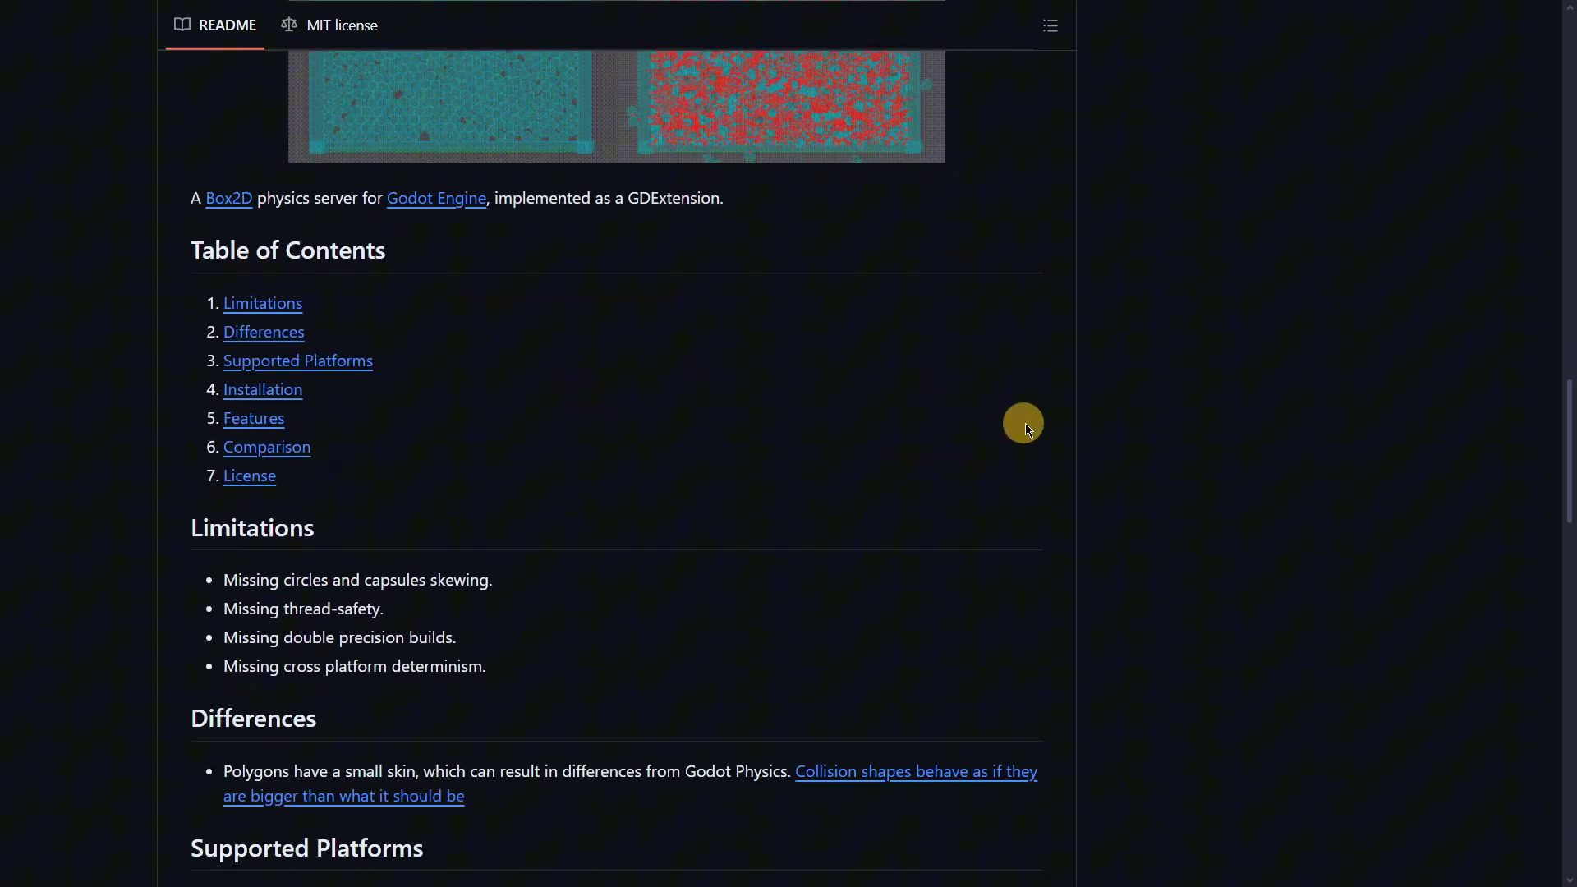
pyautogui.scroll(-2, 1058, 433)
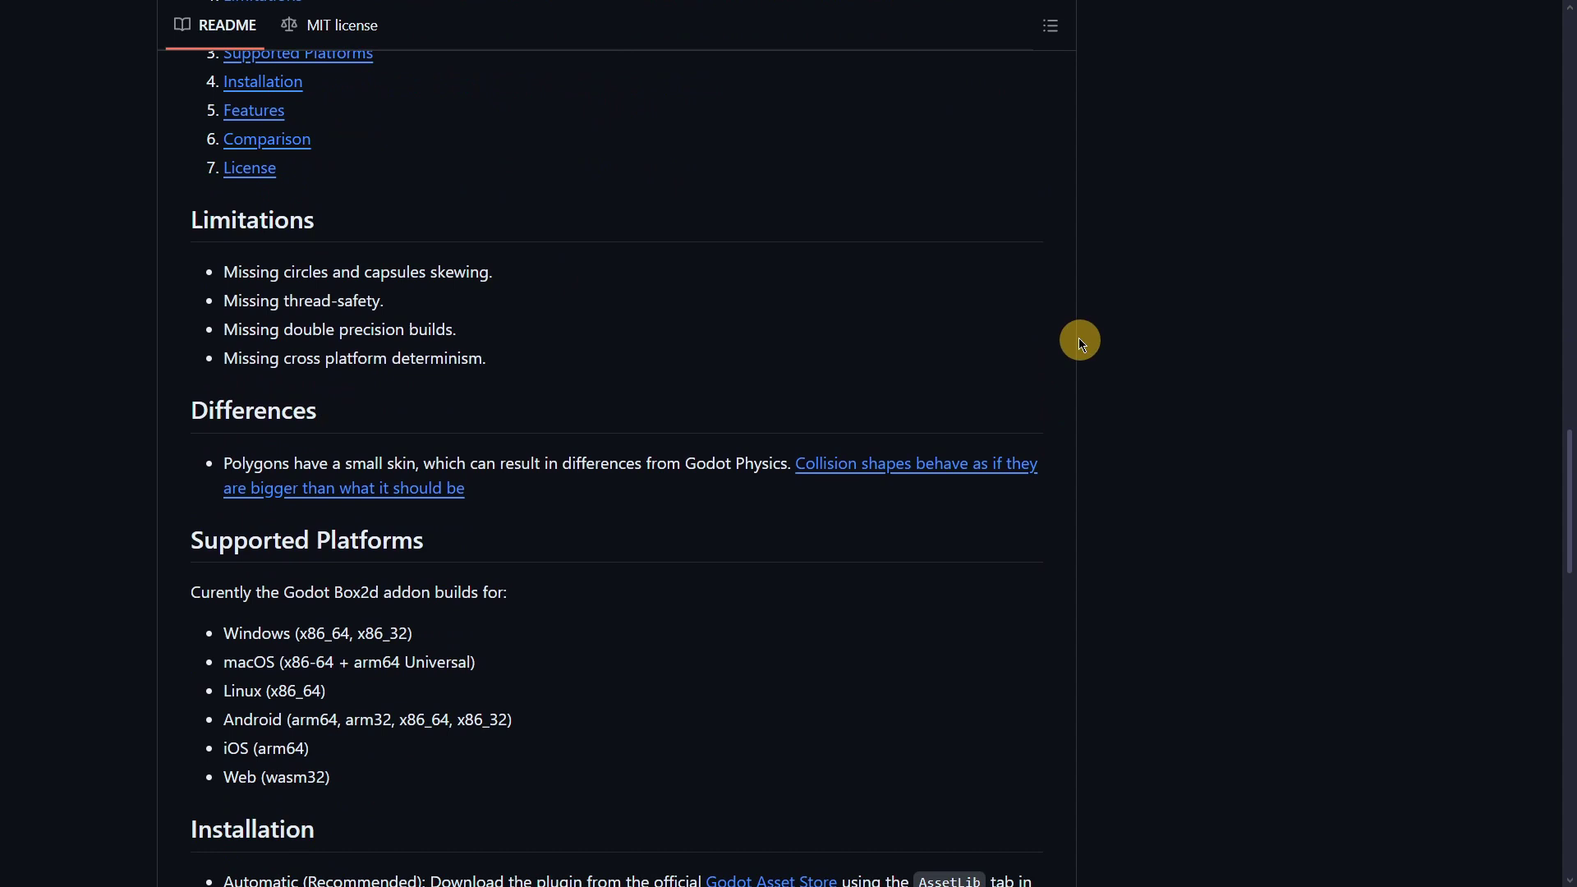
pyautogui.scroll(-2, 1069, 313)
pyautogui.scroll(-5, 1068, 319)
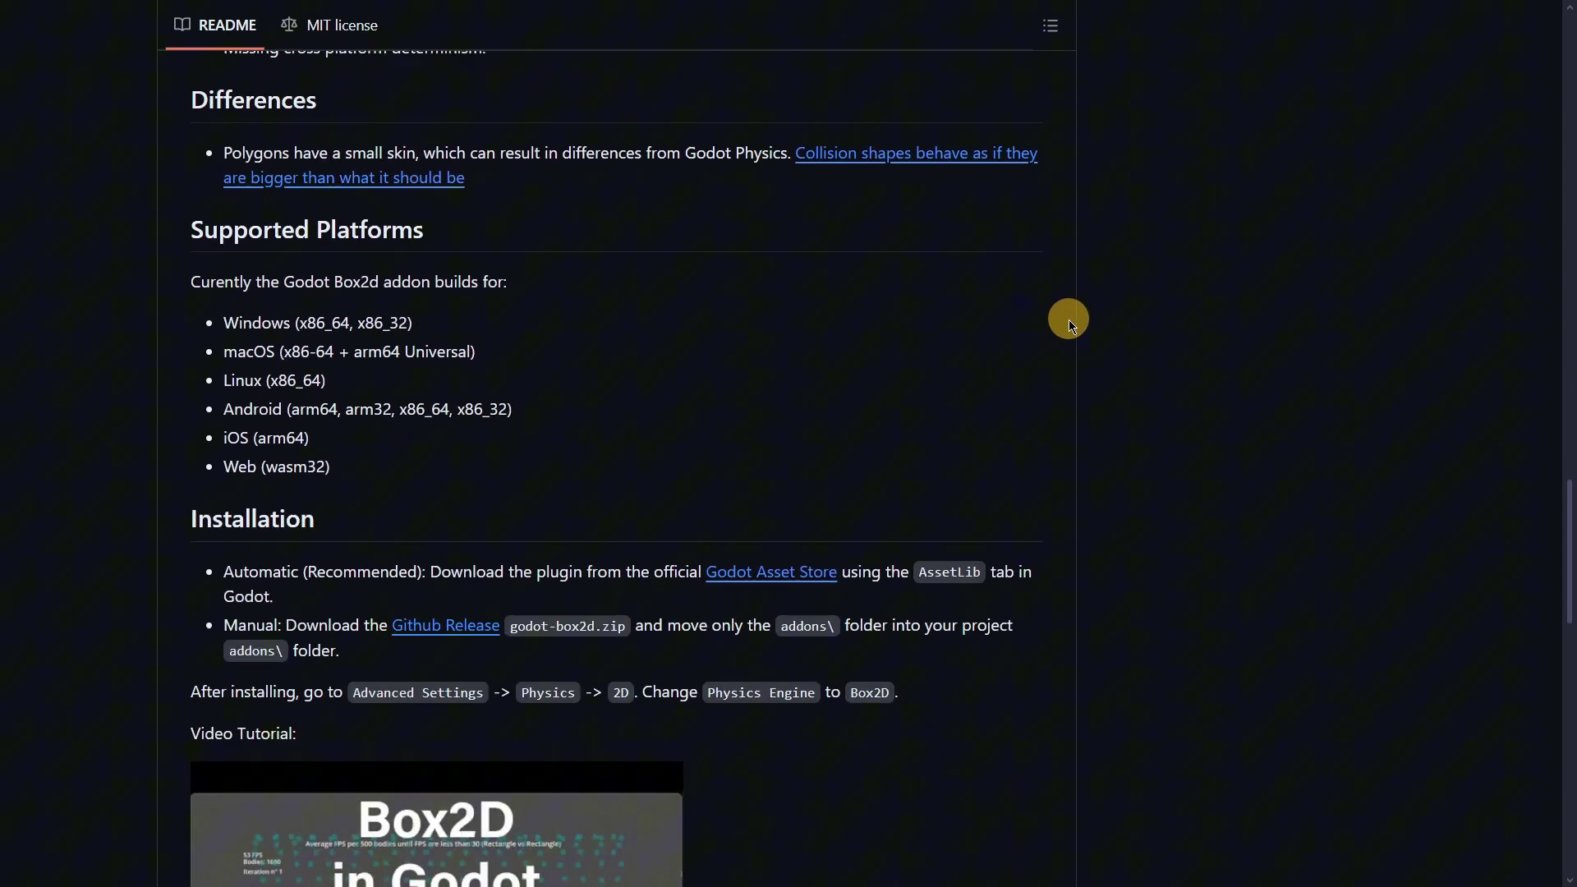
pyautogui.scroll(2, 1068, 318)
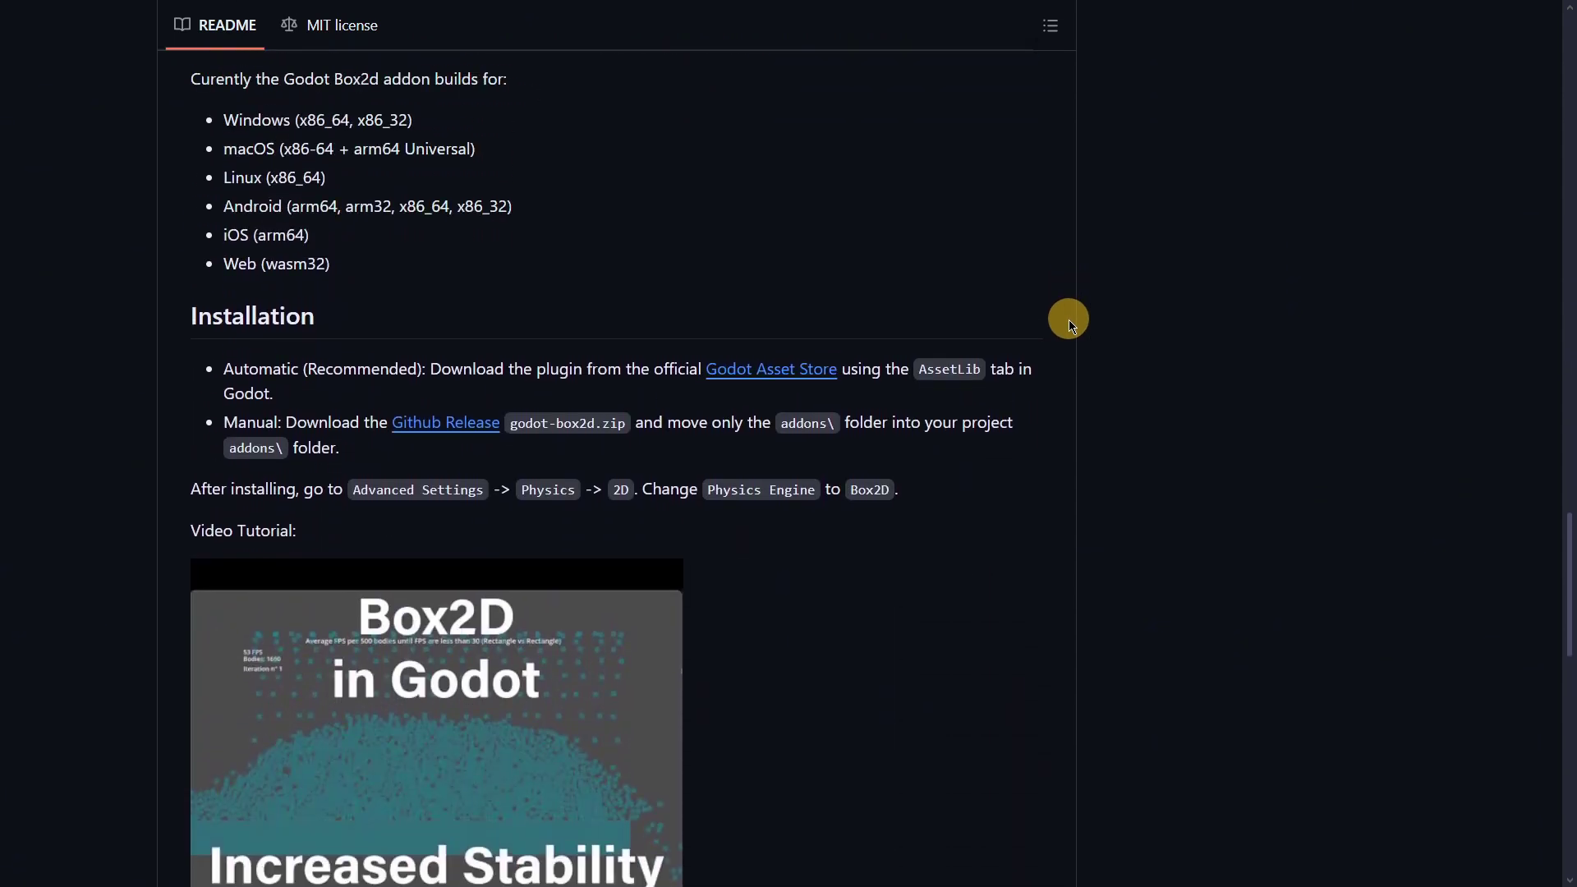
pyautogui.scroll(-1, 1091, 362)
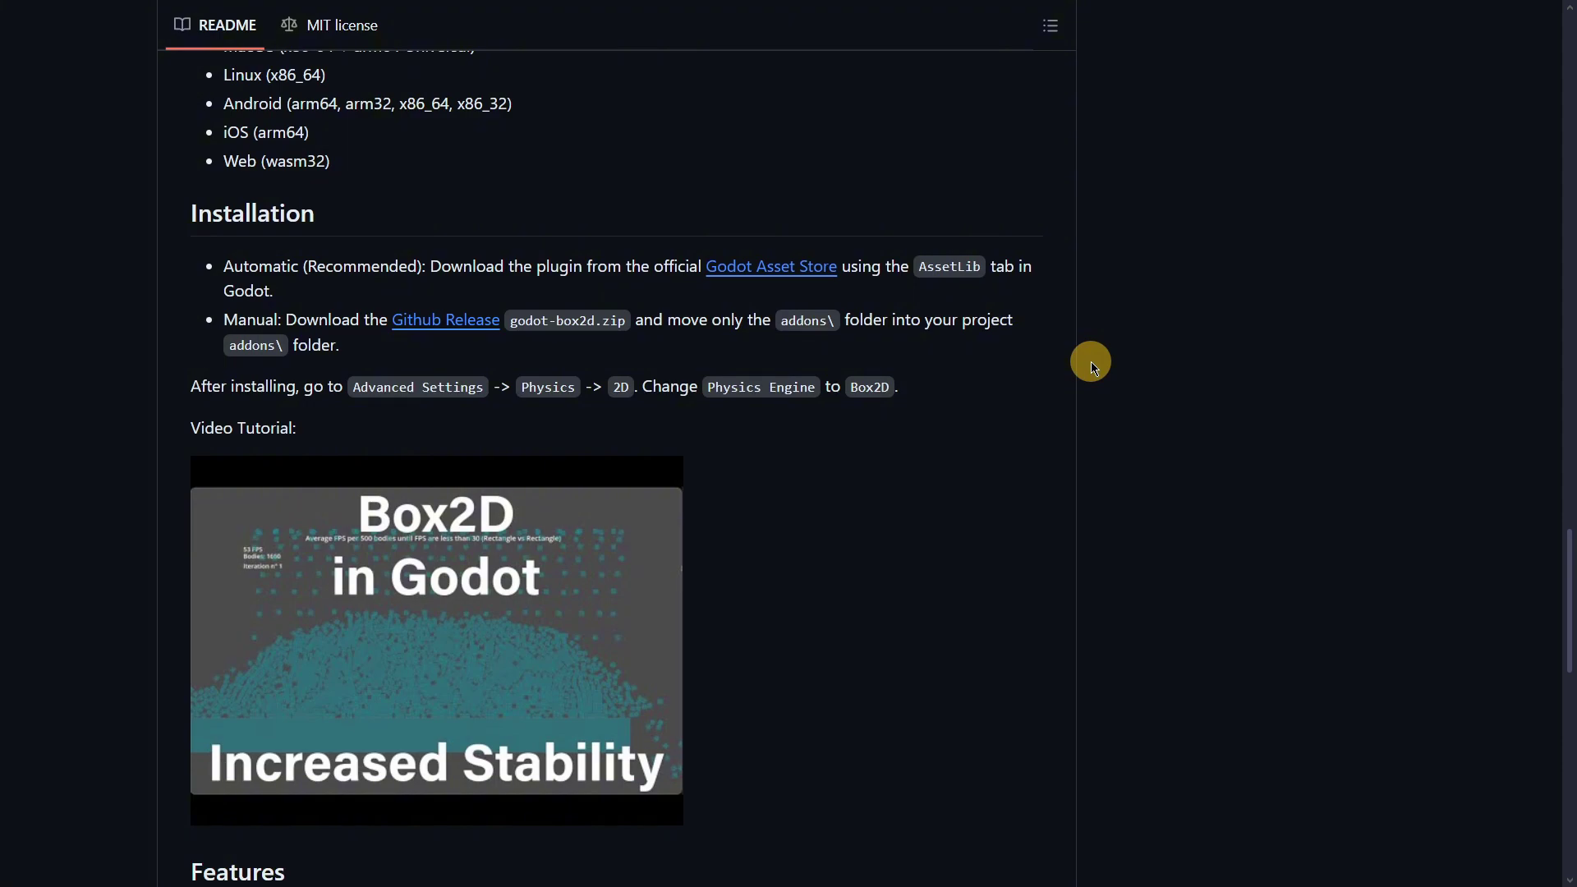
pyautogui.scroll(7, 1091, 362)
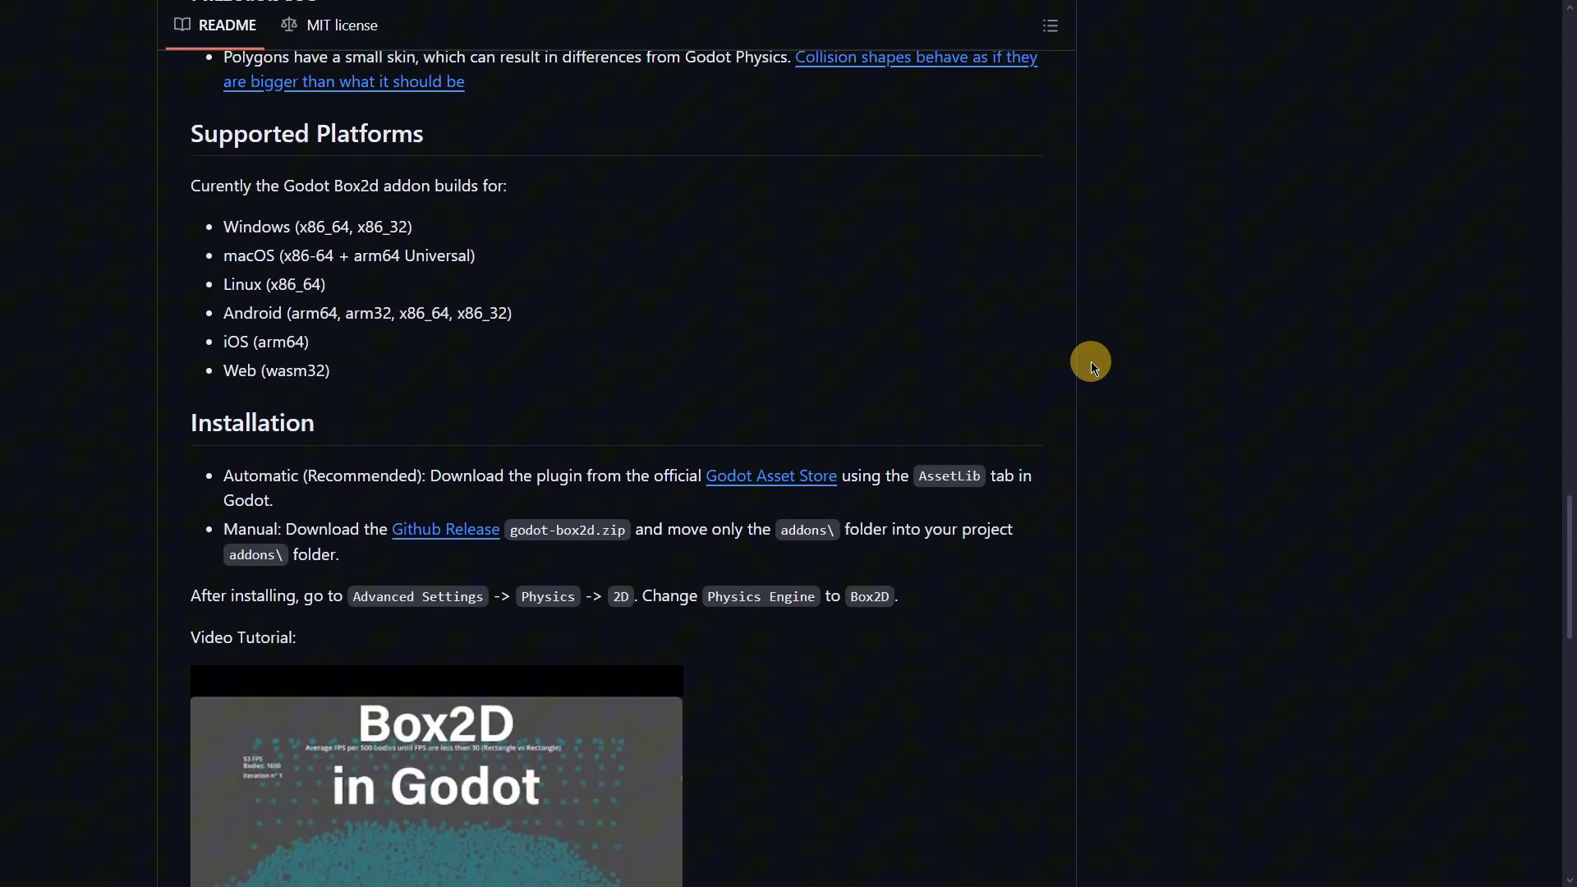
pyautogui.scroll(6, 1091, 362)
pyautogui.scroll(-15, 1091, 362)
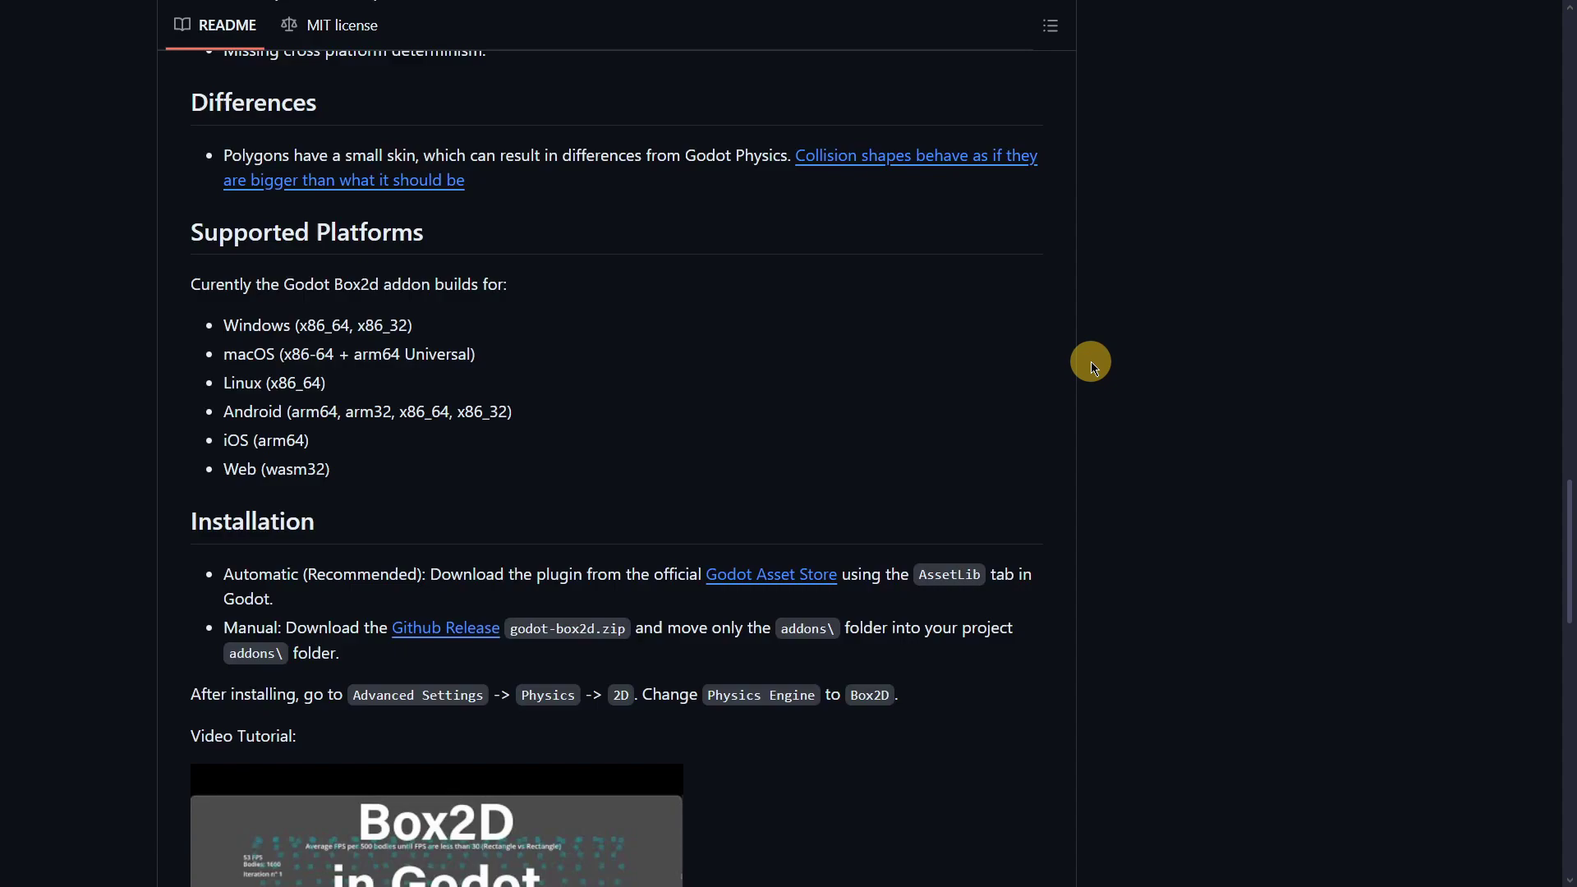
pyautogui.scroll(-9, 1091, 363)
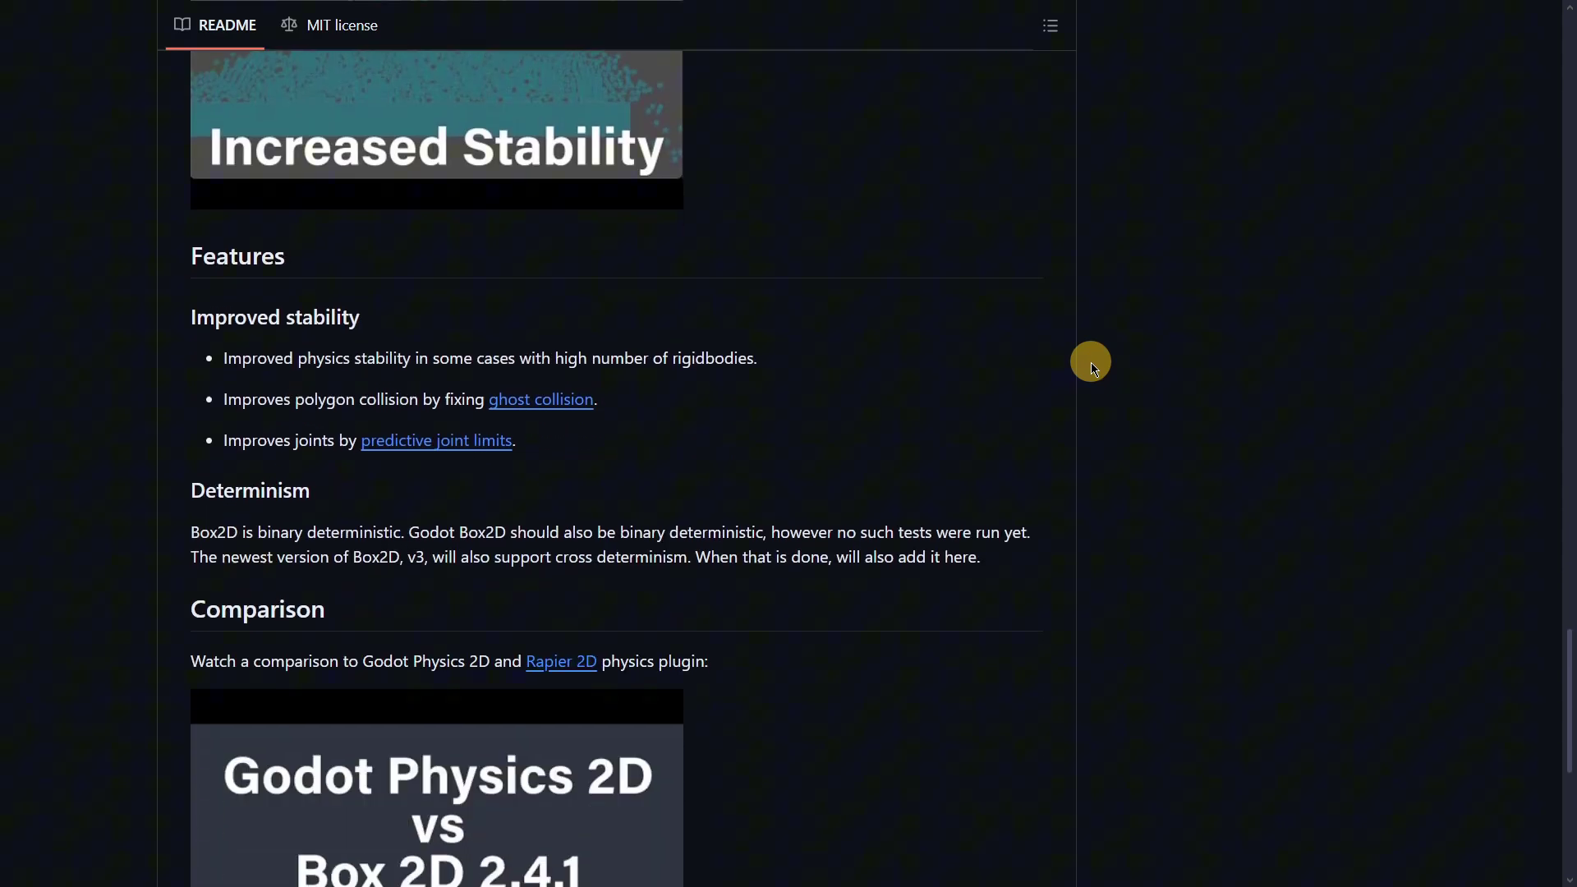
pyautogui.scroll(20, 1091, 362)
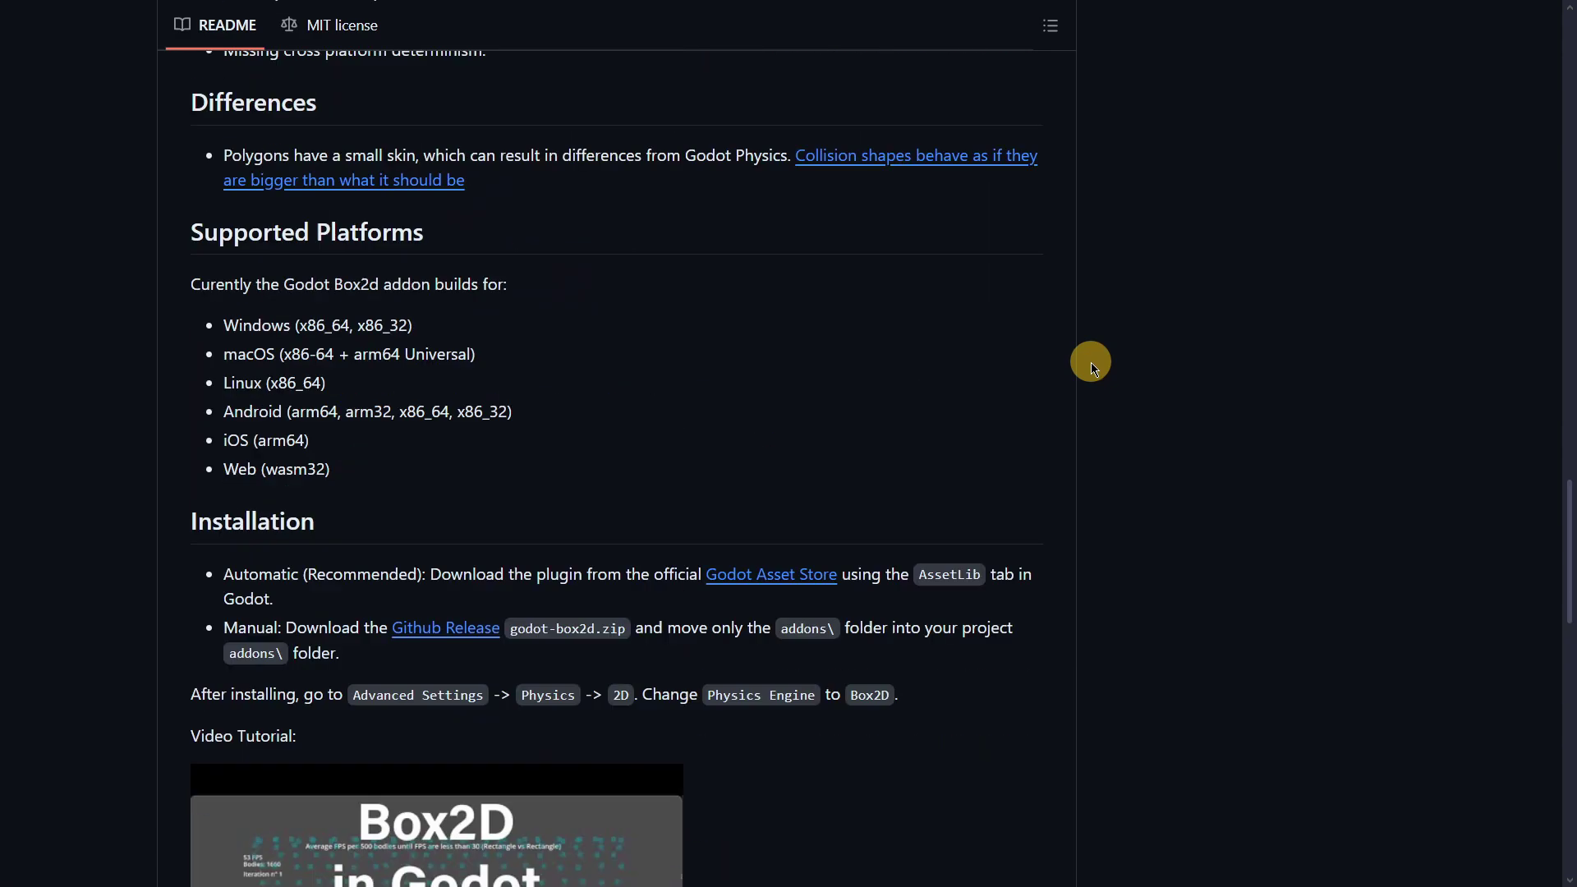
pyautogui.scroll(6, 1091, 362)
pyautogui.scroll(-14, 1091, 363)
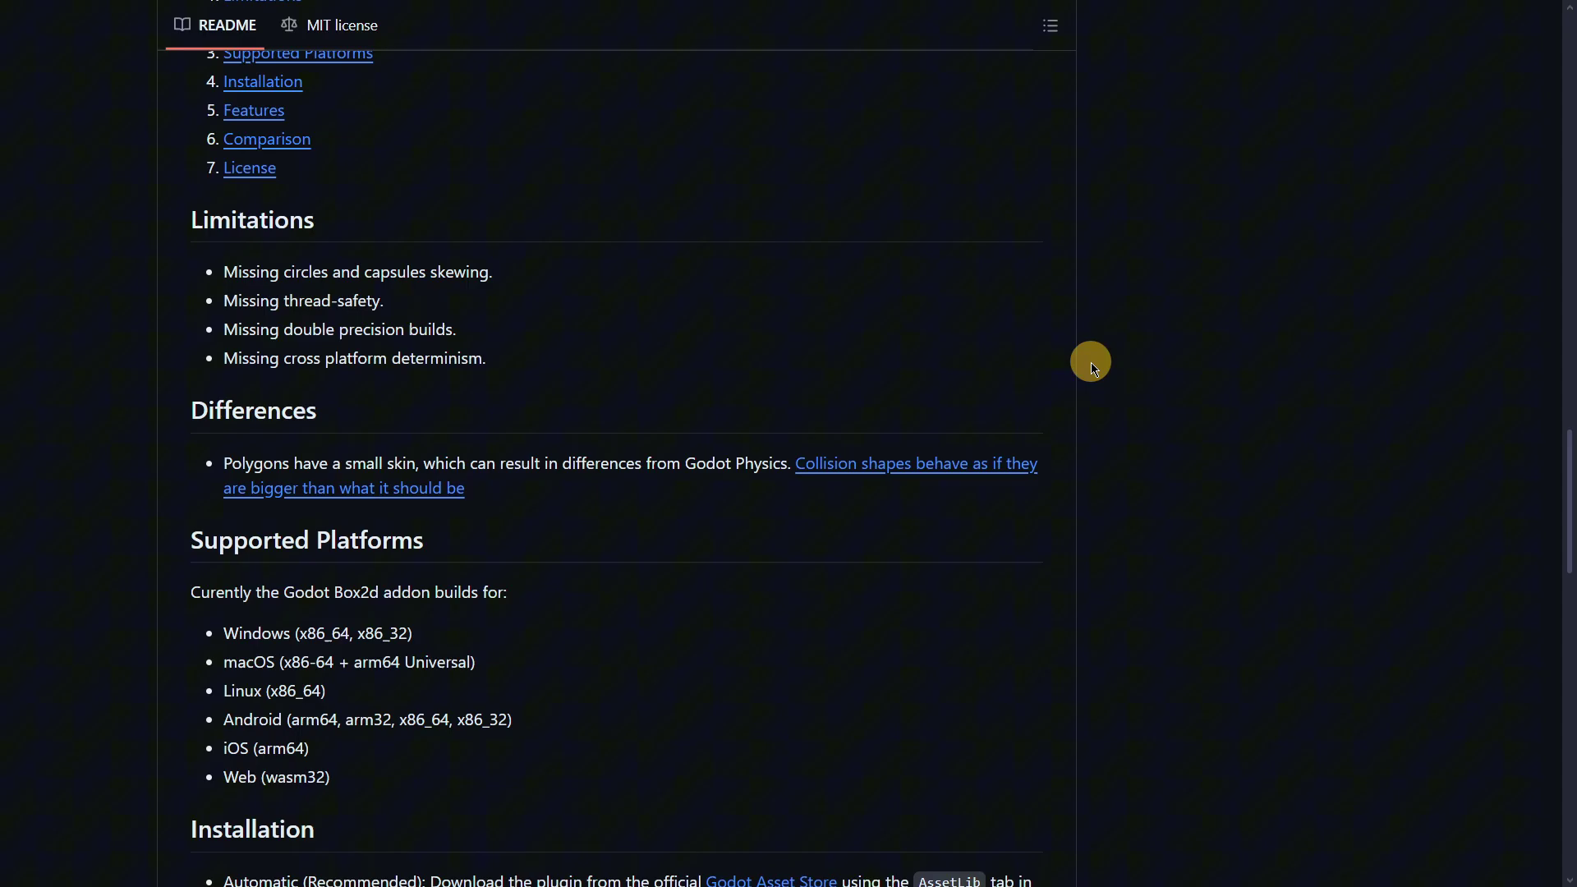
# Step: Return to the Godot editor and collapse the Output panel so main.tscn fills the viewport
pyautogui.hotkey('alt', 'Tab')
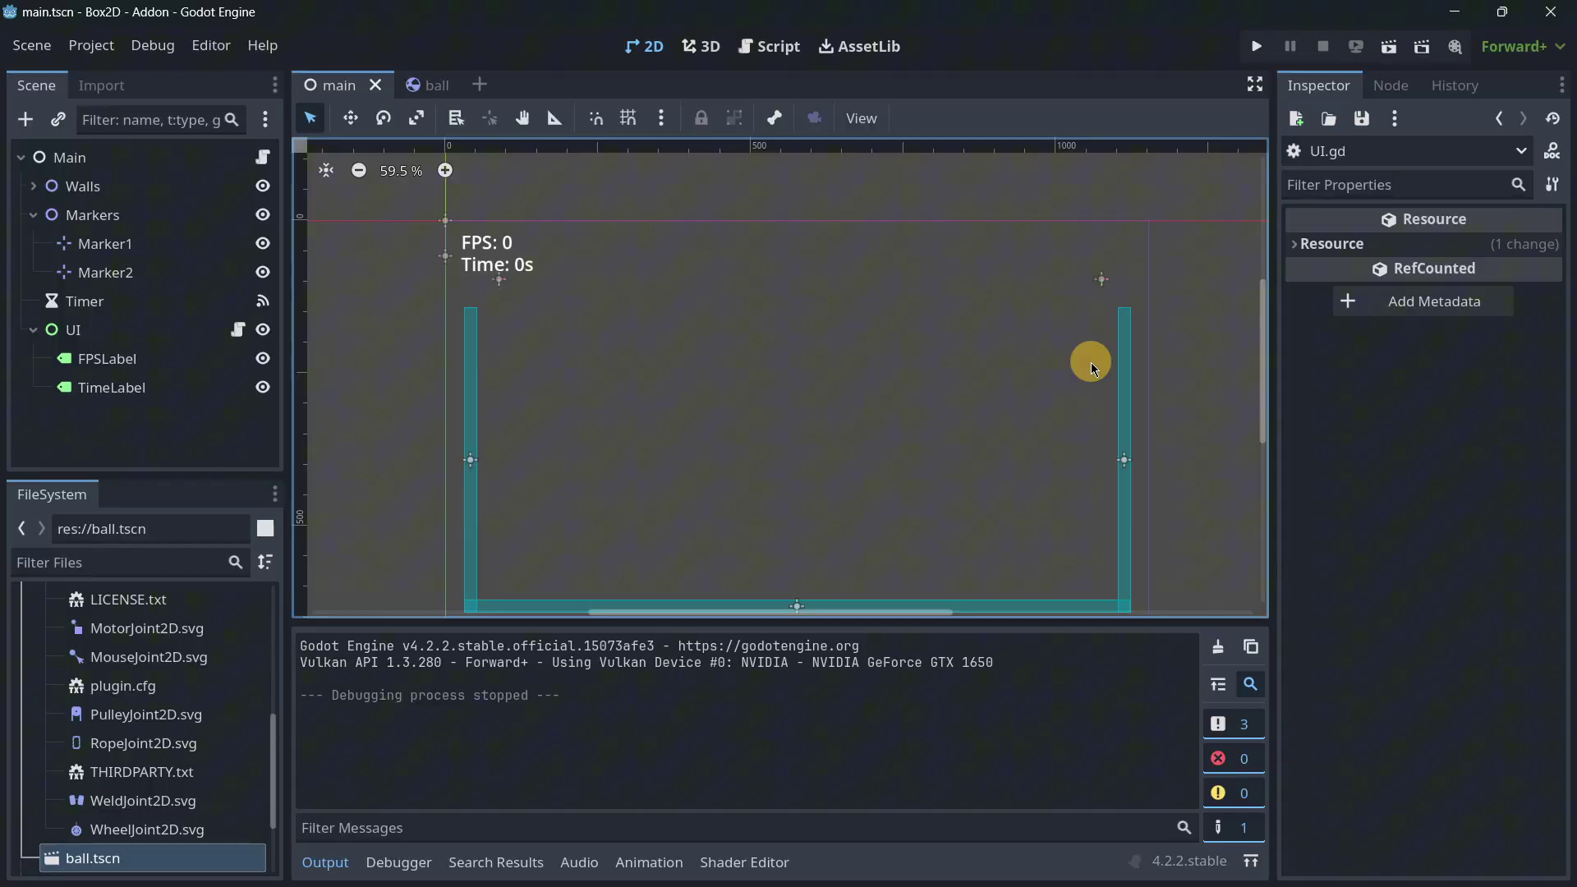
pyautogui.click(326, 862)
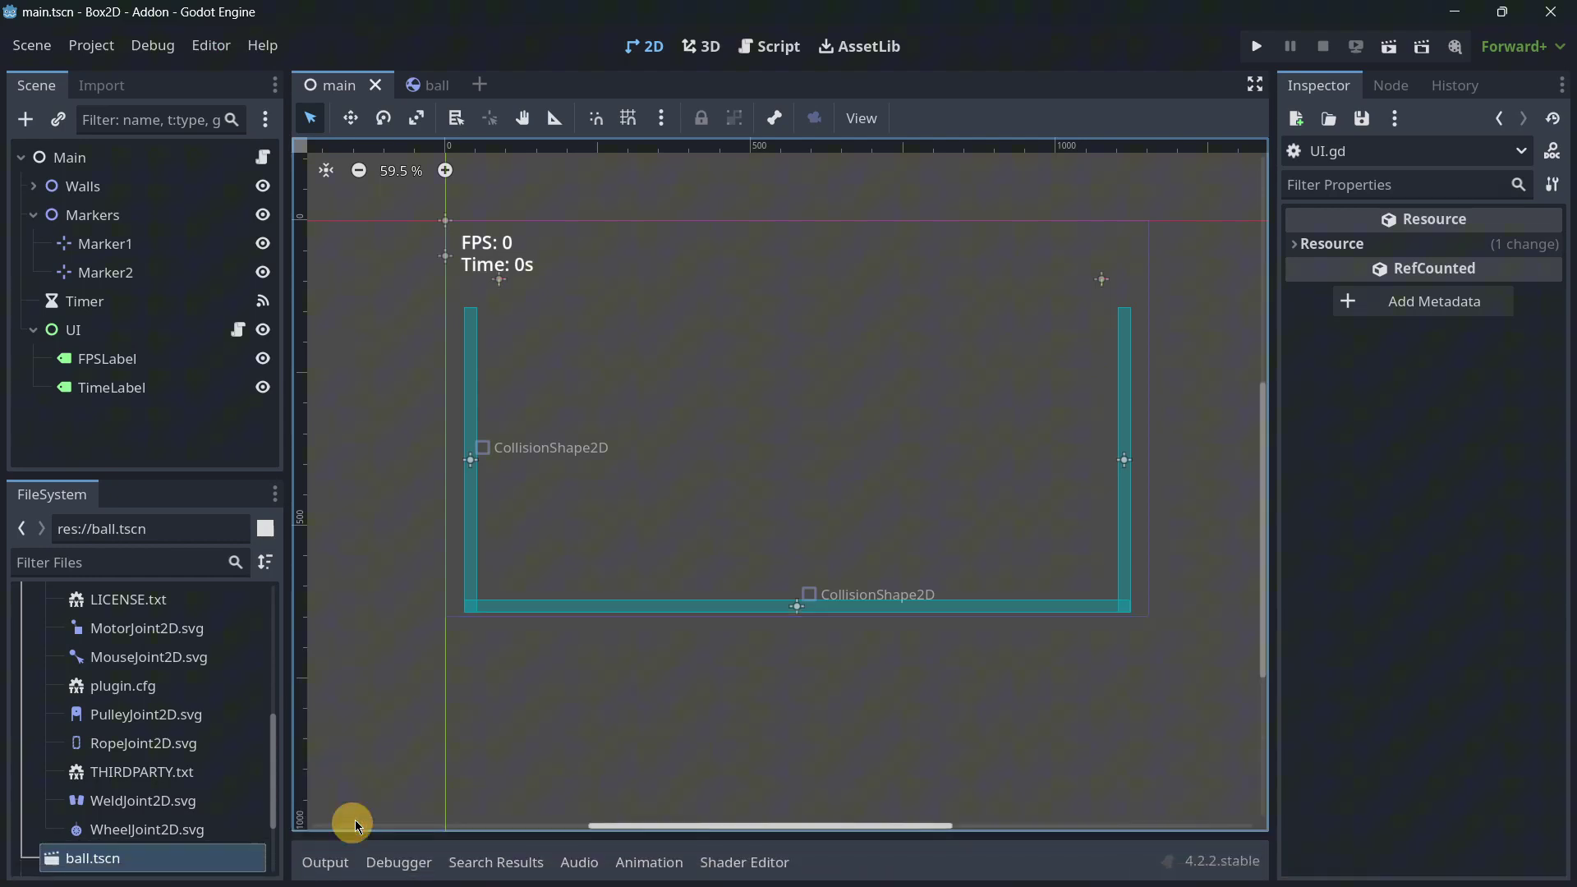